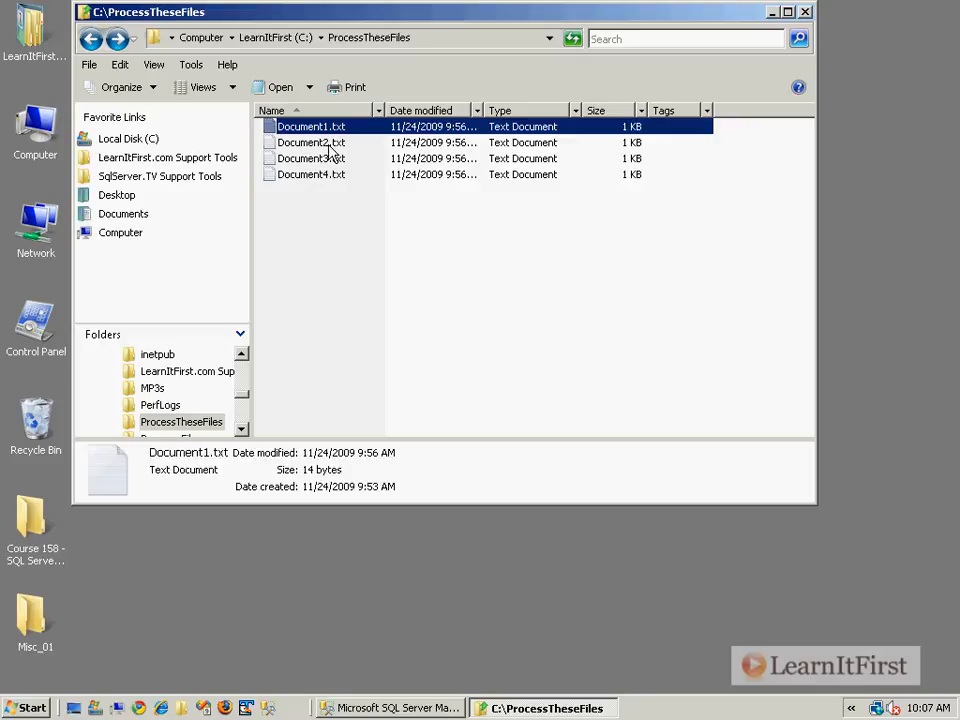
- Review the contents of Document2.txt, Document3.txt and Document4.txt from the ProcessTheseFiles folder, closing each file after reading
{"action": "left_click_drag", "start_coordinate": [390, 261], "coordinate": [141, 246]}
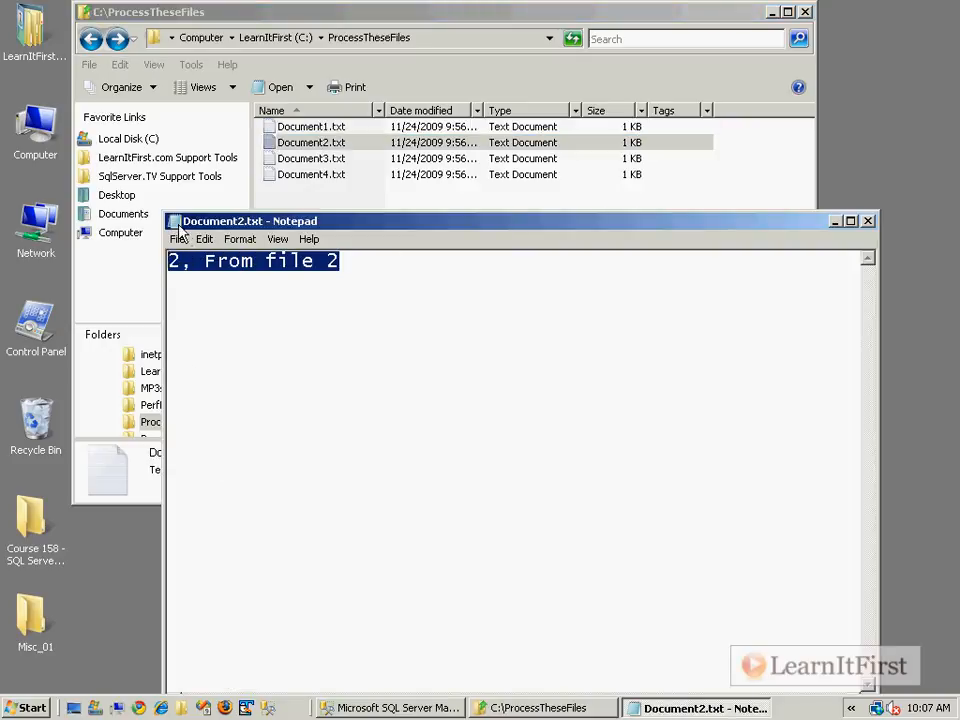
{"action": "double_click", "coordinate": [176, 224]}
{"action": "left_click", "coordinate": [92, 40]}
{"action": "double_click", "coordinate": [316, 159]}
{"action": "left_click", "coordinate": [308, 279]}
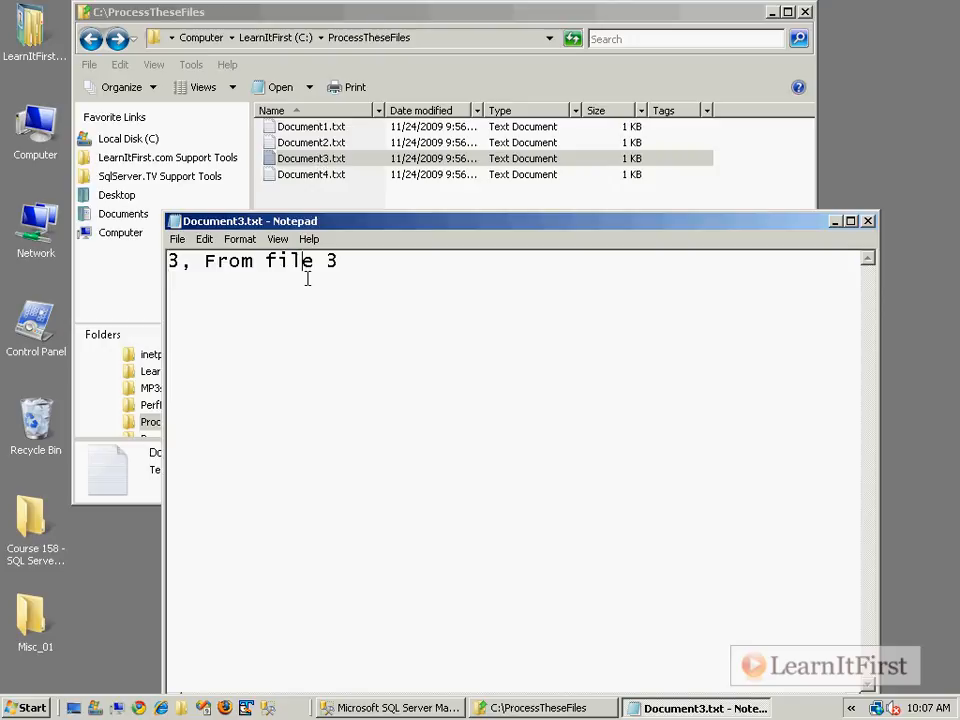
{"action": "left_click", "coordinate": [173, 221]}
{"action": "left_click", "coordinate": [208, 338]}
{"action": "double_click", "coordinate": [314, 176]}
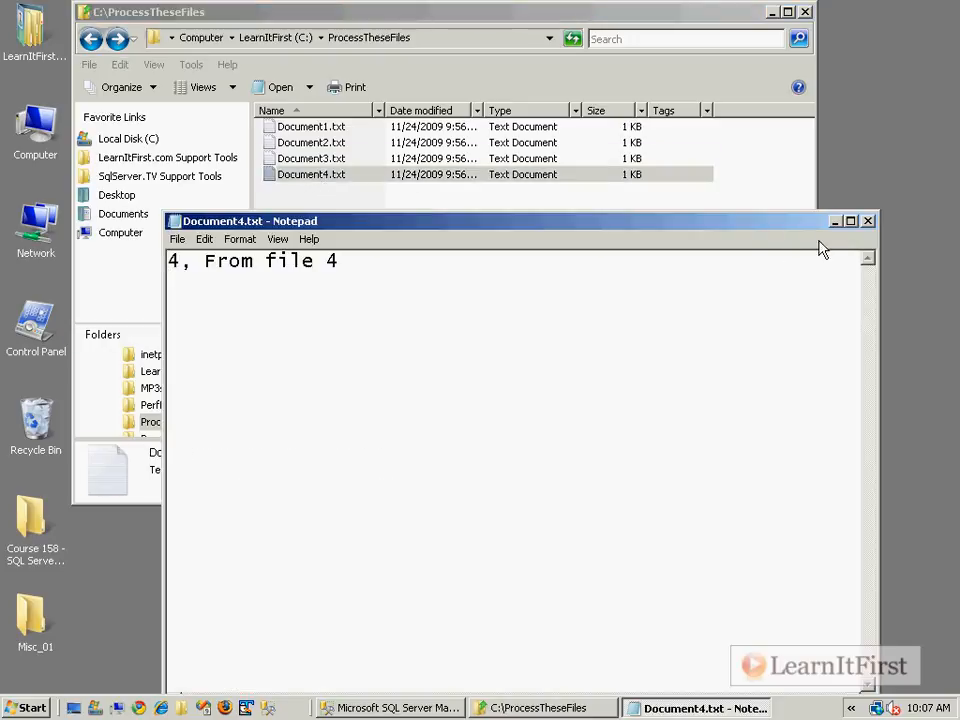
{"action": "left_click", "coordinate": [868, 222]}
{"action": "left_click", "coordinate": [396, 289]}
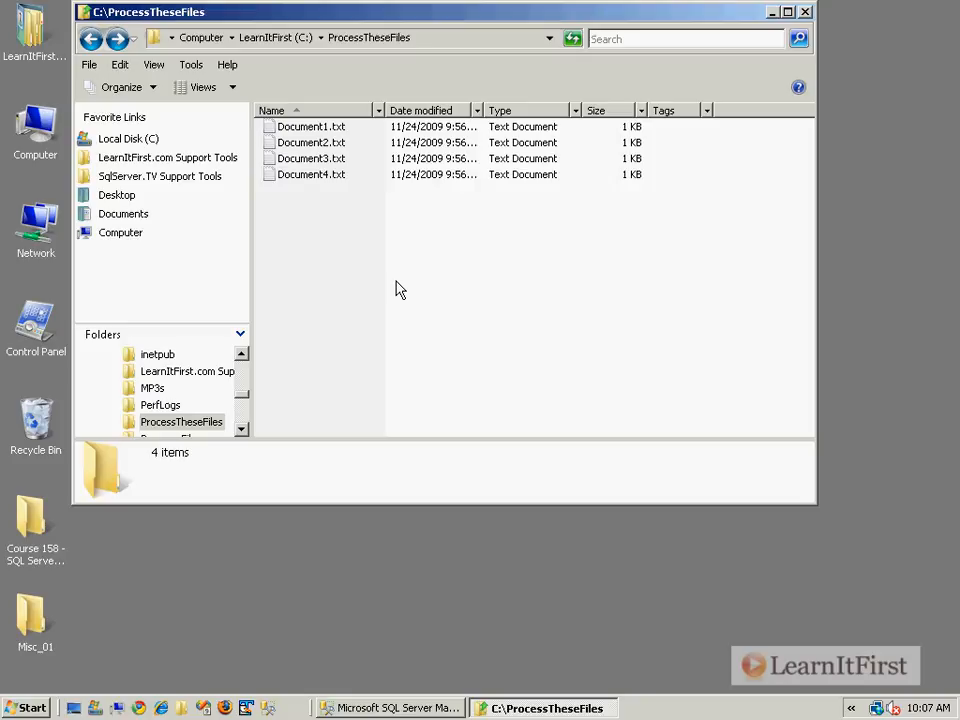
- Switch to SQL Server Management Studio, review the ProcessedData table's ID and TheData column definitions, and run its SELECT query
{"action": "left_click", "coordinate": [392, 707]}
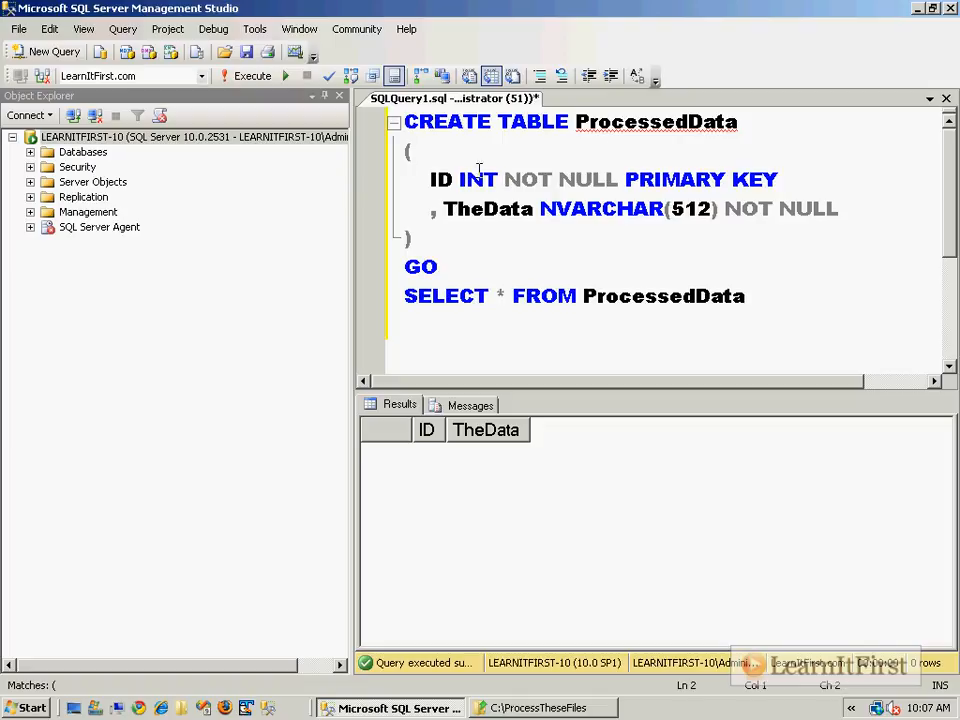
{"action": "left_click", "coordinate": [443, 179]}
{"action": "double_click", "coordinate": [443, 179]}
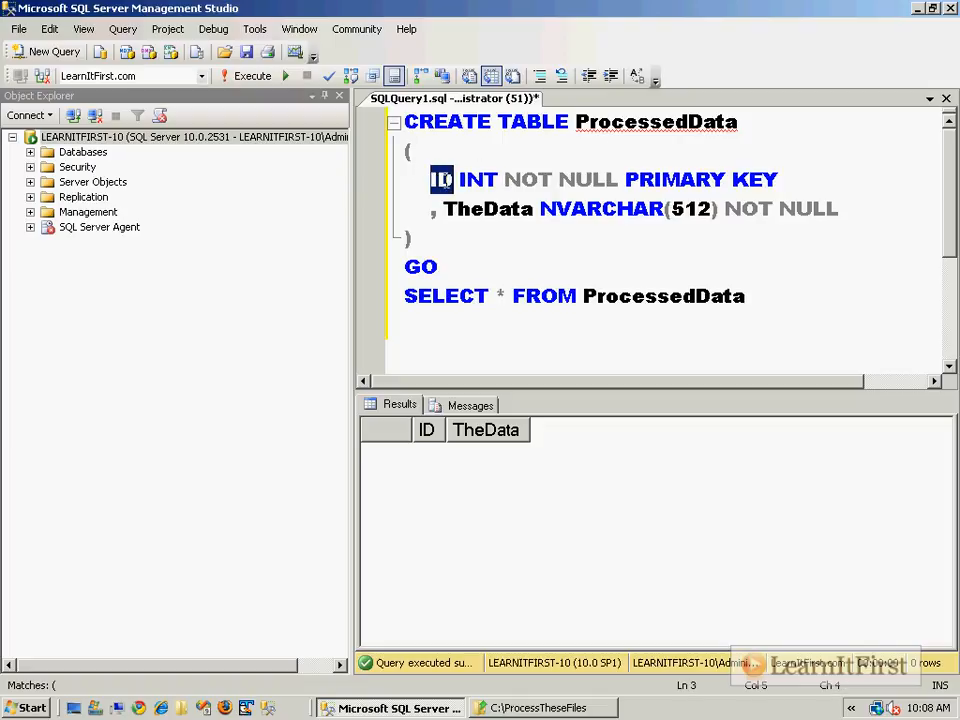
{"action": "double_click", "coordinate": [460, 208]}
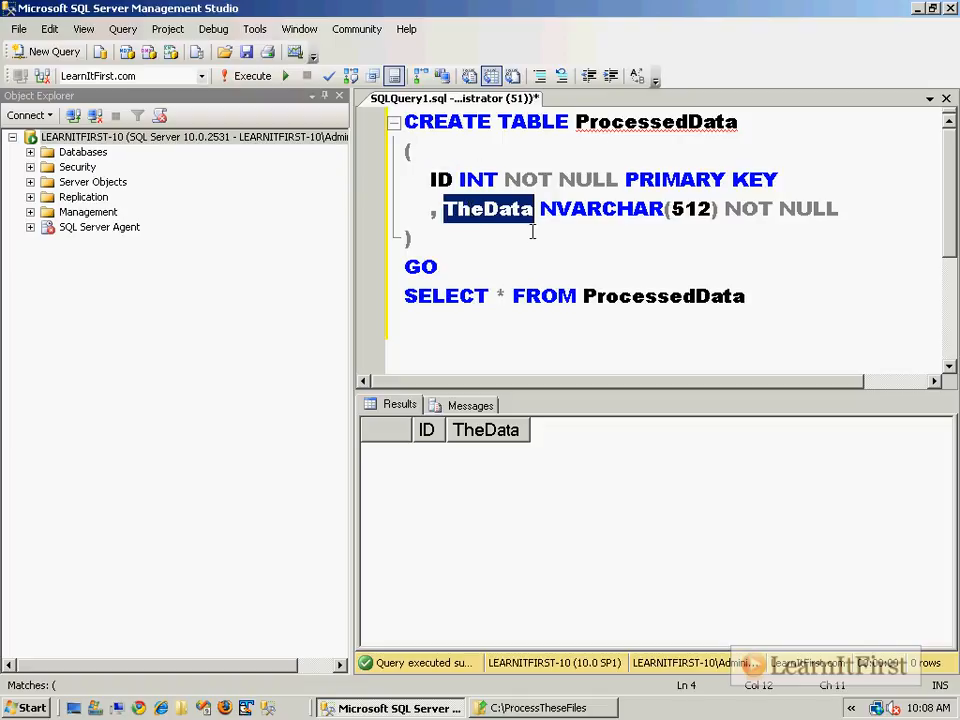
{"action": "left_click_drag", "start_coordinate": [799, 178], "coordinate": [801, 163]}
{"action": "left_click_drag", "start_coordinate": [845, 210], "coordinate": [865, 193]}
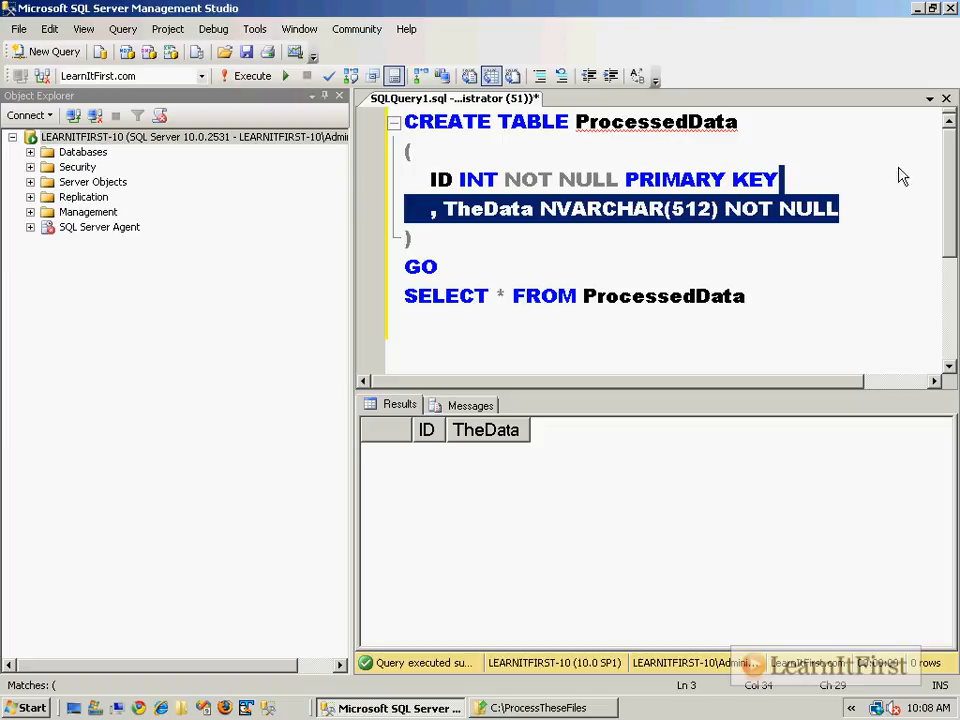
{"action": "left_click_drag", "start_coordinate": [810, 296], "coordinate": [813, 272]}
{"action": "key", "text": "F5"}
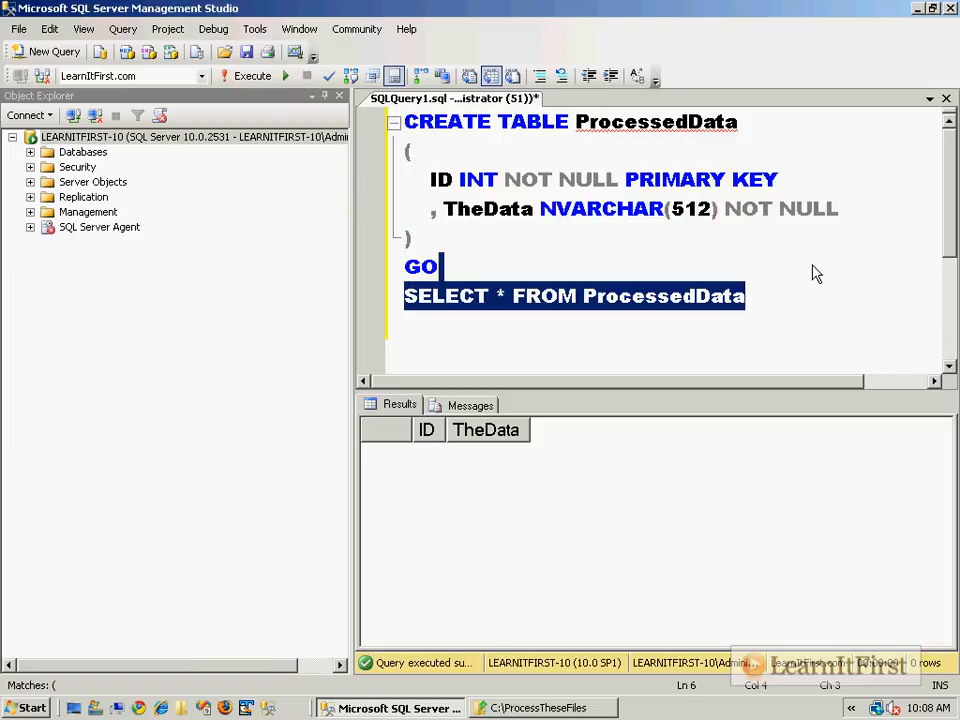
- Create an Integration Services project named Integration Services Project5 in Microsoft Visual Studio 2008 and close the properties pane
{"action": "key", "text": "super"}
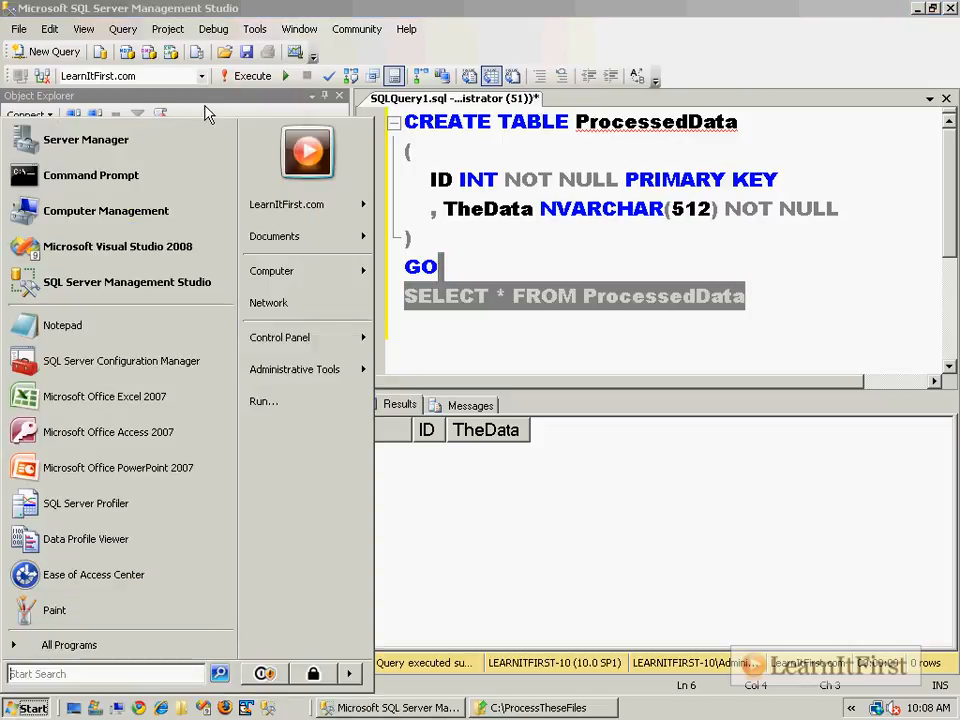
{"action": "left_click", "coordinate": [145, 246]}
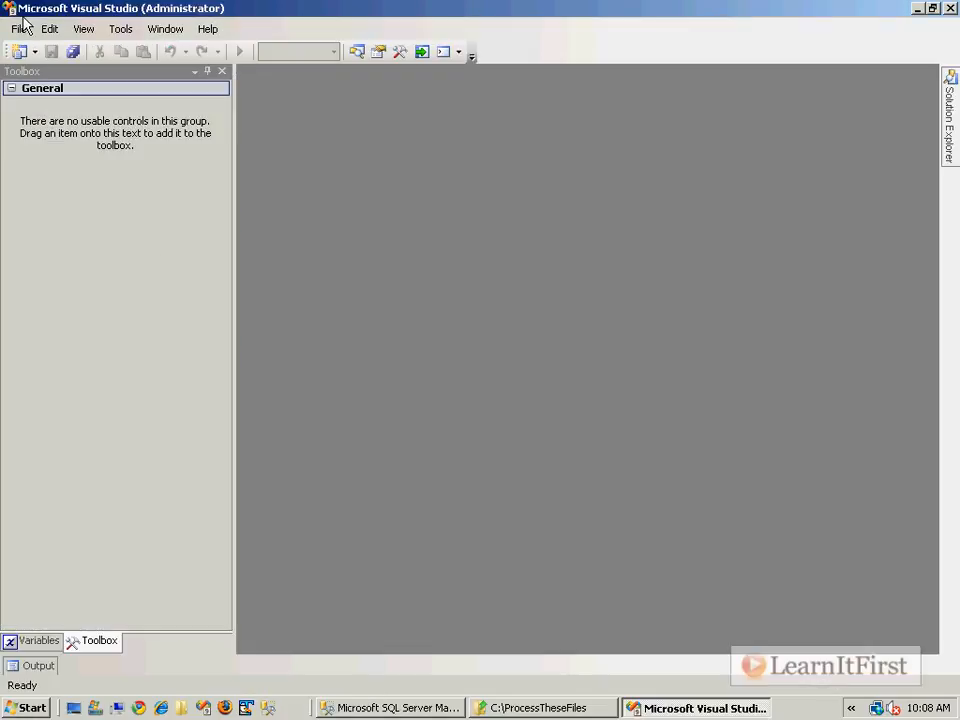
{"action": "left_click", "coordinate": [18, 32]}
{"action": "mouse_move", "coordinate": [100, 50]}
{"action": "left_click", "coordinate": [229, 53]}
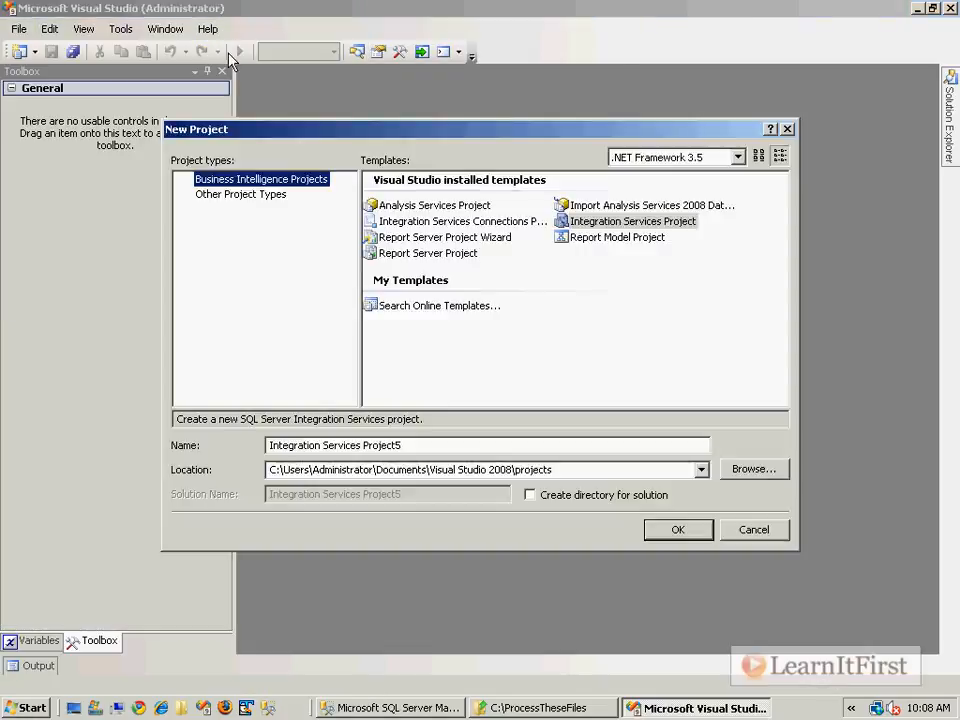
{"action": "left_click", "coordinate": [689, 534]}
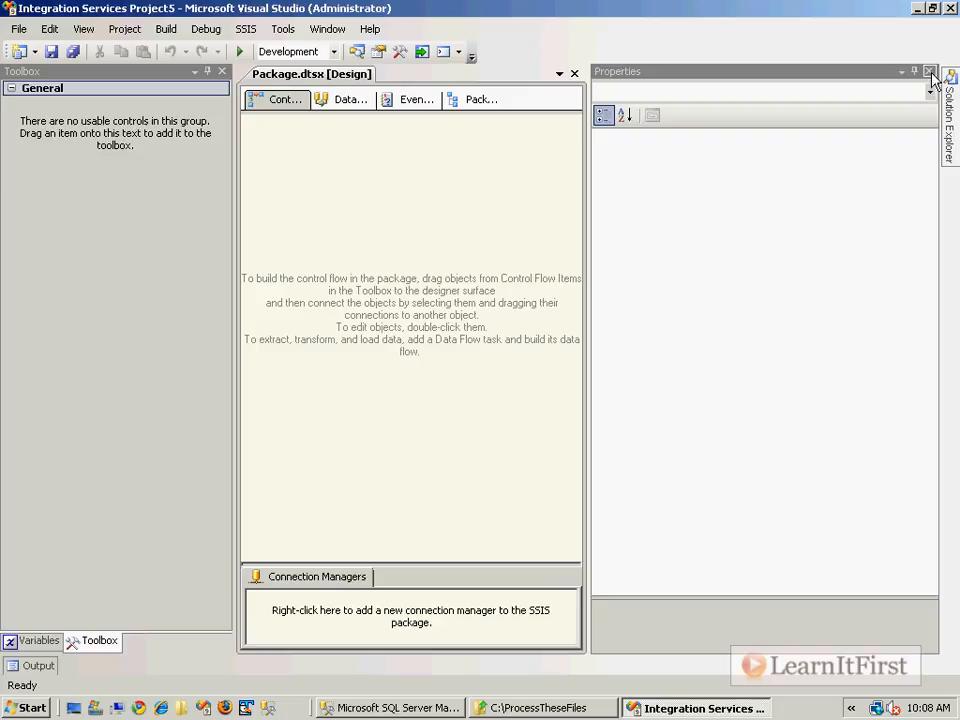
{"action": "left_click", "coordinate": [930, 72]}
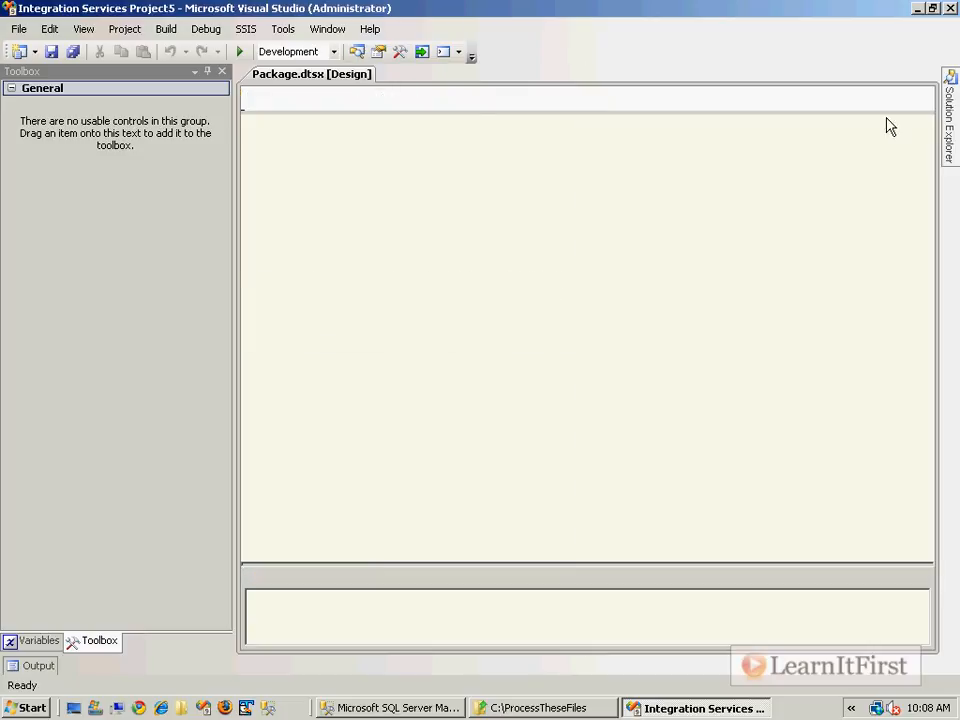
- Add a Bulk Insert Task to the package's control flow and open its connection settings
{"action": "left_click_drag", "start_coordinate": [60, 182], "coordinate": [300, 243]}
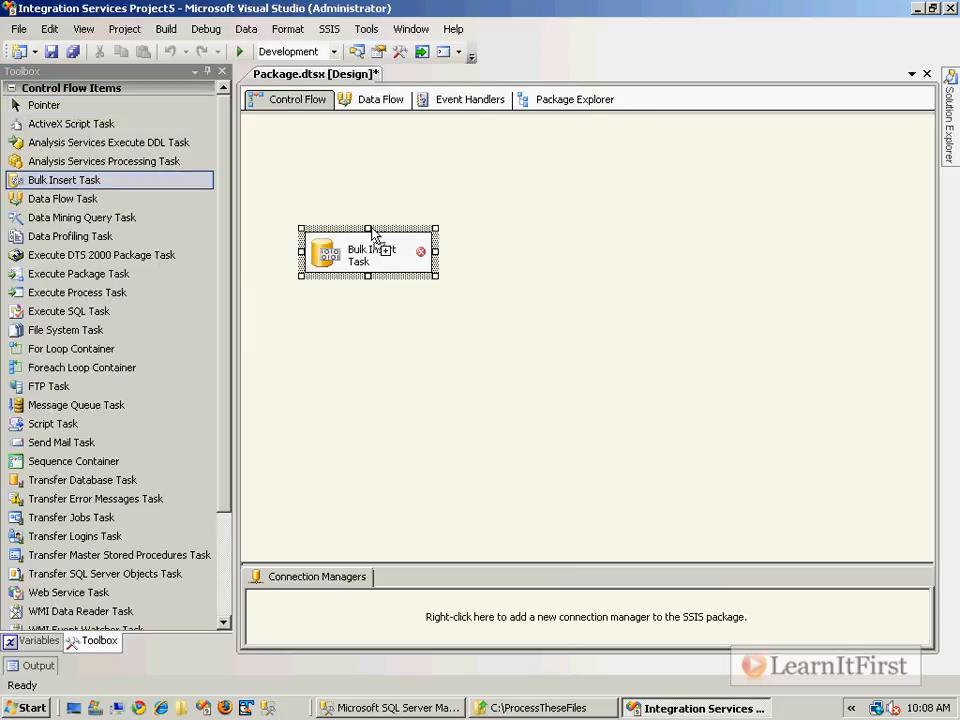
{"action": "double_click", "coordinate": [365, 250]}
{"action": "left_click", "coordinate": [300, 212]}
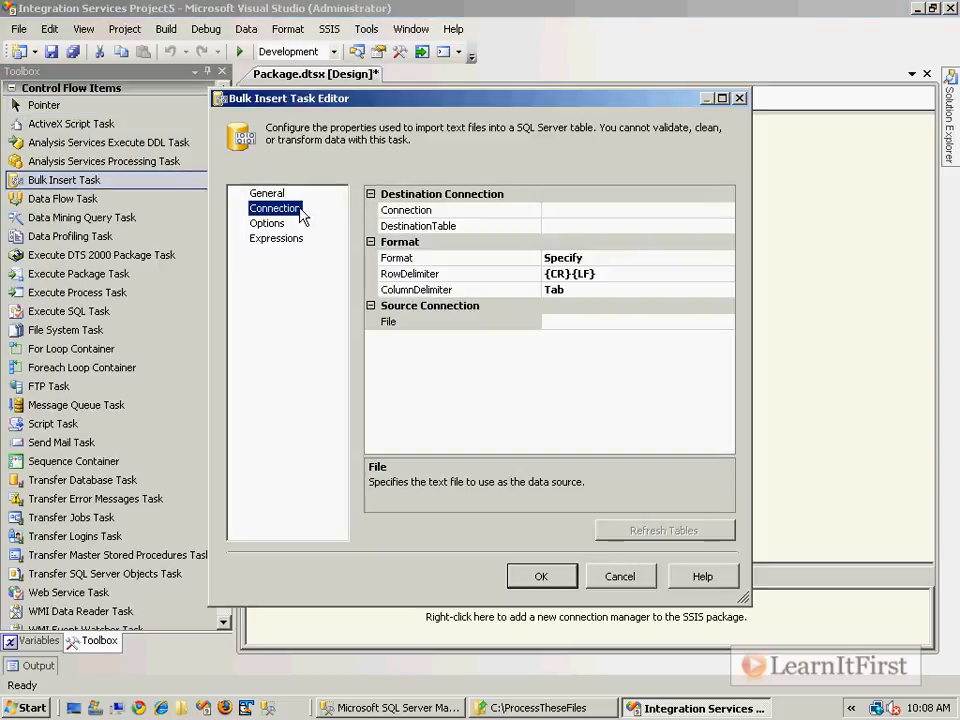
- Replace the saved data connection with a new one to server localhost and database LearnItFirst.com, and use it as the destination connection
{"action": "left_click", "coordinate": [600, 211]}
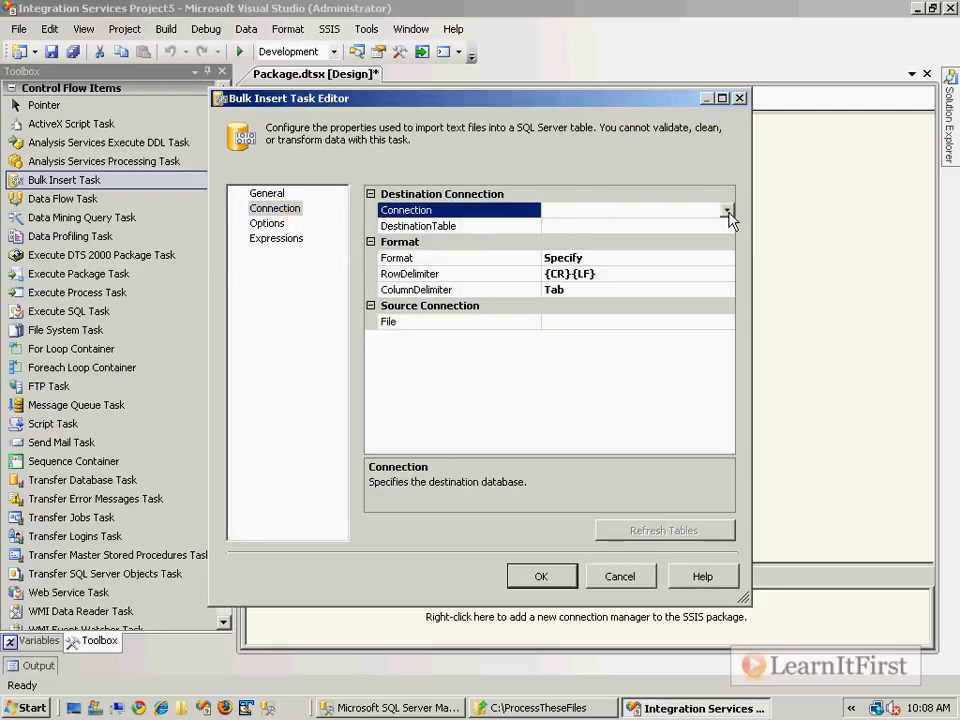
{"action": "left_click", "coordinate": [727, 210]}
{"action": "left_click", "coordinate": [606, 226]}
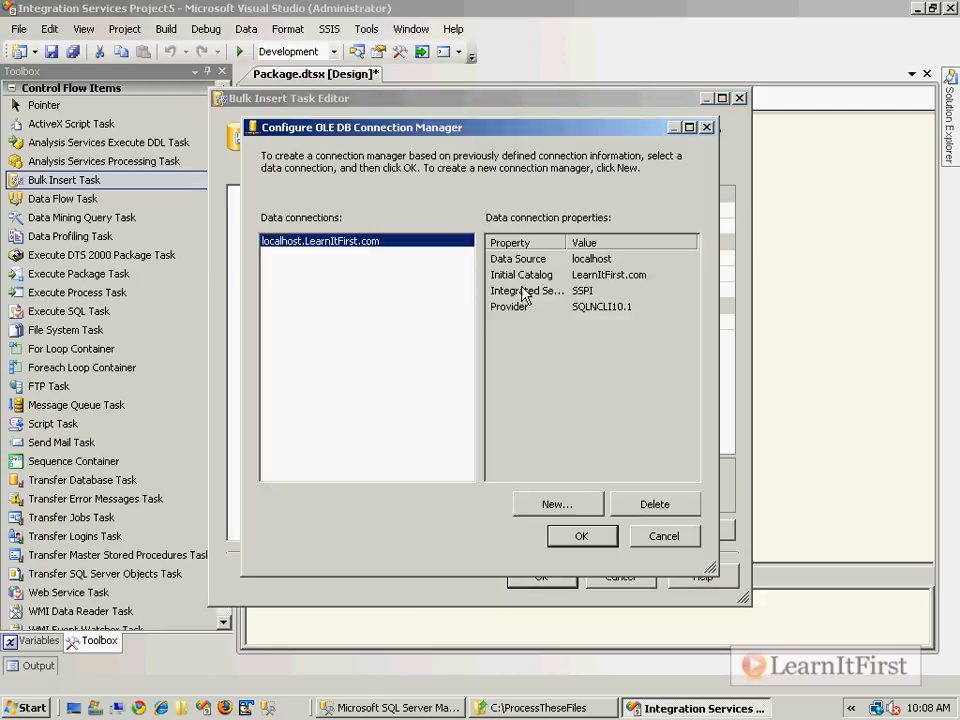
{"action": "left_click", "coordinate": [655, 504]}
{"action": "left_click", "coordinate": [557, 504]}
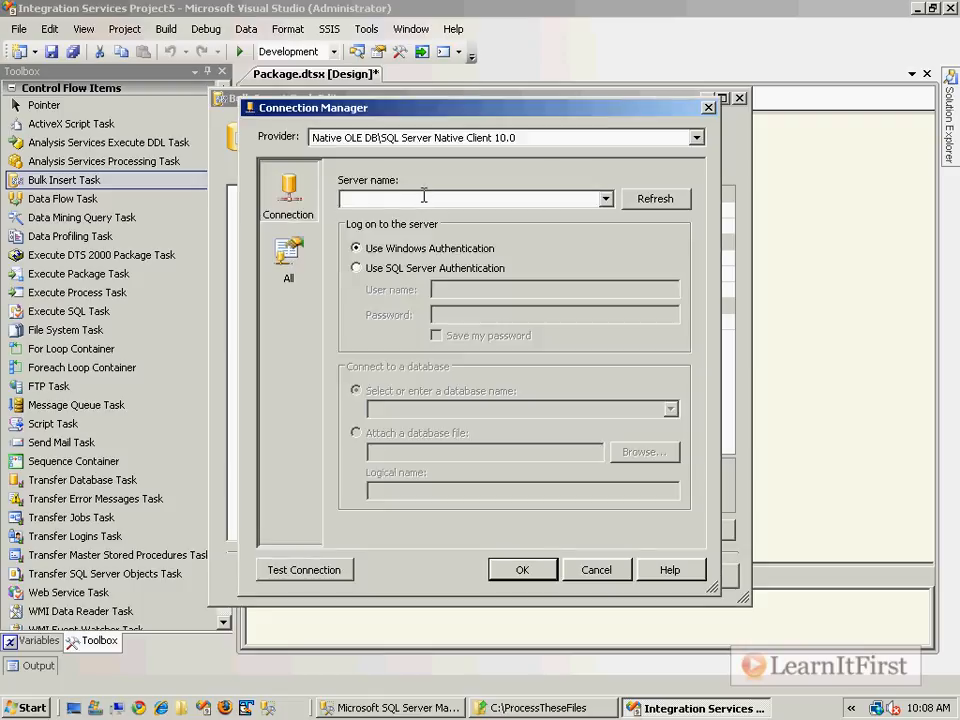
{"action": "type", "text": "localhost"}
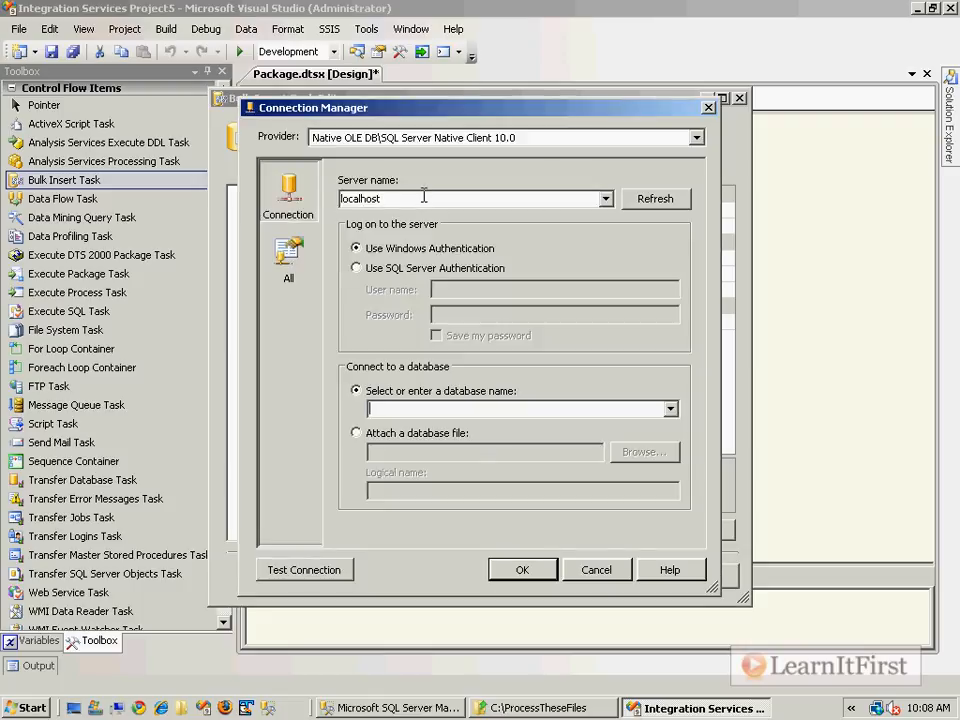
{"action": "type", "text": ".LearnItFirst.com"}
{"action": "key", "text": "Return"}
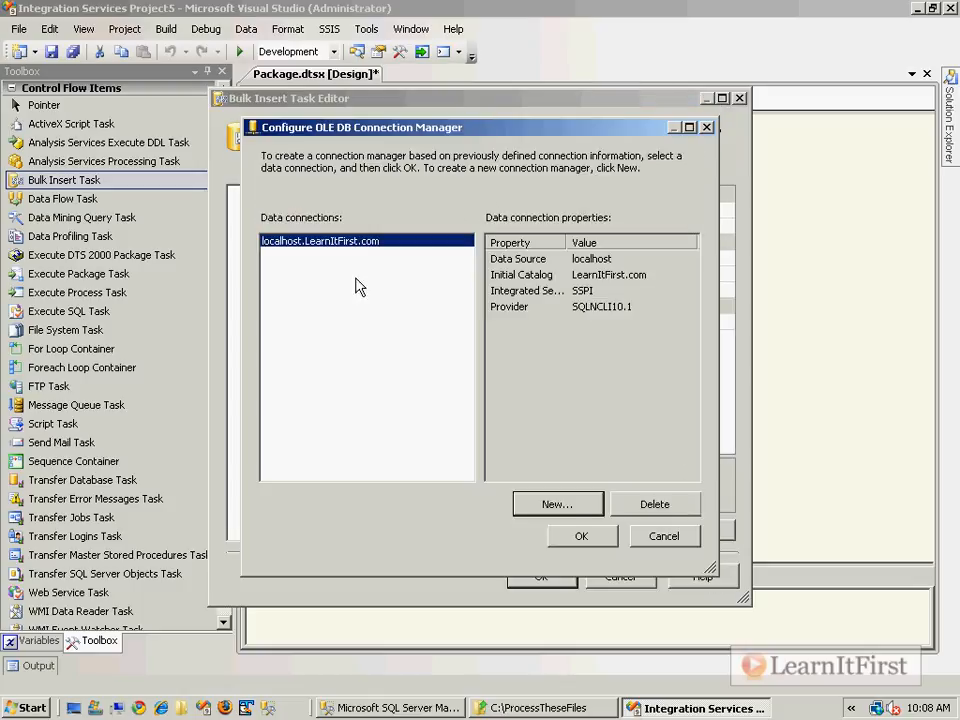
{"action": "left_click", "coordinate": [582, 538]}
- Set the destination table to [LearnItFirst.com].[dbo].[ProcessedData] and widen the task editor so the full name fits
{"action": "left_click", "coordinate": [723, 229]}
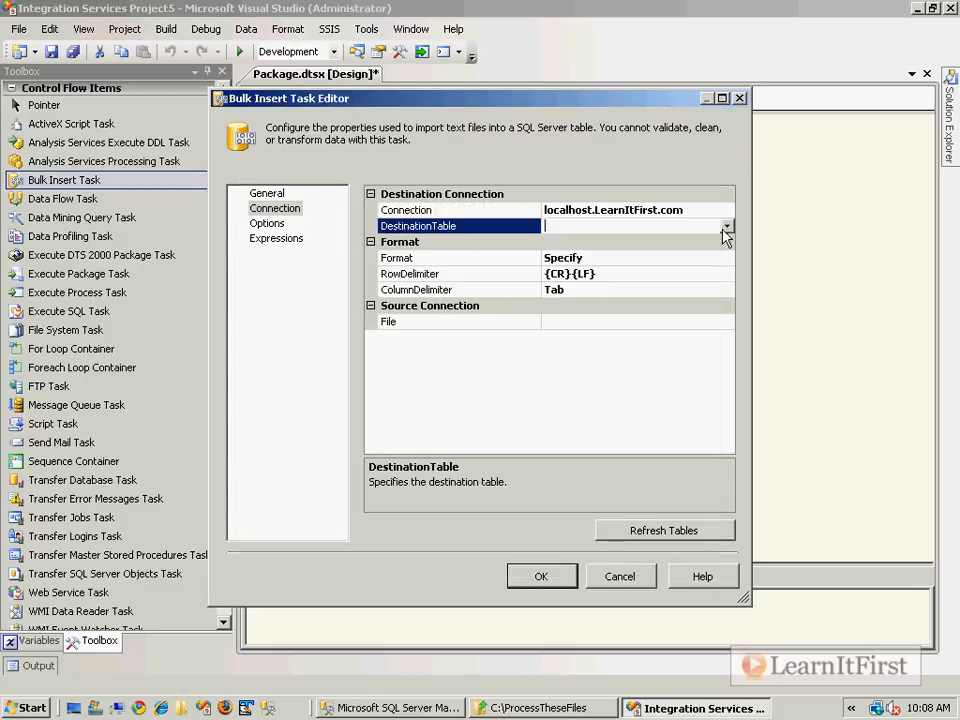
{"action": "left_click", "coordinate": [727, 228]}
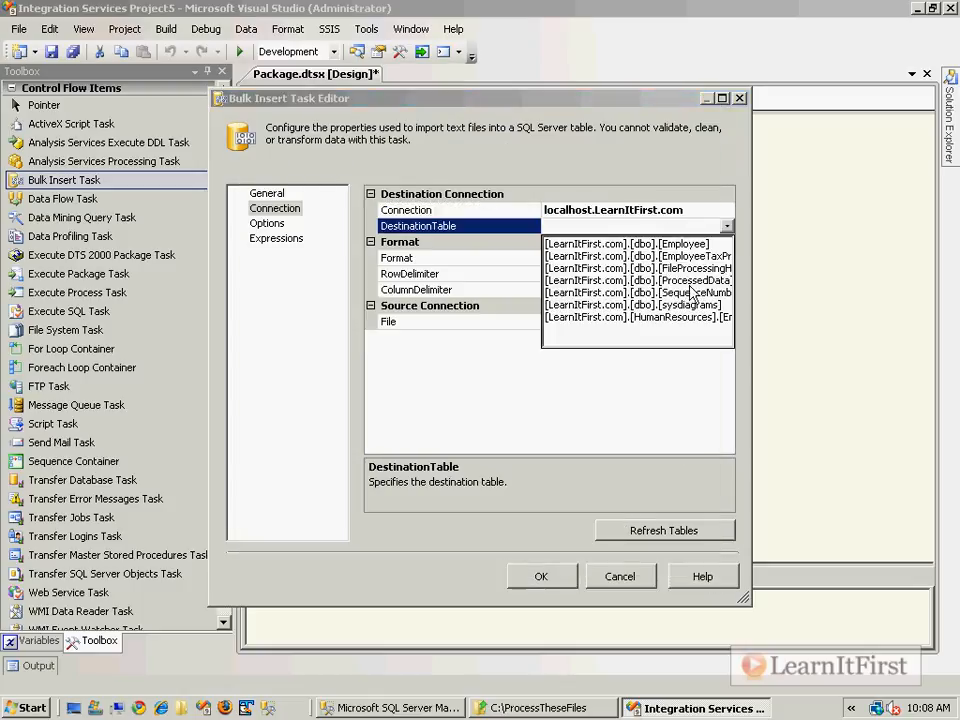
{"action": "left_click", "coordinate": [696, 283]}
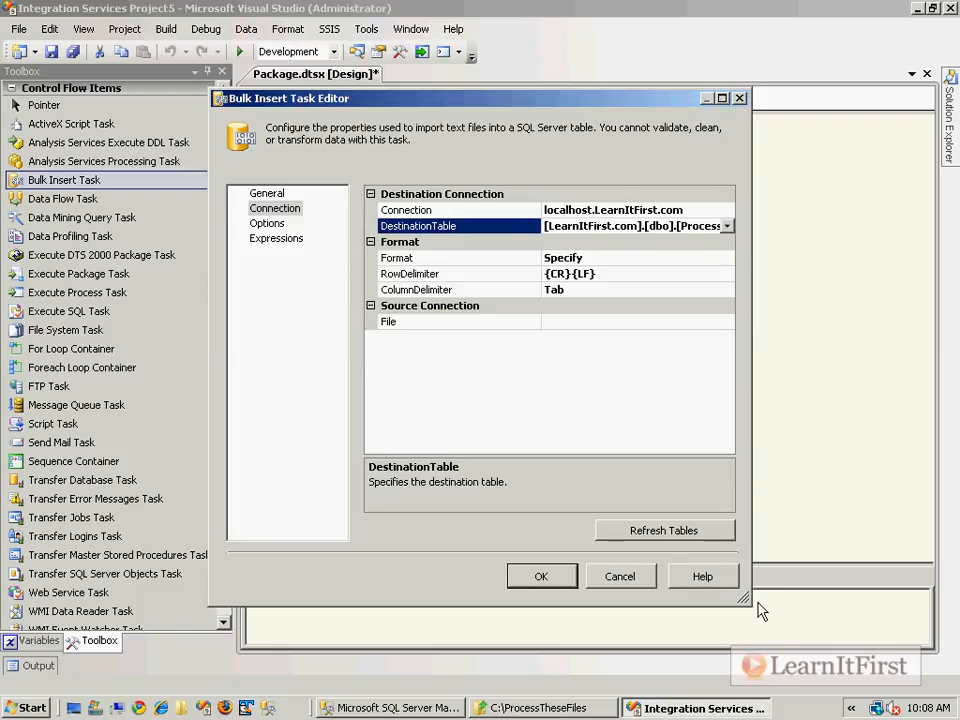
{"action": "left_click_drag", "start_coordinate": [746, 599], "coordinate": [906, 585]}
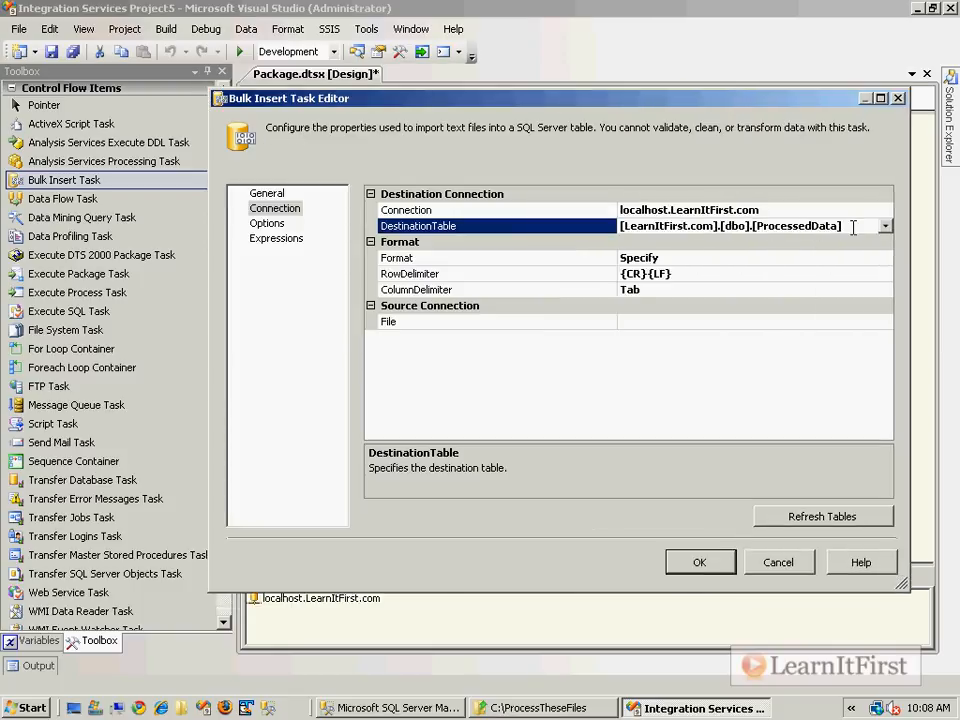
{"action": "left_click_drag", "start_coordinate": [750, 101], "coordinate": [675, 110]}
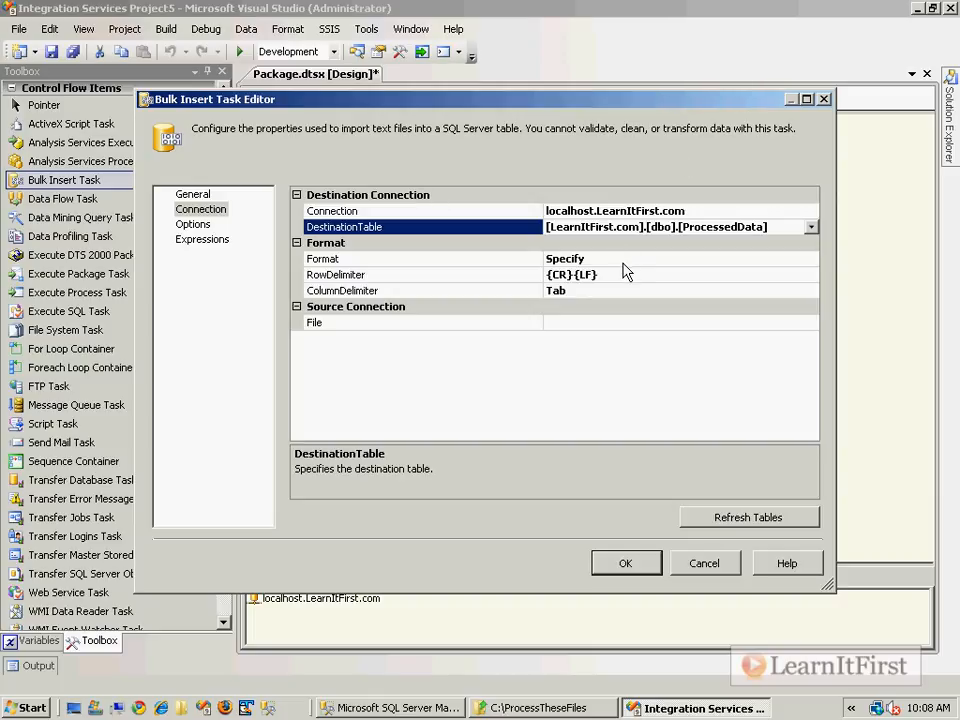
- Set the bulk insert format to Use File and choose C:\Format.xml as the format file
{"action": "left_click", "coordinate": [622, 258]}
{"action": "left_click", "coordinate": [811, 258]}
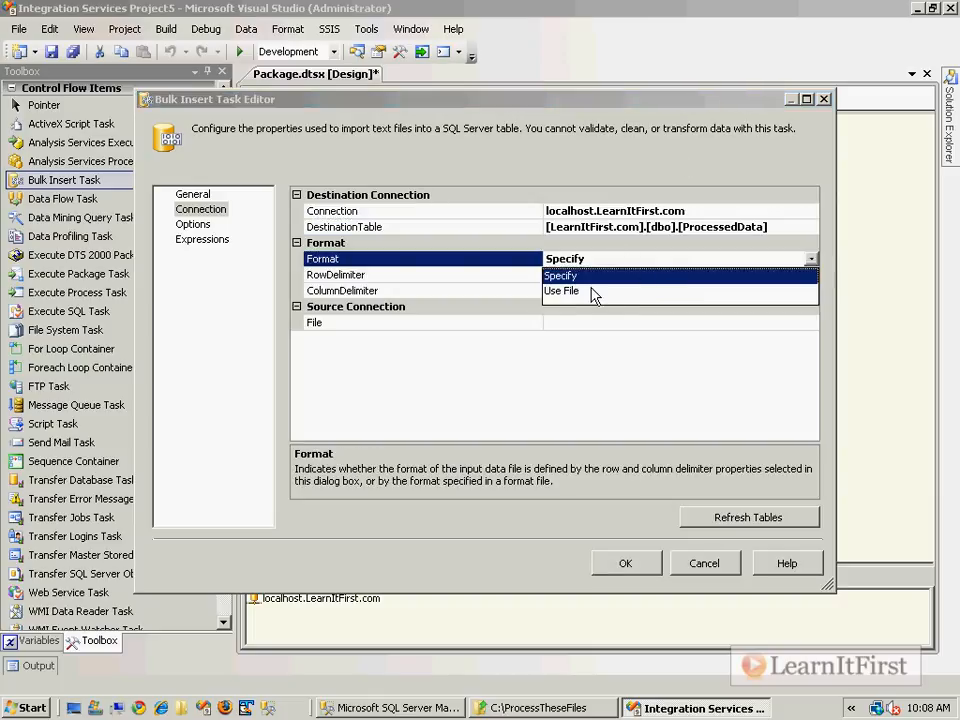
{"action": "left_click", "coordinate": [577, 291]}
{"action": "left_click", "coordinate": [621, 275]}
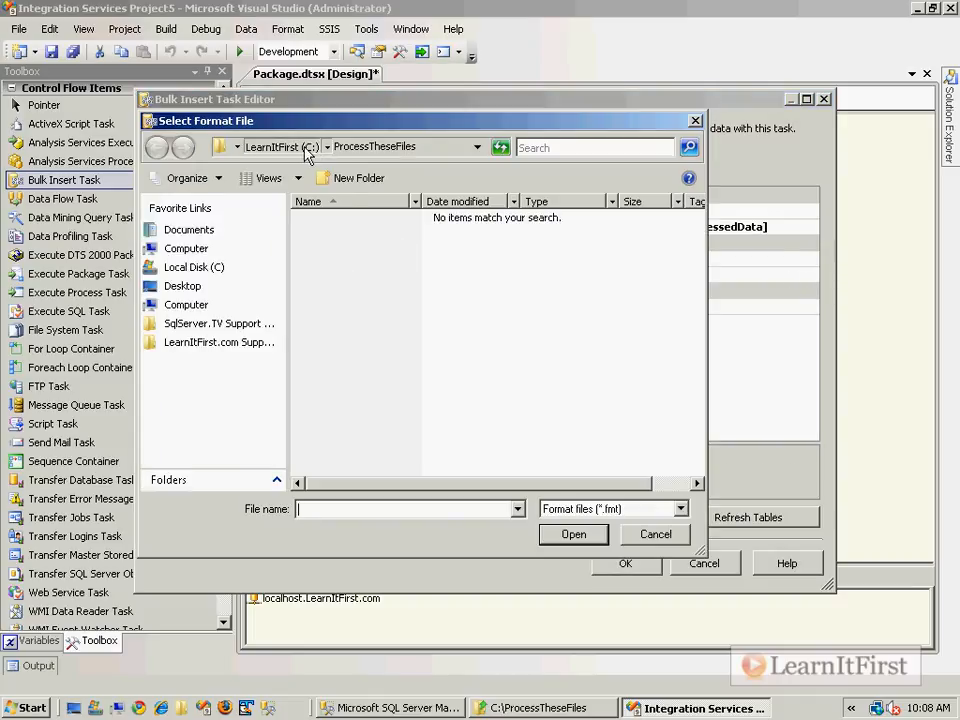
{"action": "left_click", "coordinate": [302, 146]}
{"action": "left_click", "coordinate": [680, 509]}
{"action": "left_click", "coordinate": [620, 538]}
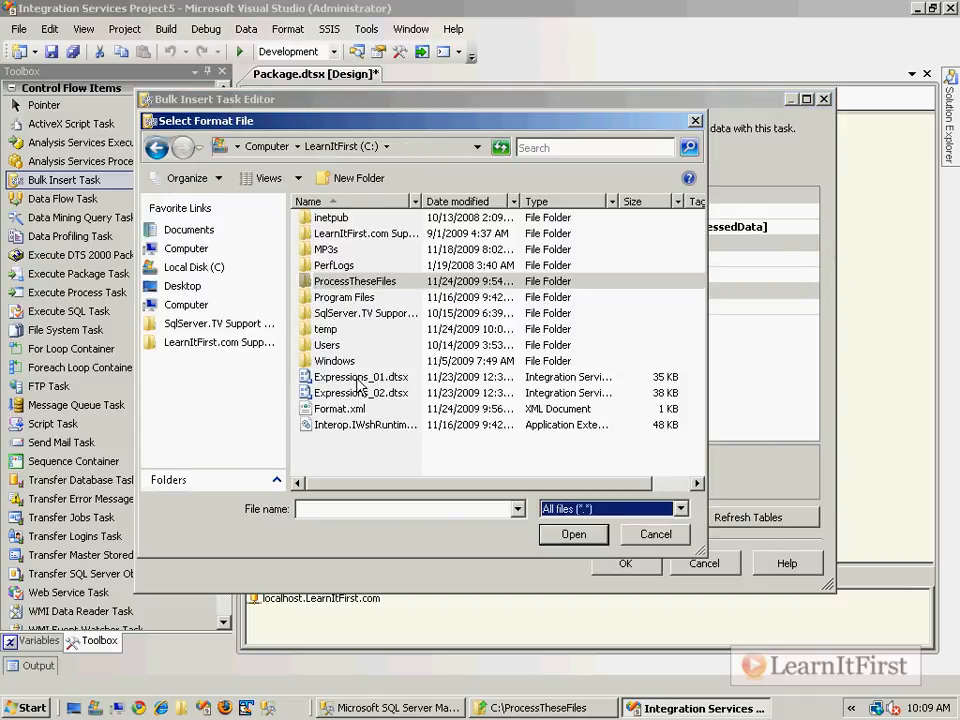
{"action": "double_click", "coordinate": [357, 413]}
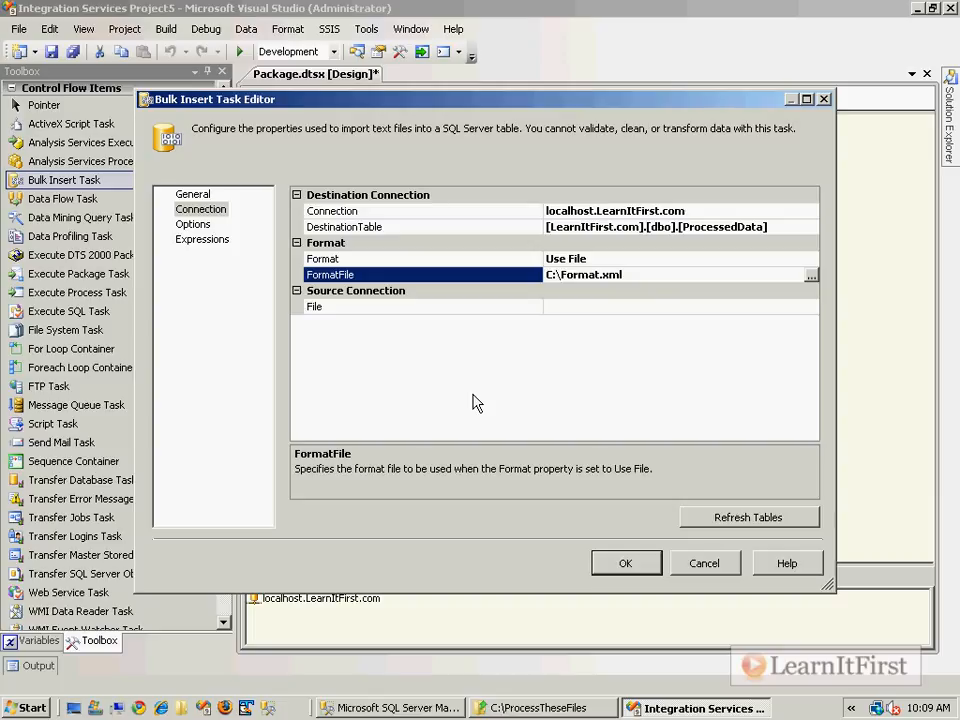
- Create a new source file connection to Document1.txt in the C:\ProcessTheseFiles folder
{"action": "left_click", "coordinate": [576, 309]}
{"action": "left_click", "coordinate": [811, 307]}
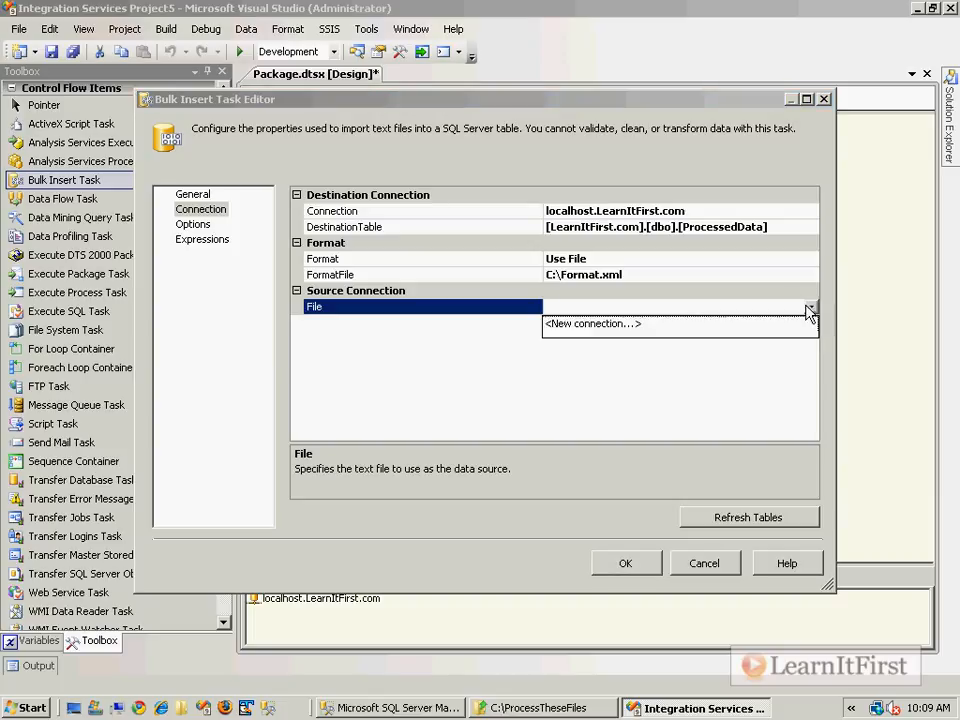
{"action": "left_click", "coordinate": [686, 328]}
{"action": "left_click", "coordinate": [624, 302]}
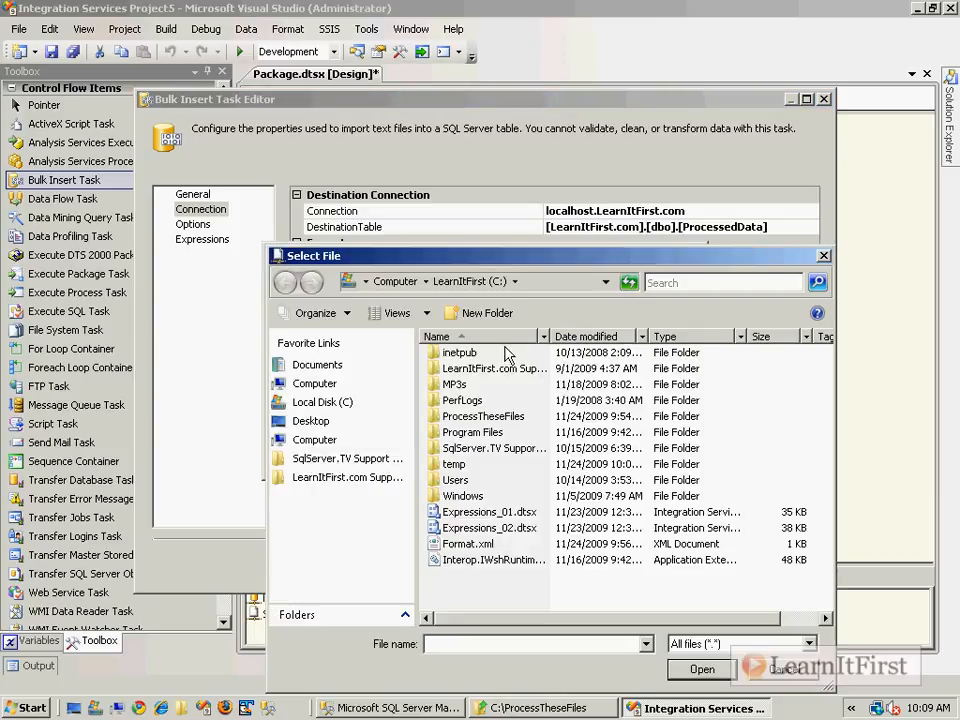
{"action": "double_click", "coordinate": [489, 415]}
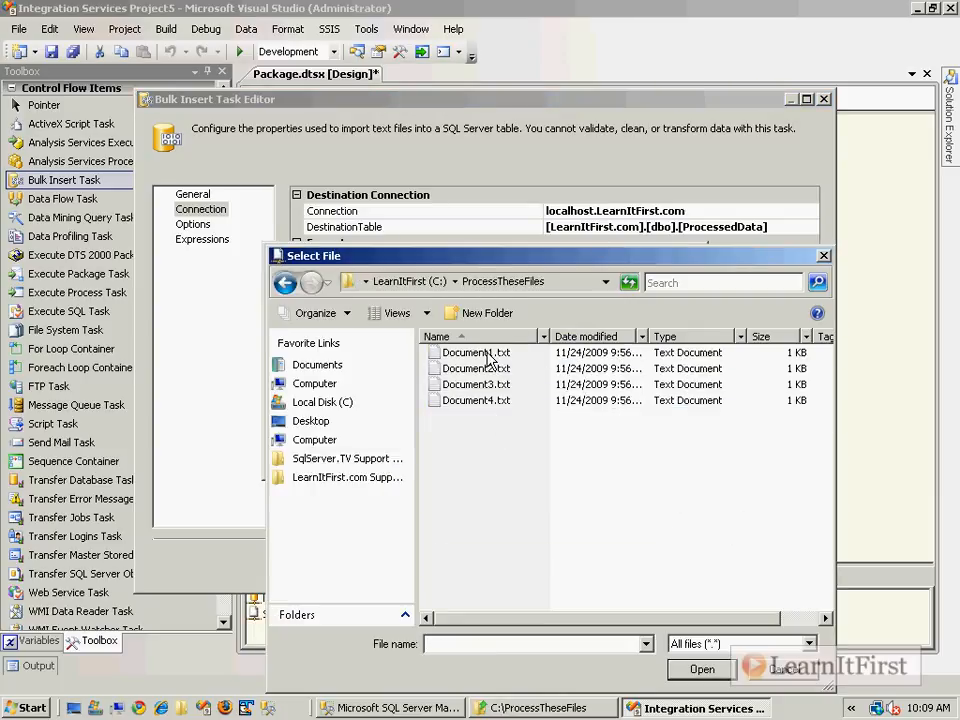
{"action": "double_click", "coordinate": [476, 352]}
{"action": "left_click", "coordinate": [566, 343]}
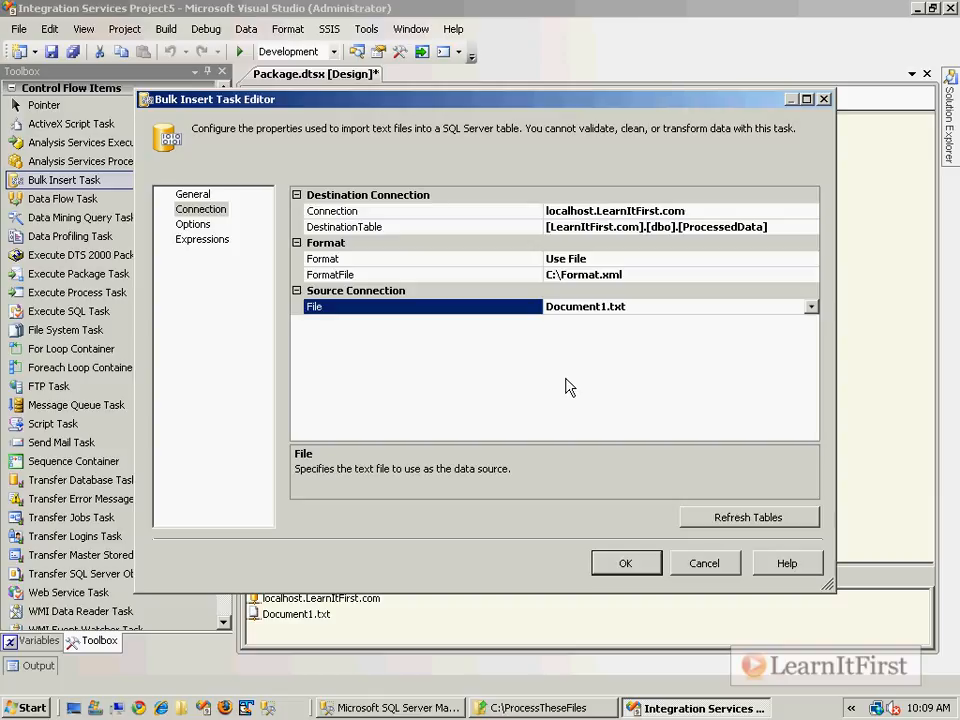
{"action": "left_click", "coordinate": [580, 274]}
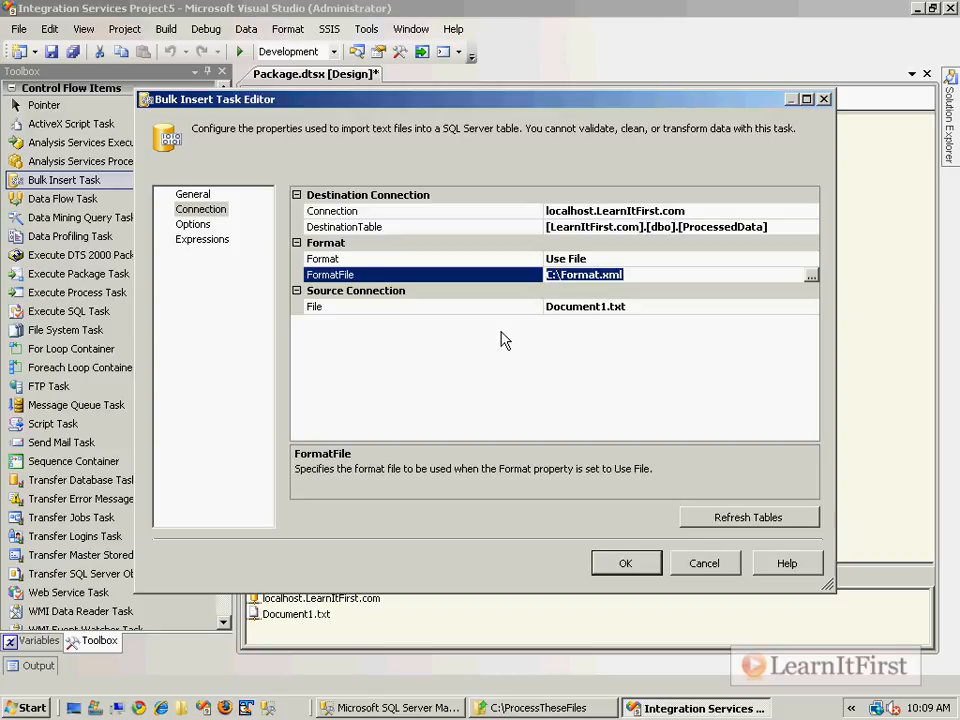
- Accept the Bulk Insert Task settings and run the package in debug mode, returning to design mode once execution completes
{"action": "left_click", "coordinate": [648, 566]}
{"action": "key", "text": "F5"}
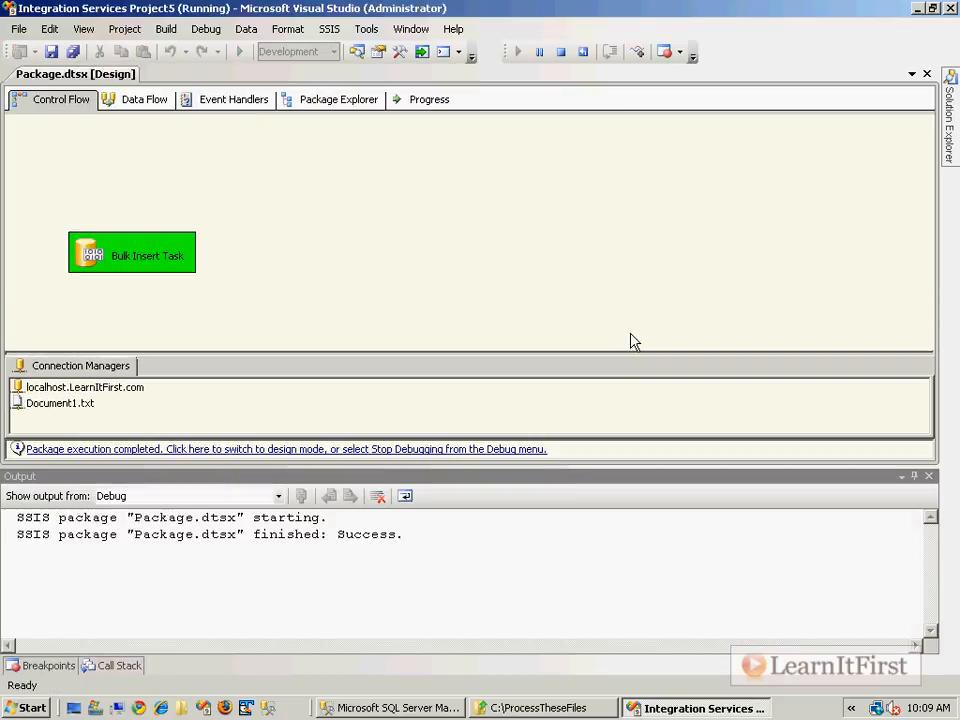
{"action": "left_click", "coordinate": [443, 450]}
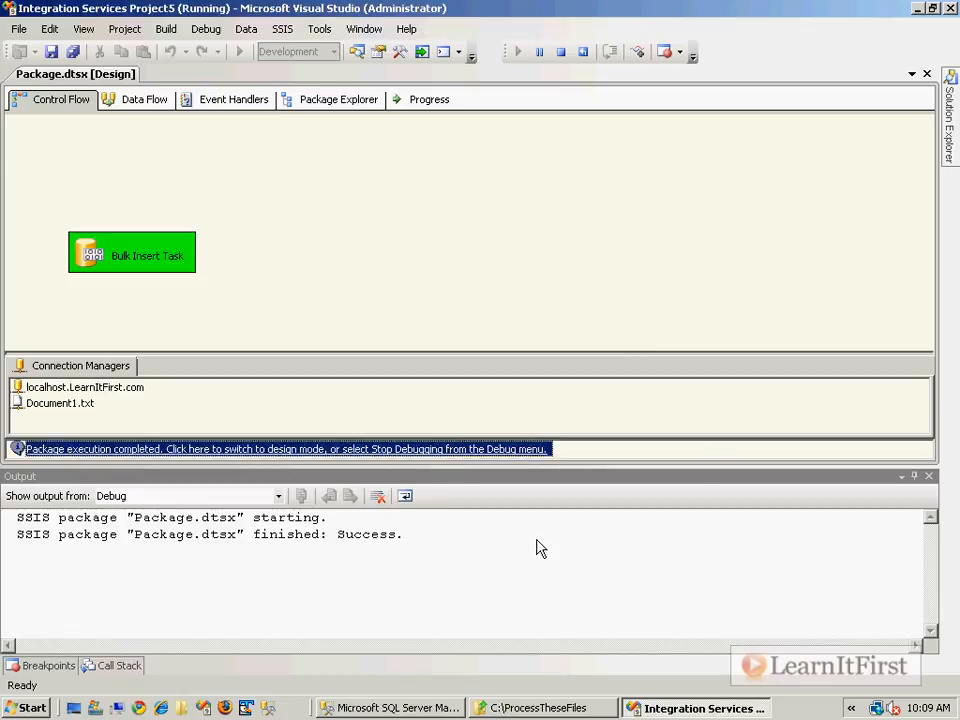
- Switch to SQL Server Management Studio and run the SELECT query on ProcessedData to examine the loaded data
{"action": "left_click", "coordinate": [432, 710]}
{"action": "key", "text": "F5"}
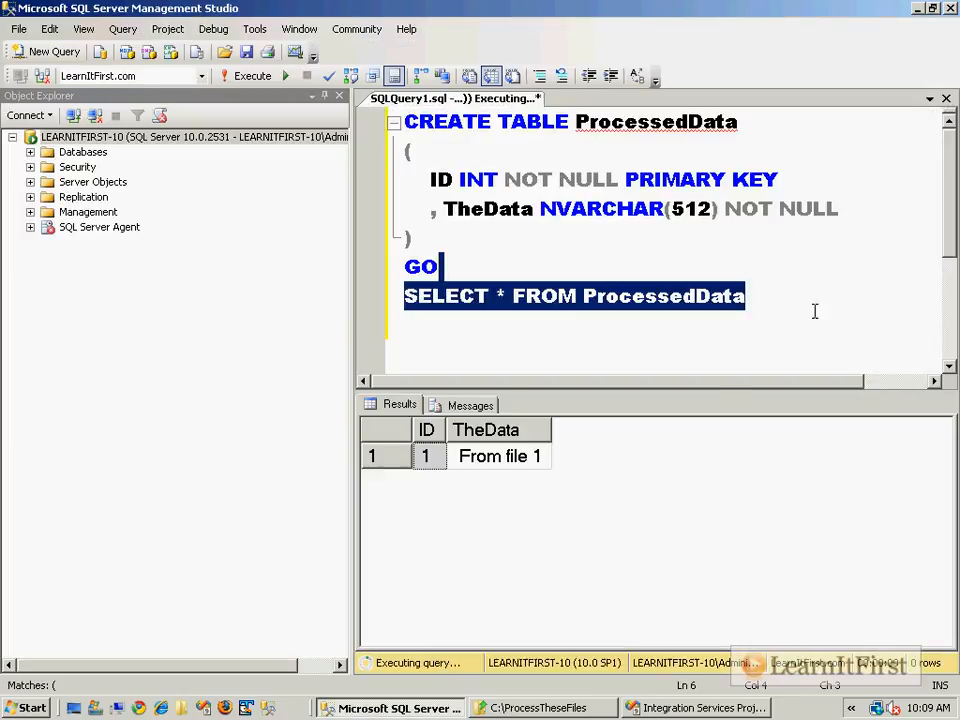
{"action": "left_click", "coordinate": [548, 462]}
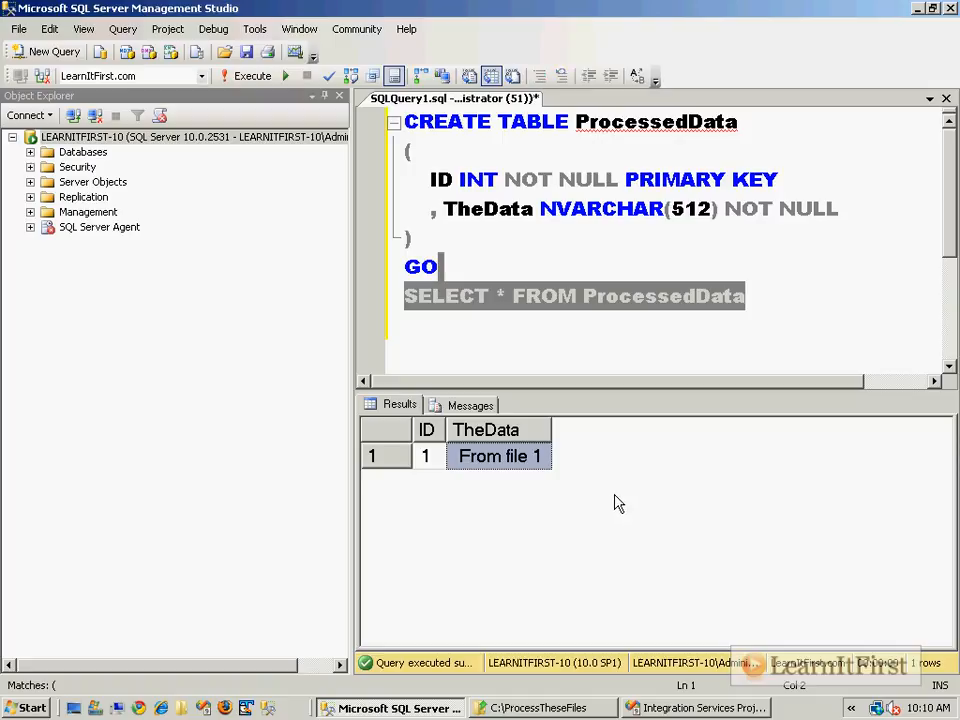
- Add a DELETE ProcessedData statement below the SELECT query, execute it, and requery the table to check its contents
{"action": "left_click", "coordinate": [782, 298]}
{"action": "key", "text": "ctrl+shift+Left"}
{"action": "key", "text": "ctrl+c"}
{"action": "key", "text": "End"}
{"action": "key", "text": "Return"}
{"action": "key", "text": "Return"}
{"action": "type", "text": "DELETE"}
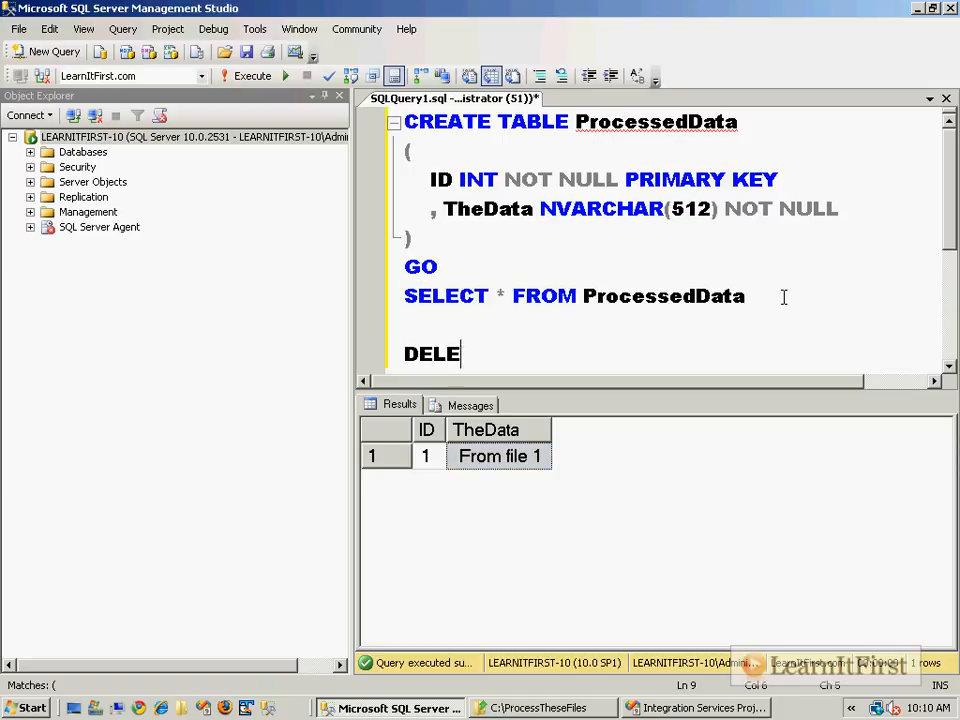
{"action": "key", "text": "ctrl+v"}
{"action": "key", "text": "shift+Home"}
{"action": "key", "text": "F5"}
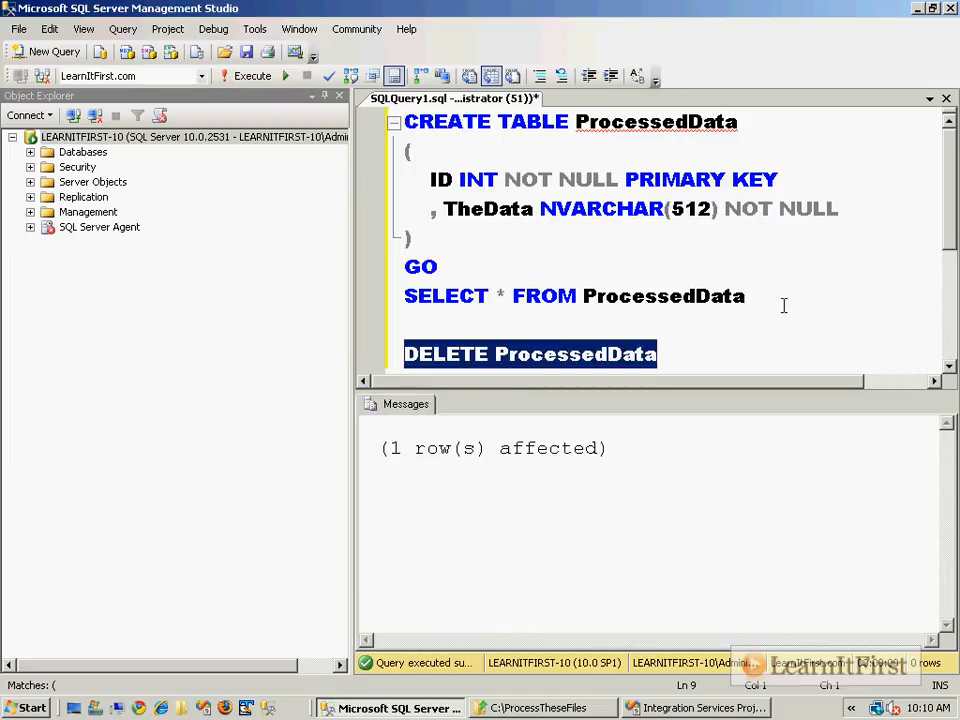
{"action": "left_click_drag", "start_coordinate": [778, 306], "coordinate": [790, 276]}
{"action": "key", "text": "F5"}
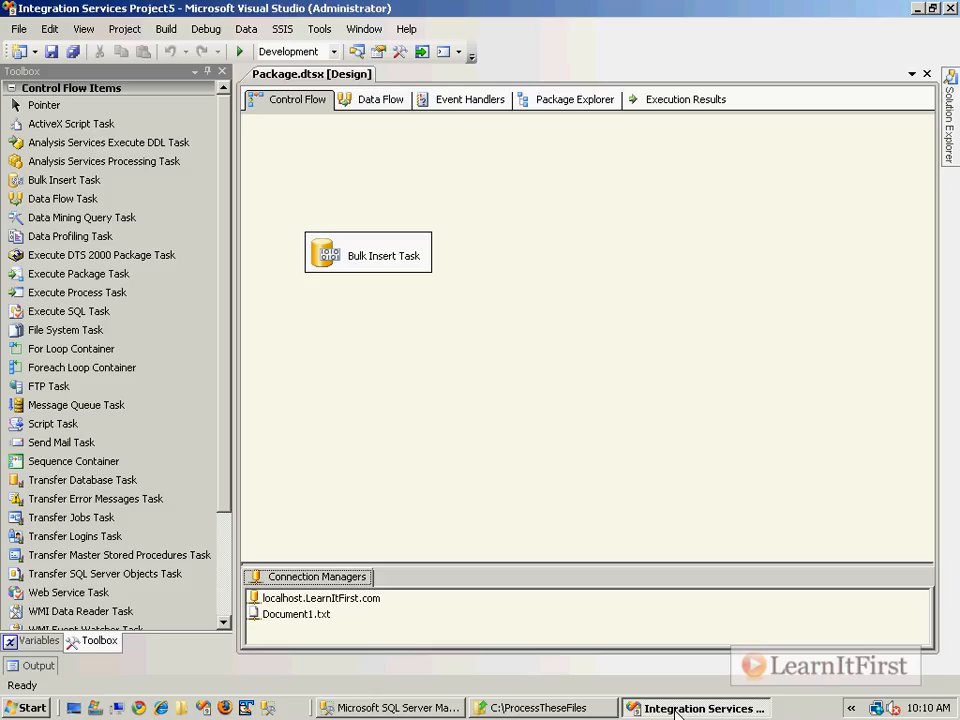
- Switch back to the Integration Services project in Visual Studio and open the properties of the Document1.txt connection
{"action": "left_click", "coordinate": [660, 707]}
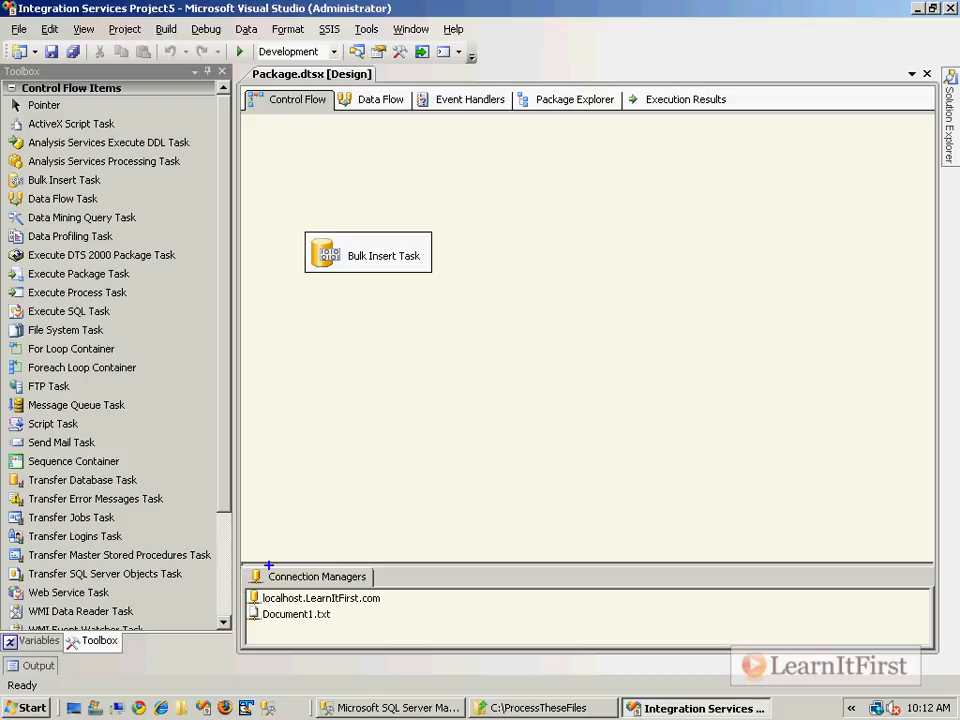
{"action": "mouse_move", "coordinate": [226, 596]}
{"action": "left_mouse_down"}
{"action": "mouse_move", "coordinate": [285, 634]}
{"action": "mouse_move", "coordinate": [369, 636]}
{"action": "mouse_move", "coordinate": [377, 627]}
{"action": "mouse_move", "coordinate": [435, 450]}
{"action": "mouse_move", "coordinate": [386, 318]}
{"action": "mouse_move", "coordinate": [366, 330]}
{"action": "left_mouse_up"}
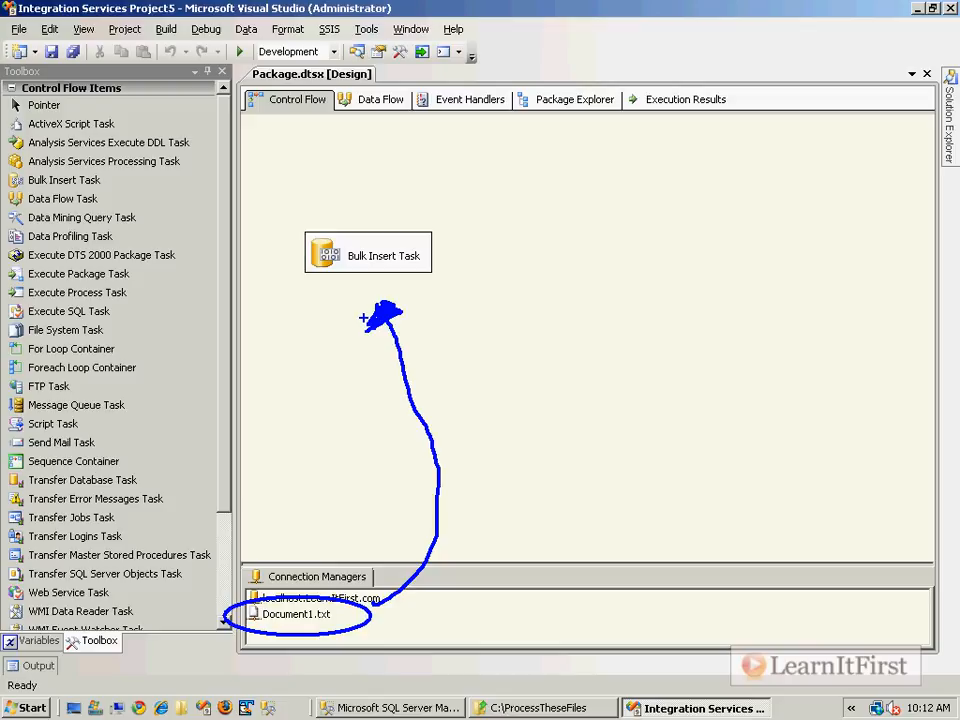
{"action": "key", "text": "Escape"}
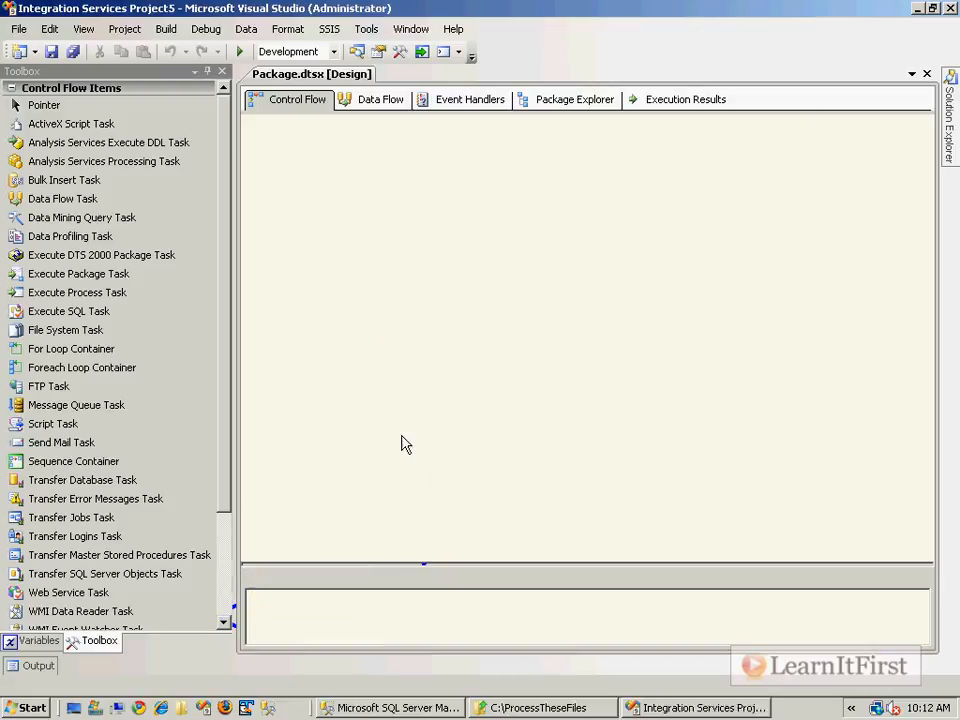
{"action": "left_click", "coordinate": [303, 616]}
{"action": "left_click", "coordinate": [305, 616]}
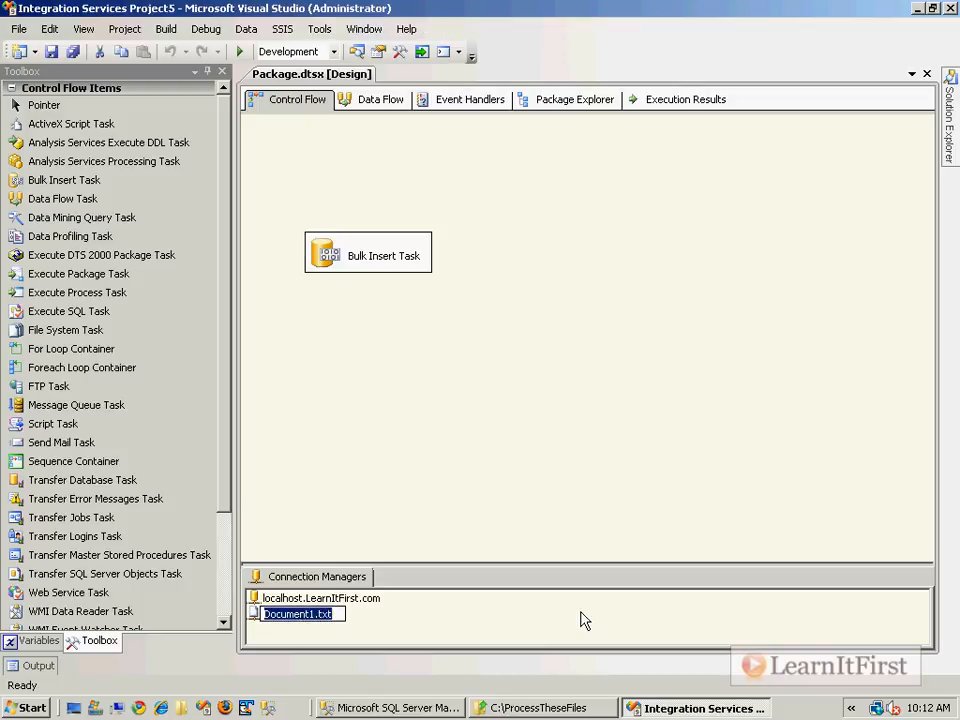
{"action": "right_click", "coordinate": [325, 616]}
{"action": "left_click", "coordinate": [418, 608]}
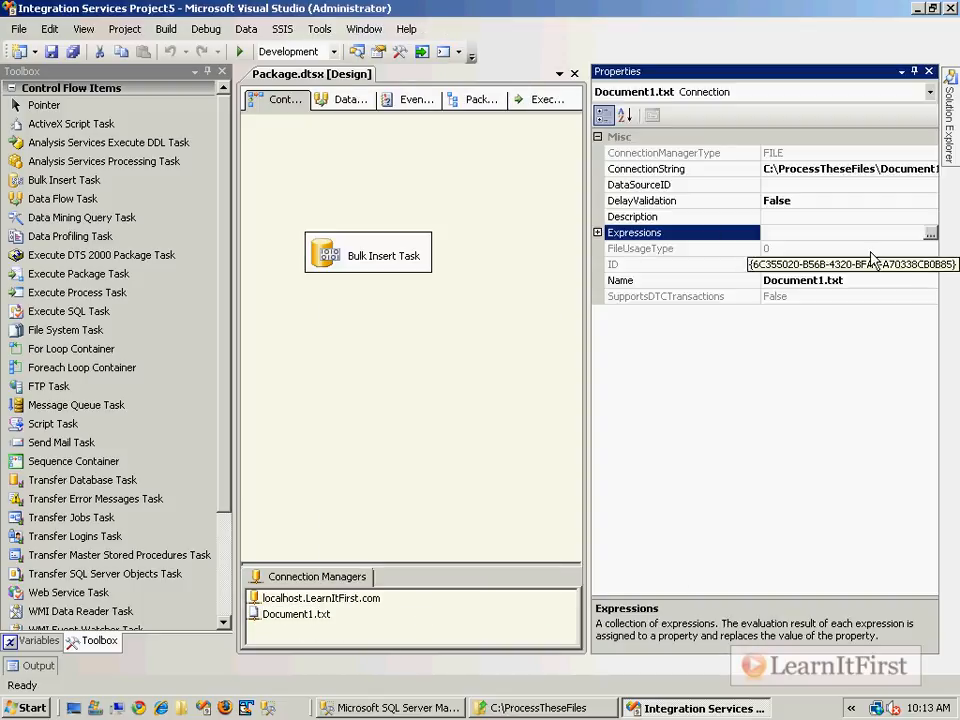
- Add a ConnectionString property expression to the Document1.txt connection with the value "c:\\ProcessTheseFiles\\Document2.txt"
{"action": "left_click", "coordinate": [930, 232]}
{"action": "left_click", "coordinate": [371, 274]}
{"action": "left_click", "coordinate": [416, 291]}
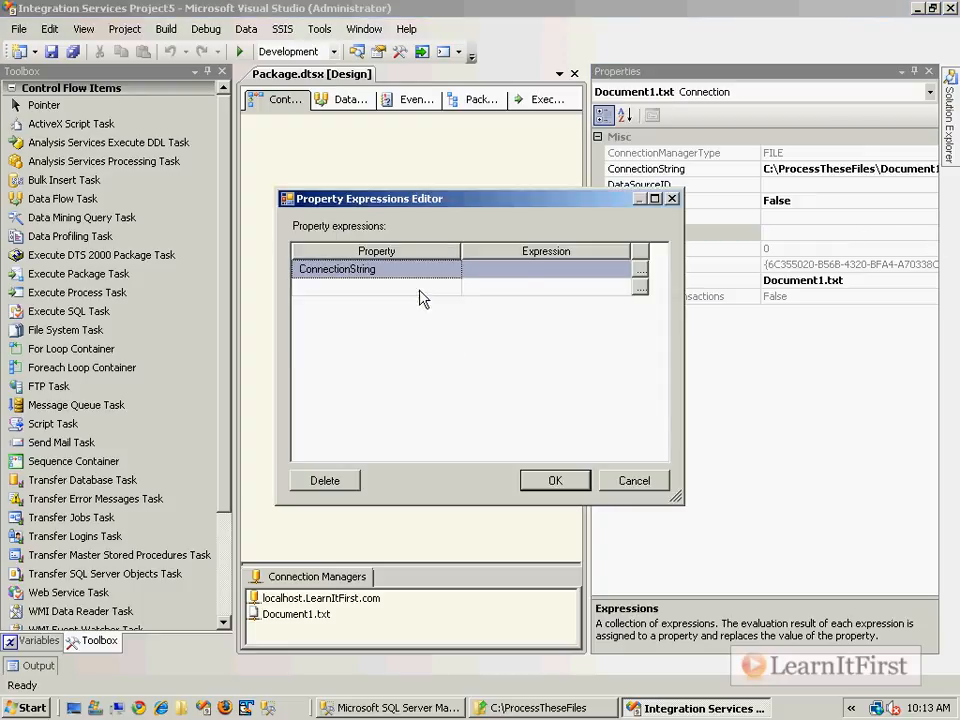
{"action": "left_click", "coordinate": [641, 272]}
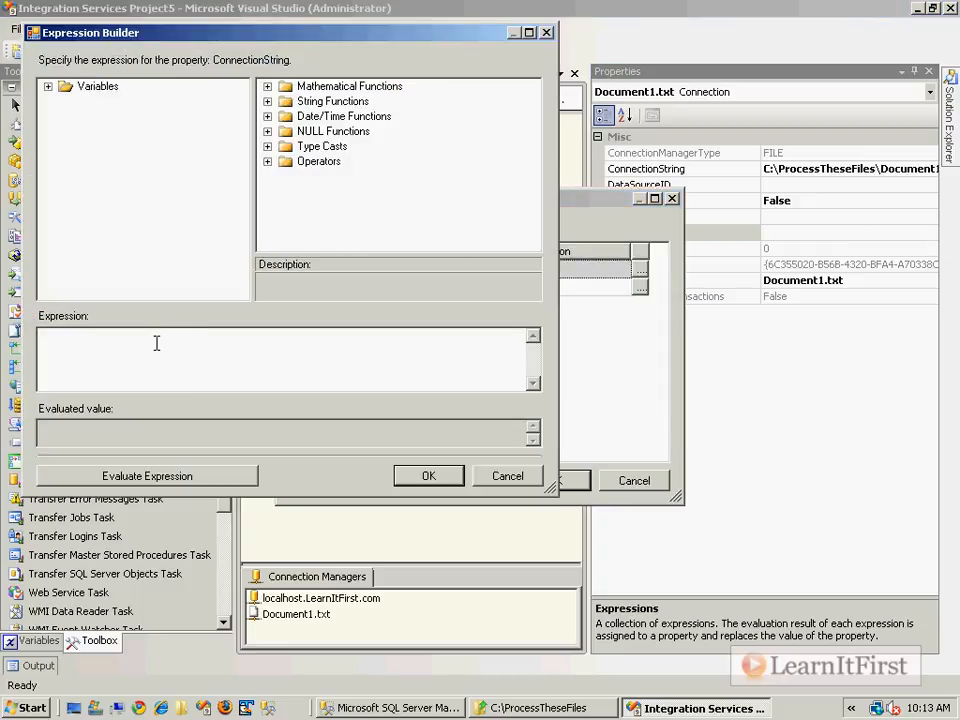
{"action": "type", "text": "\"c:\\\\ProcessTheseFiles\\\\Document2.txt"}
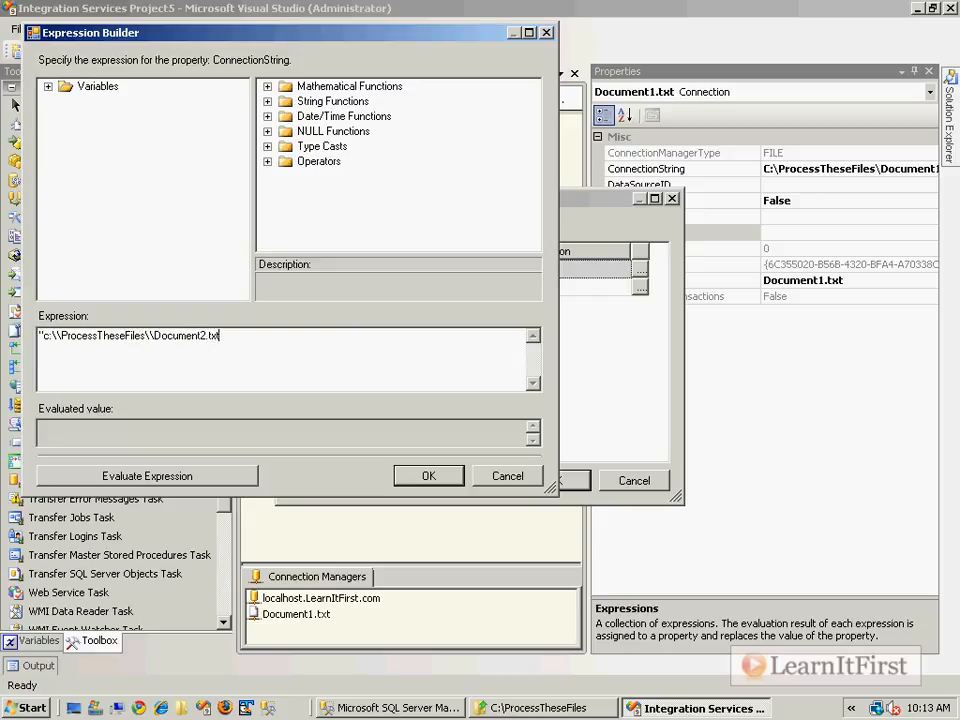
- Check Document2.txt in the C:\ProcessTheseFiles folder, and evaluate the ConnectionString expression to examine the resulting path
{"action": "left_click", "coordinate": [538, 708]}
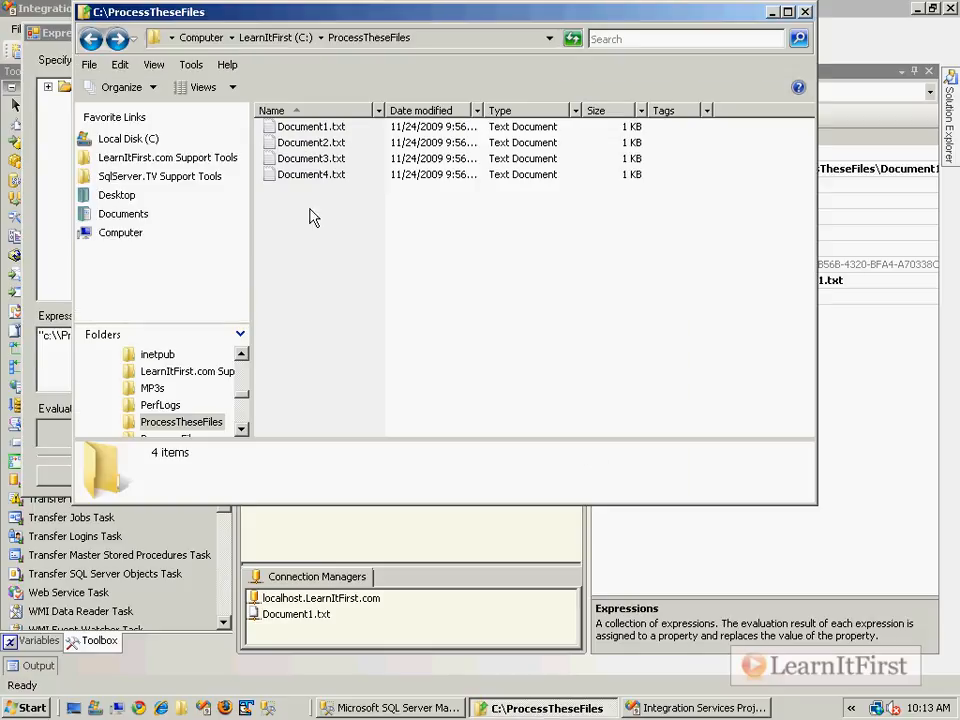
{"action": "left_click", "coordinate": [340, 144]}
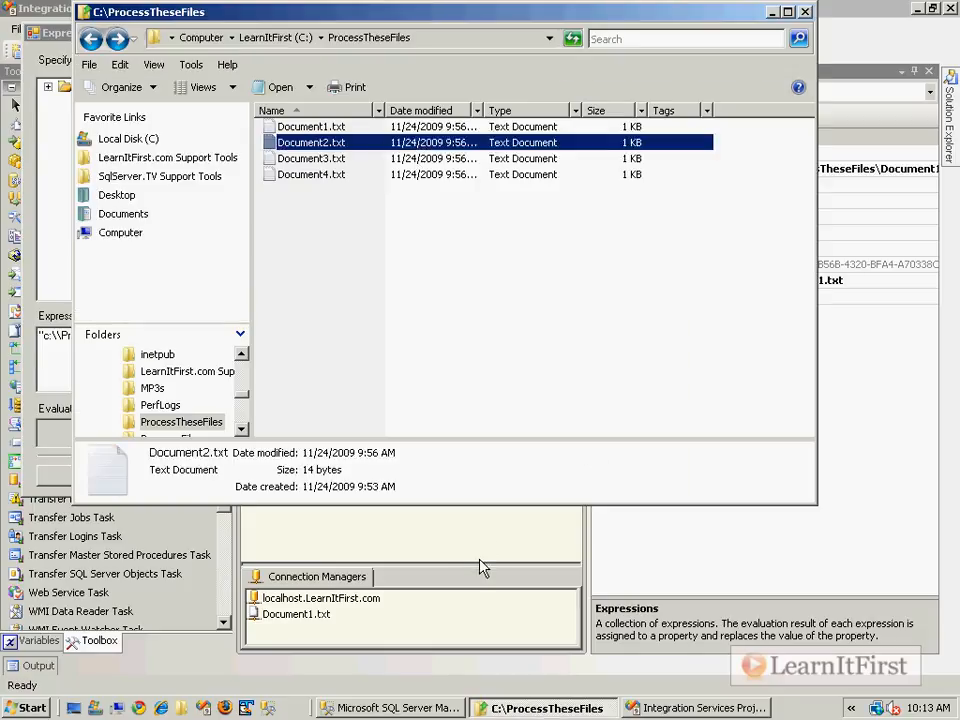
{"action": "left_click", "coordinate": [460, 563]}
{"action": "left_click", "coordinate": [129, 478]}
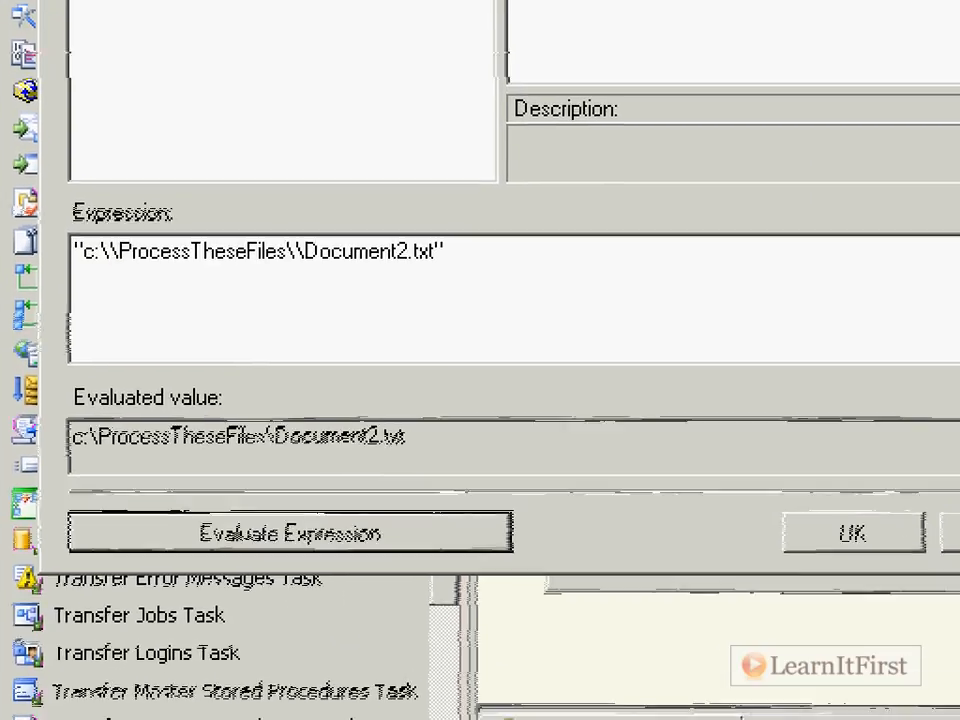
{"action": "left_click_drag", "start_coordinate": [283, 276], "coordinate": [308, 276]}
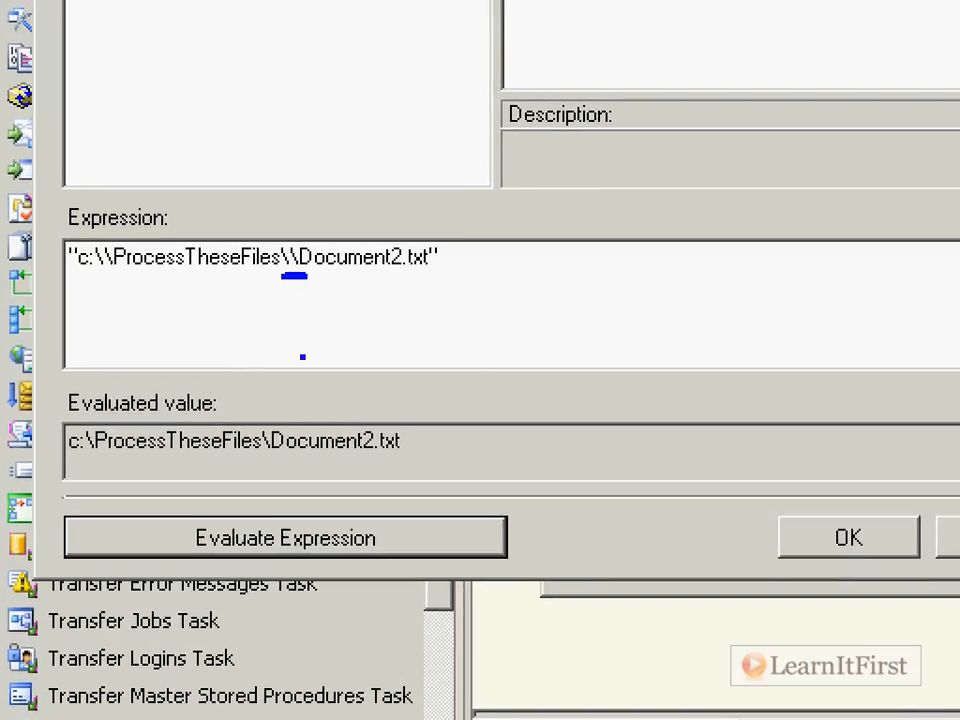
{"action": "left_click_drag", "start_coordinate": [250, 419], "coordinate": [299, 464]}
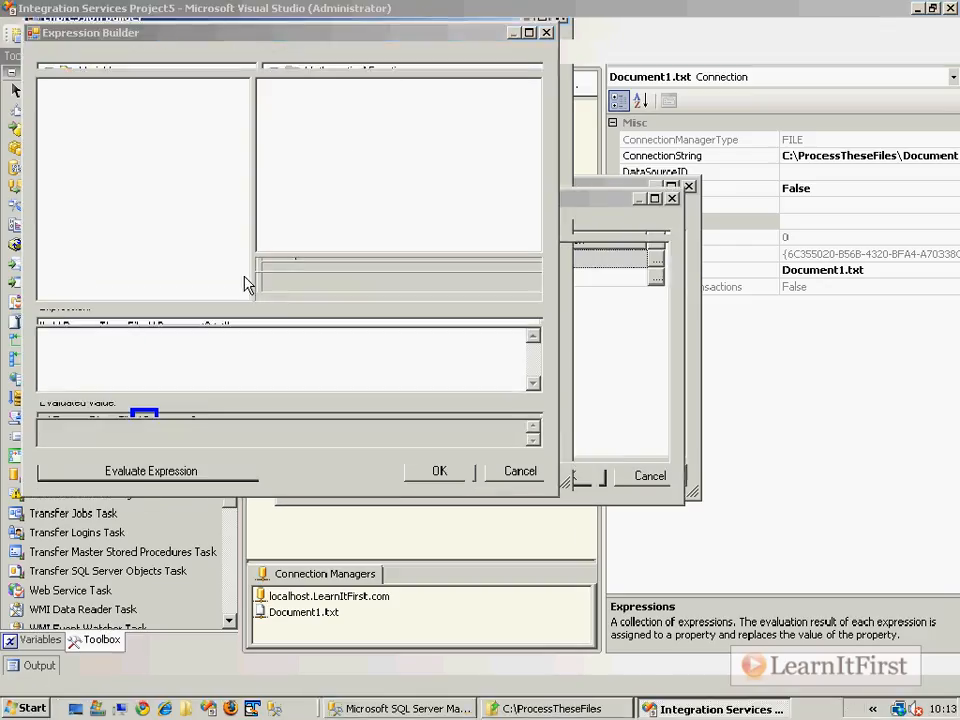
- Accept the ConnectionString expression for the Document1.txt connection and save the package
{"action": "left_click", "coordinate": [412, 474]}
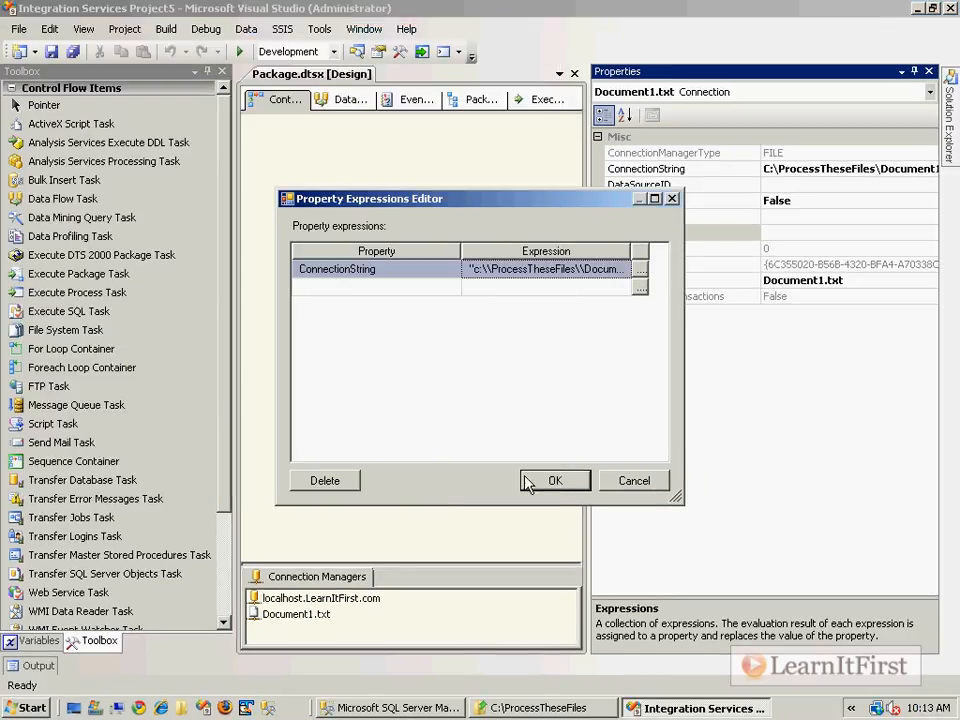
{"action": "left_click", "coordinate": [553, 480]}
{"action": "key", "text": "ctrl+s"}
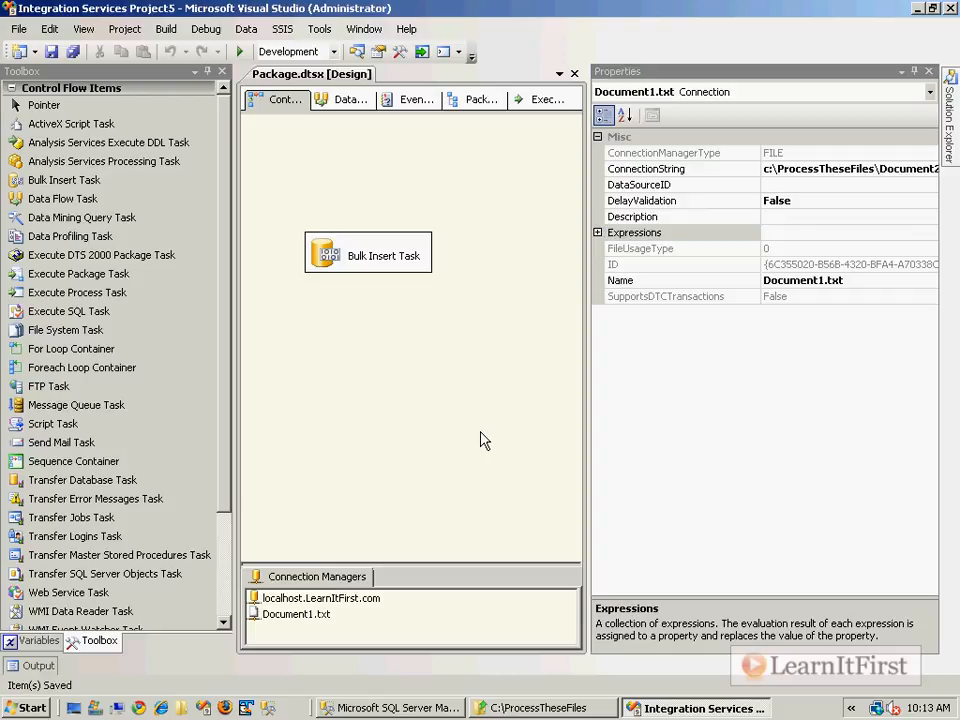
- Run the package with the expression-based file path and return to design mode once execution completes
{"action": "left_click", "coordinate": [480, 441]}
{"action": "key", "text": "F5"}
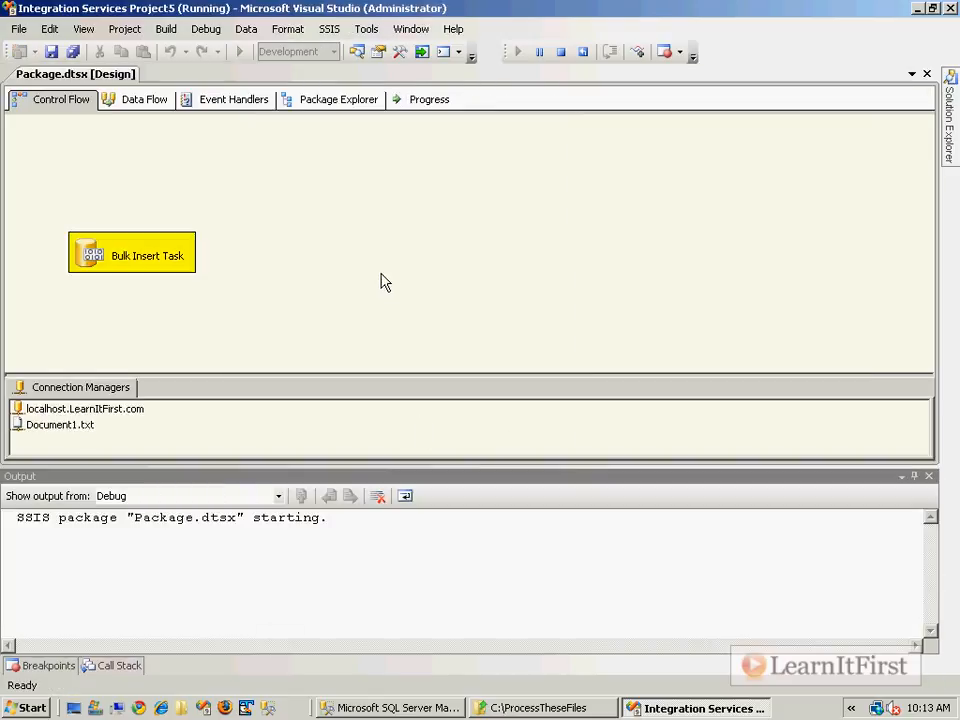
{"action": "left_click", "coordinate": [425, 448]}
- Switch to SQL Server Management Studio and rerun the SELECT query on ProcessedData to see which file was loaded
{"action": "key", "text": "alt+Tab"}
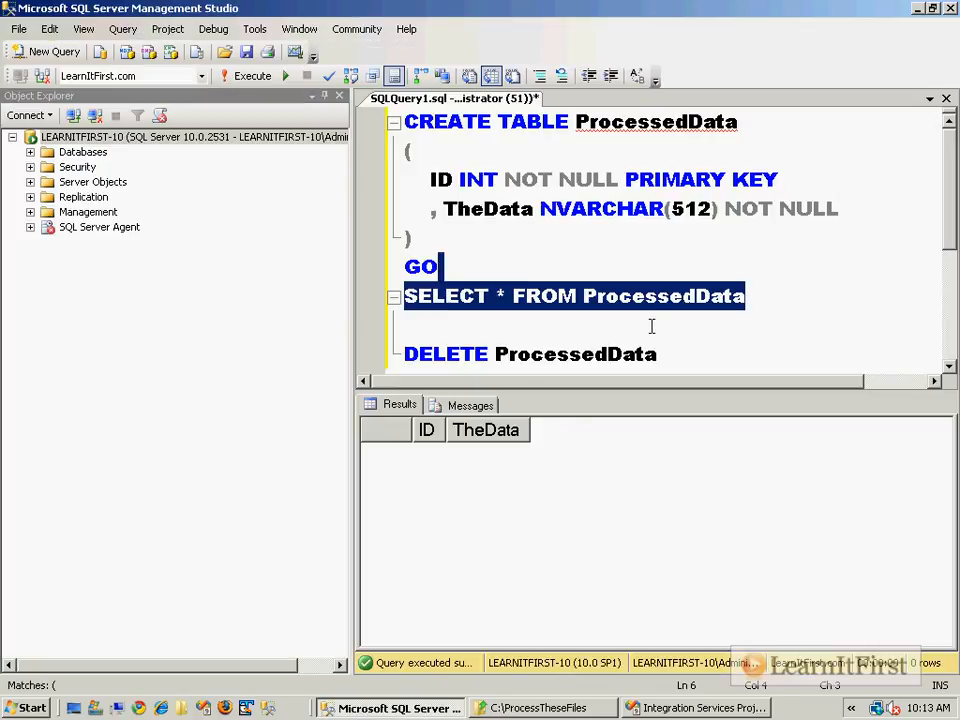
{"action": "key", "text": "F5"}
{"action": "left_click", "coordinate": [366, 458]}
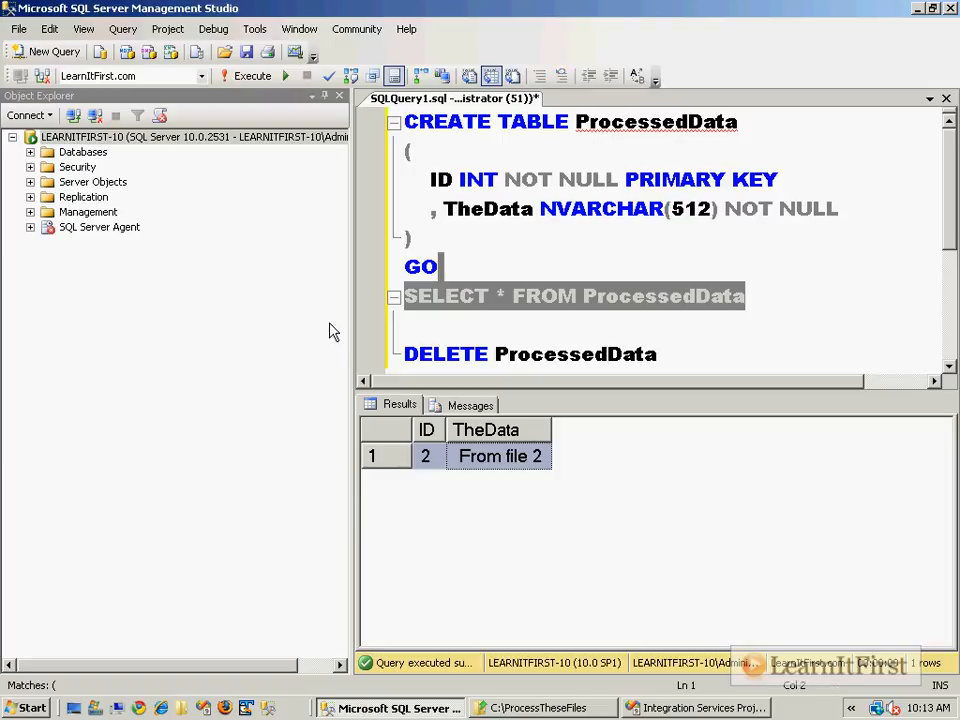
- Execute only the DELETE ProcessedData statement to empty the table again
{"action": "left_click_drag", "start_coordinate": [700, 358], "coordinate": [724, 340]}
{"action": "key", "text": "F5"}
{"action": "left_click", "coordinate": [724, 326]}
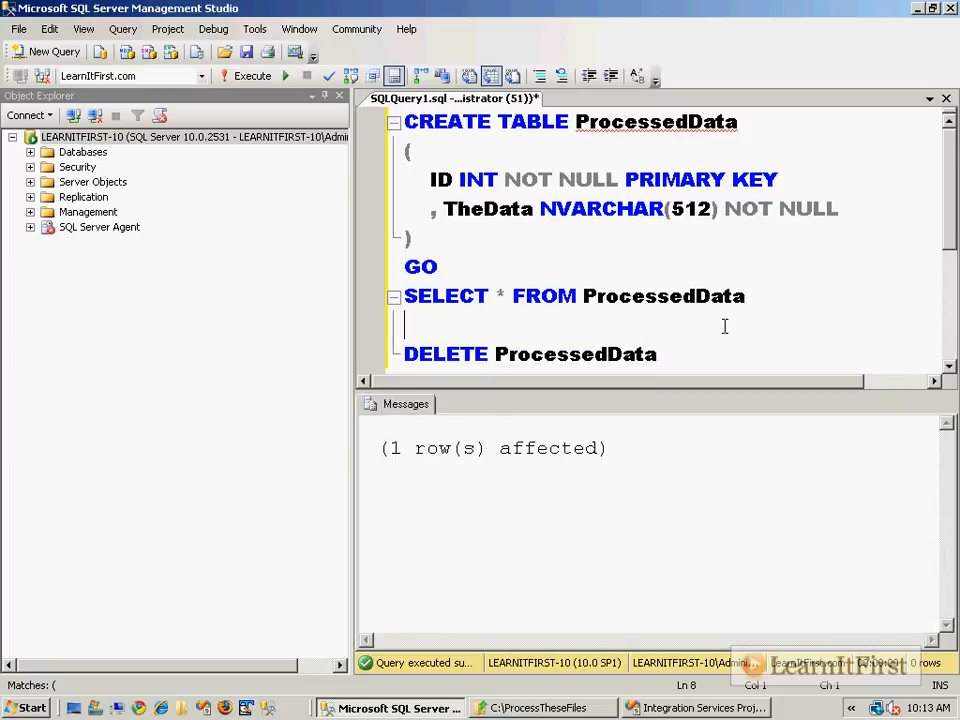
- Return to the package in Visual Studio and close the Properties window
{"action": "left_click", "coordinate": [640, 707]}
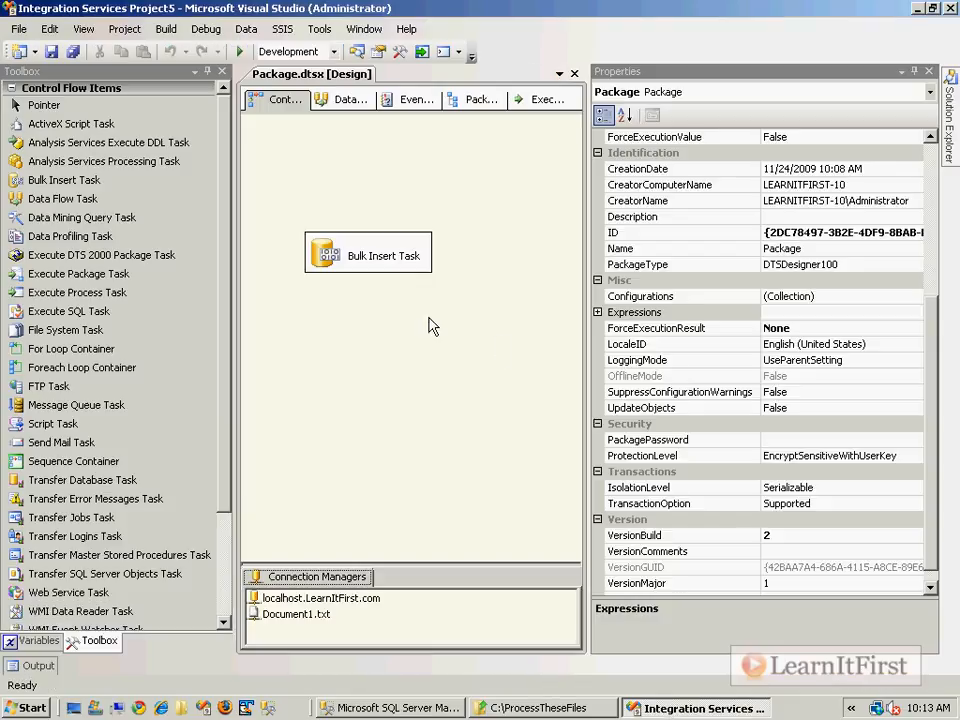
{"action": "left_click", "coordinate": [916, 76]}
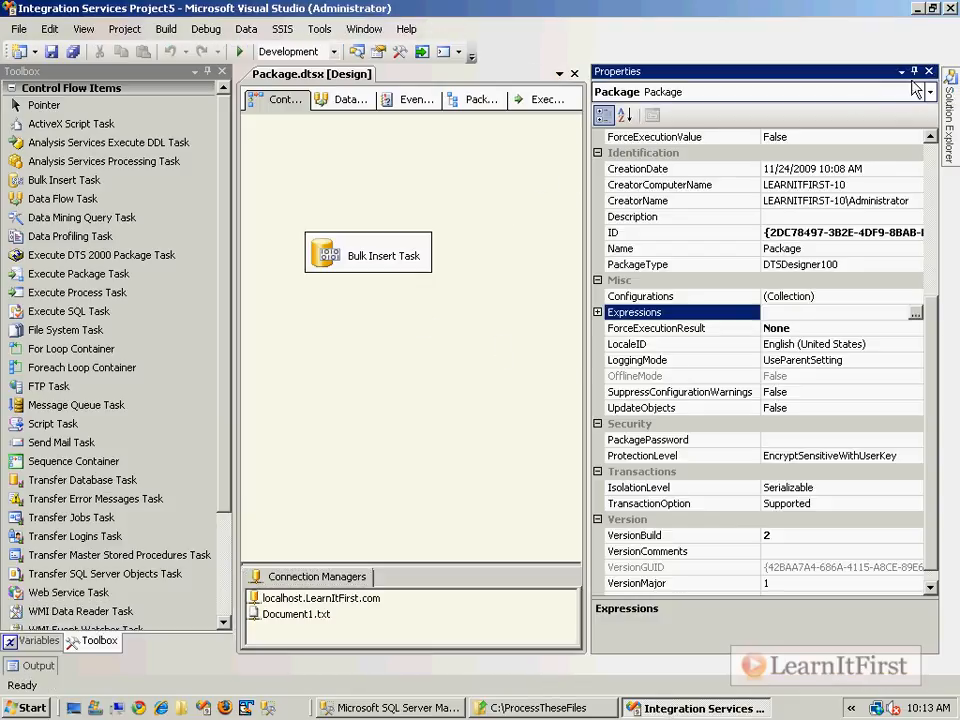
{"action": "left_click", "coordinate": [929, 72]}
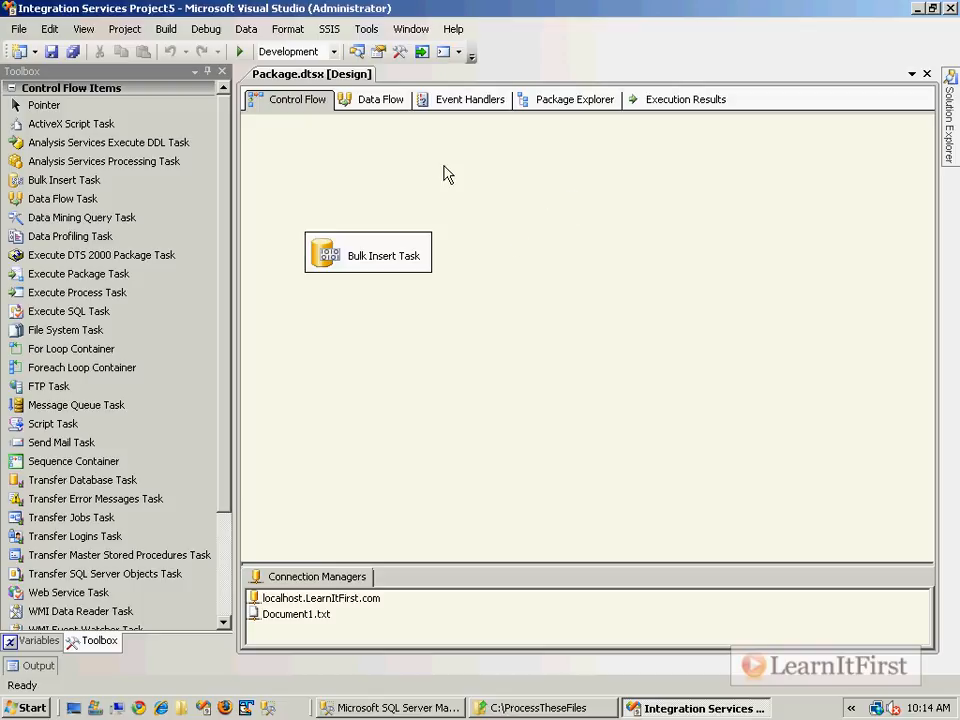
- Show the package variables and add a package-scoped variable named PathToFiles
{"action": "right_click", "coordinate": [594, 147]}
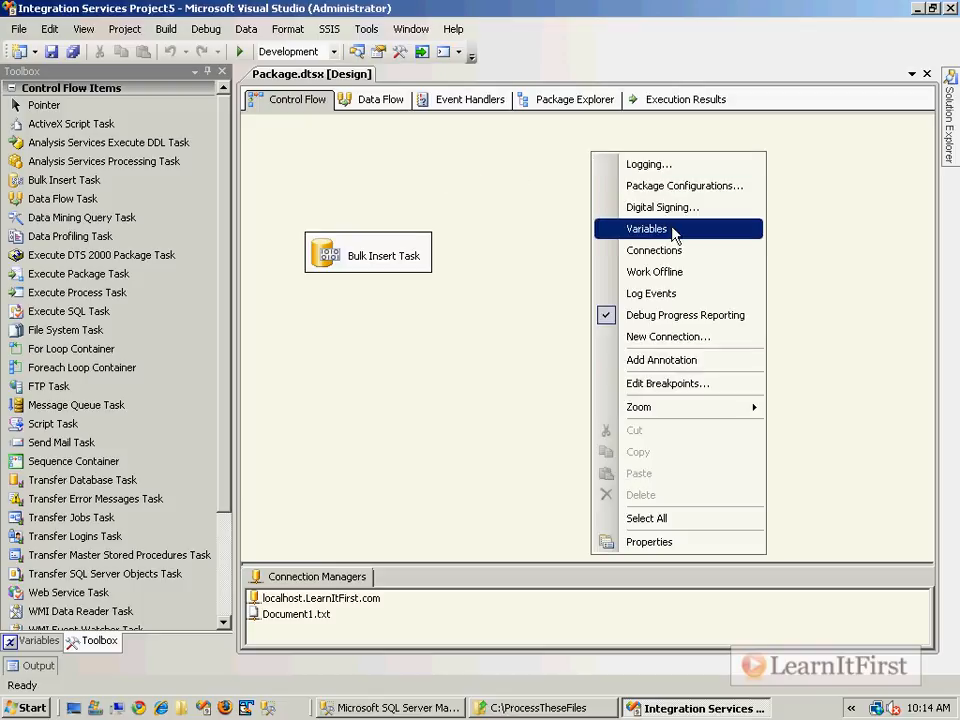
{"action": "left_click", "coordinate": [669, 227]}
{"action": "left_click", "coordinate": [14, 91]}
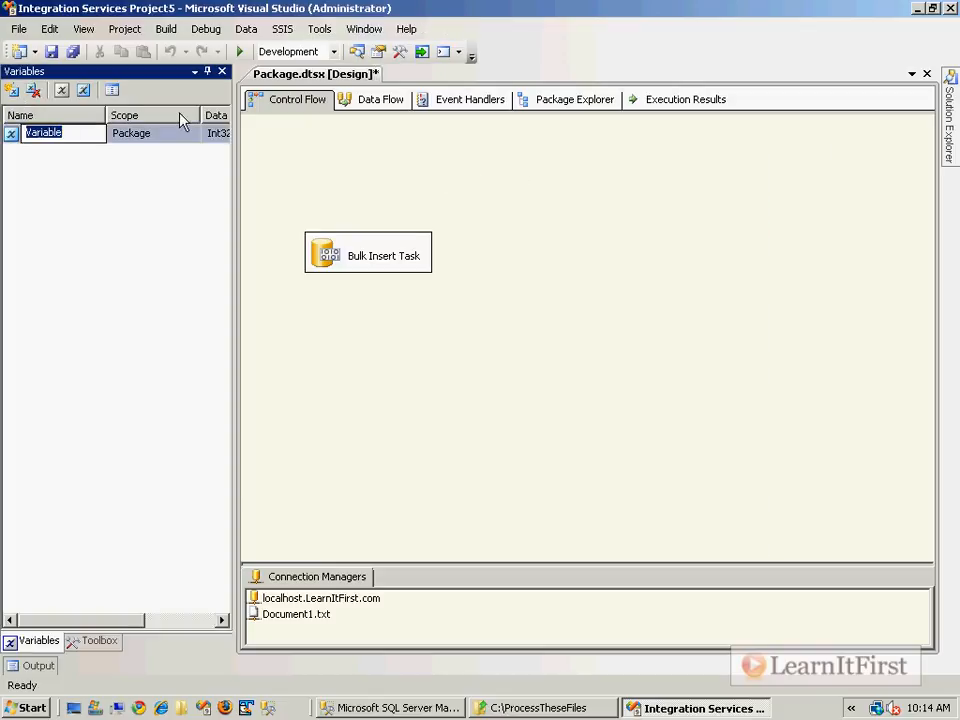
{"action": "type", "text": "PathToFiles"}
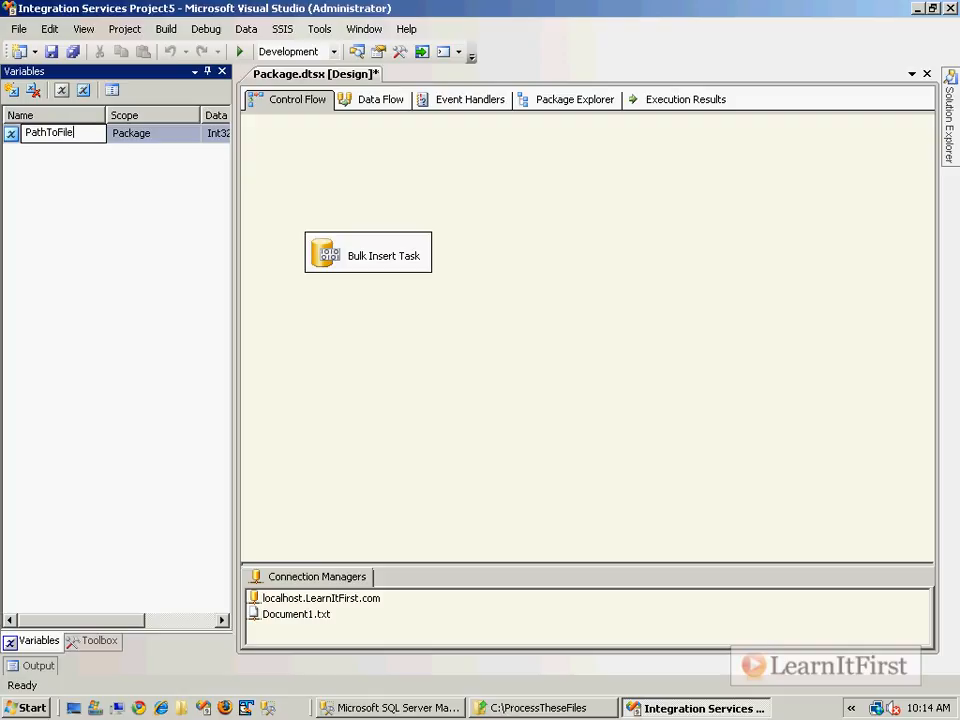
- Widen the variables list to show all columns and set the data type of PathToFiles to String
{"action": "left_click_drag", "start_coordinate": [236, 181], "coordinate": [504, 163]}
{"action": "left_click", "coordinate": [262, 133]}
{"action": "left_click", "coordinate": [272, 134]}
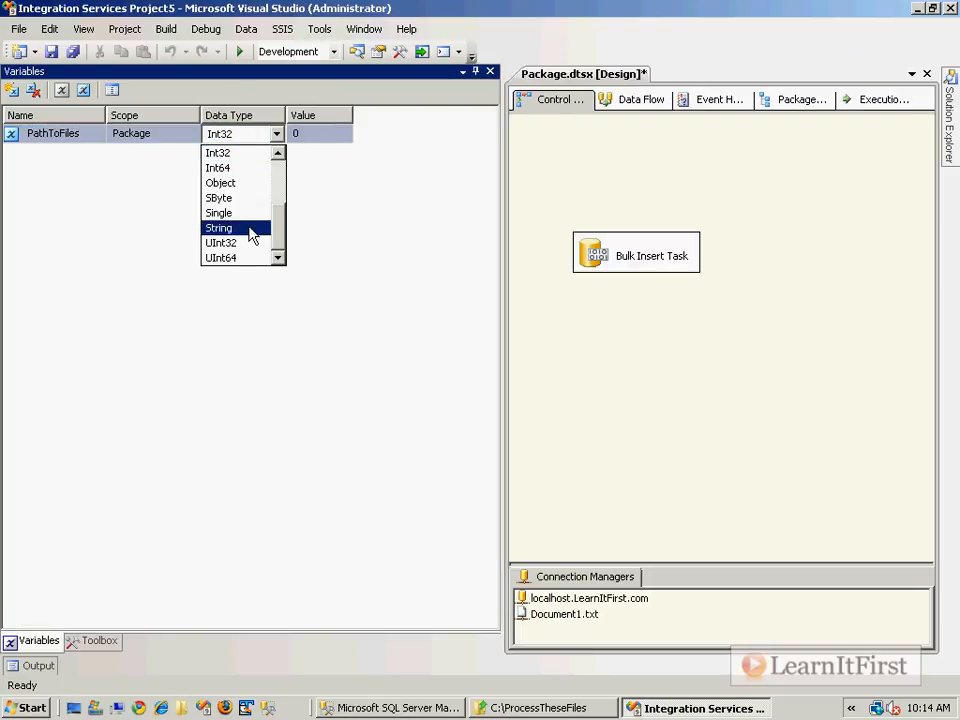
{"action": "left_click", "coordinate": [250, 226]}
- Set the value of the PathToFiles variable to c:\ProcessTheseFiles\
{"action": "left_click", "coordinate": [320, 134]}
{"action": "type", "text": "c:\\Pro"}
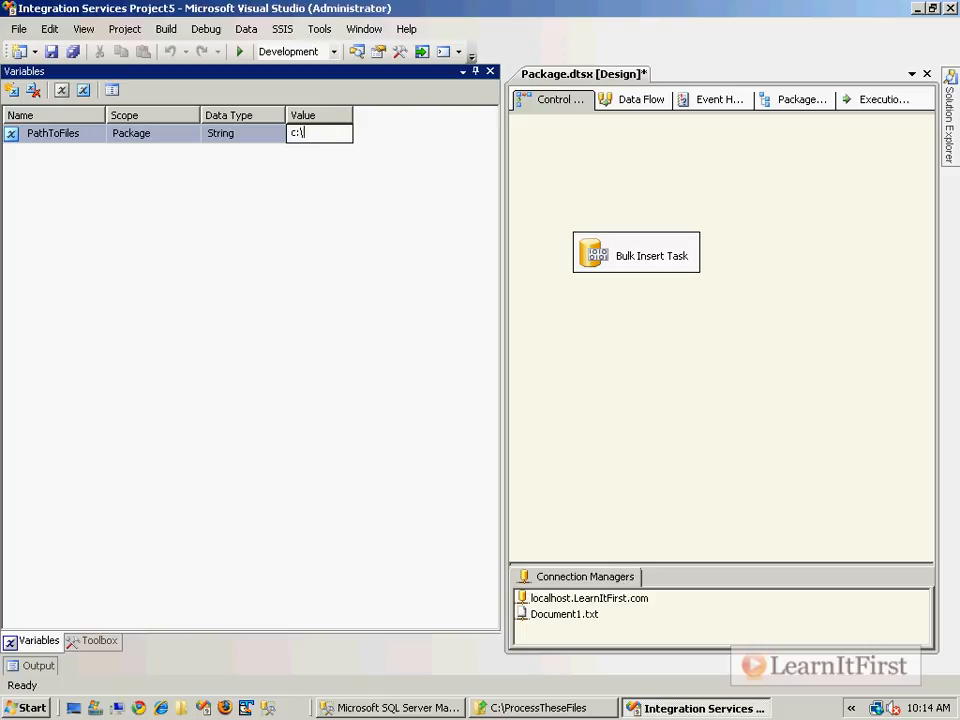
{"action": "key", "text": "BackSpace"}
{"action": "key", "text": "BackSpace"}
{"action": "key", "text": "BackSpace"}
{"action": "type", "text": "ProcessTheseFiles\\"}
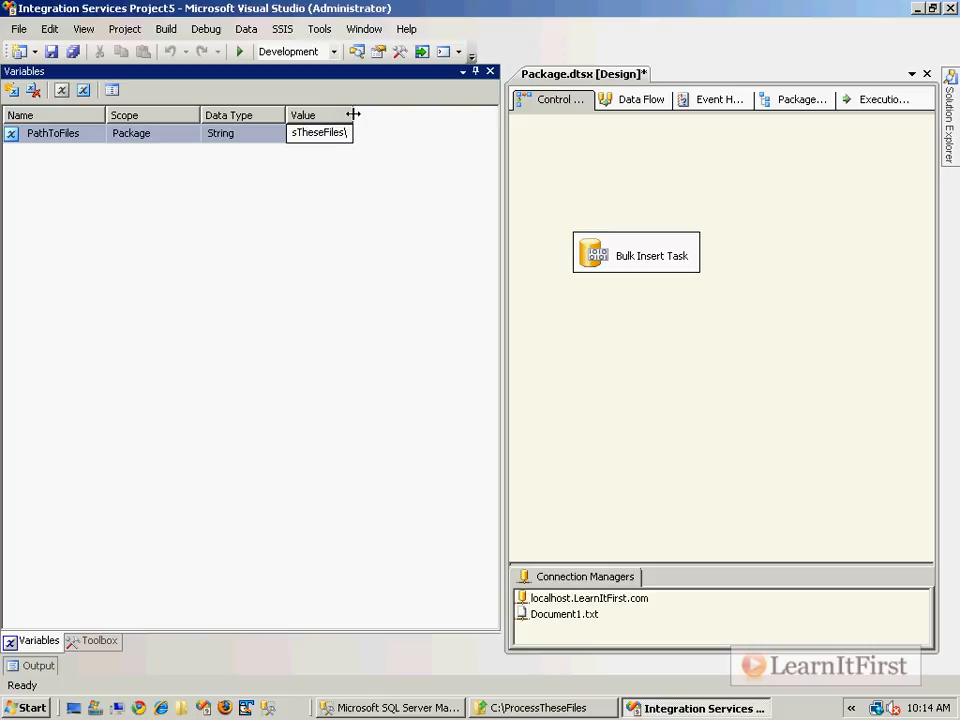
- Widen the Value column of the variables list to show the full path and save the package
{"action": "left_click_drag", "start_coordinate": [353, 115], "coordinate": [454, 115]}
{"action": "left_click", "coordinate": [588, 157]}
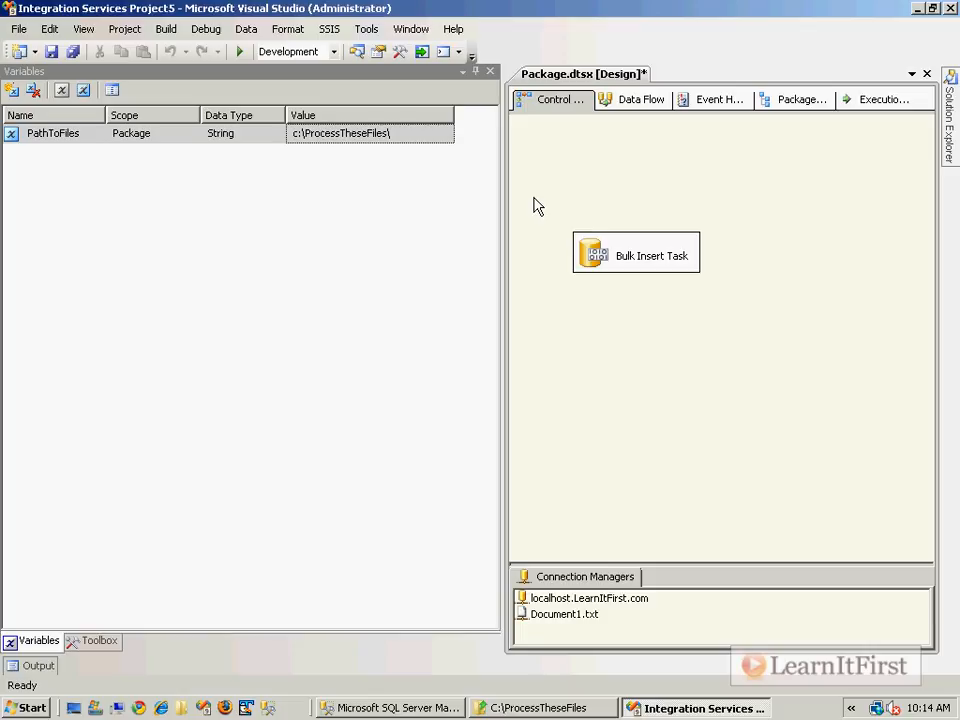
{"action": "key", "text": "ctrl+s"}
- Narrow the variables pane and show the properties of the Document1.txt connection manager
{"action": "left_click", "coordinate": [643, 261]}
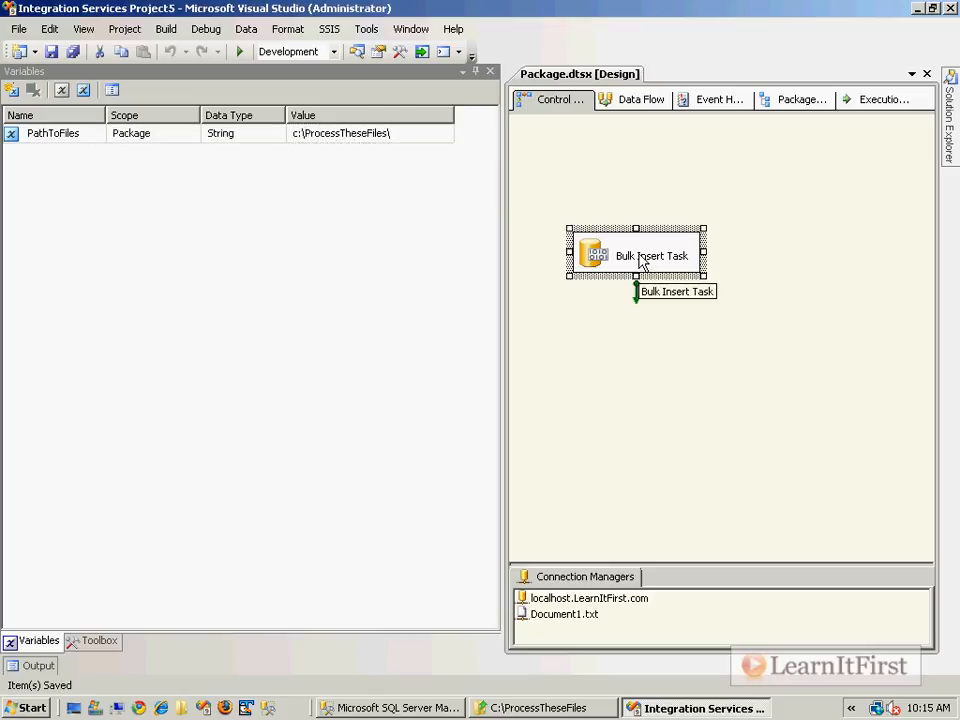
{"action": "left_click", "coordinate": [578, 614]}
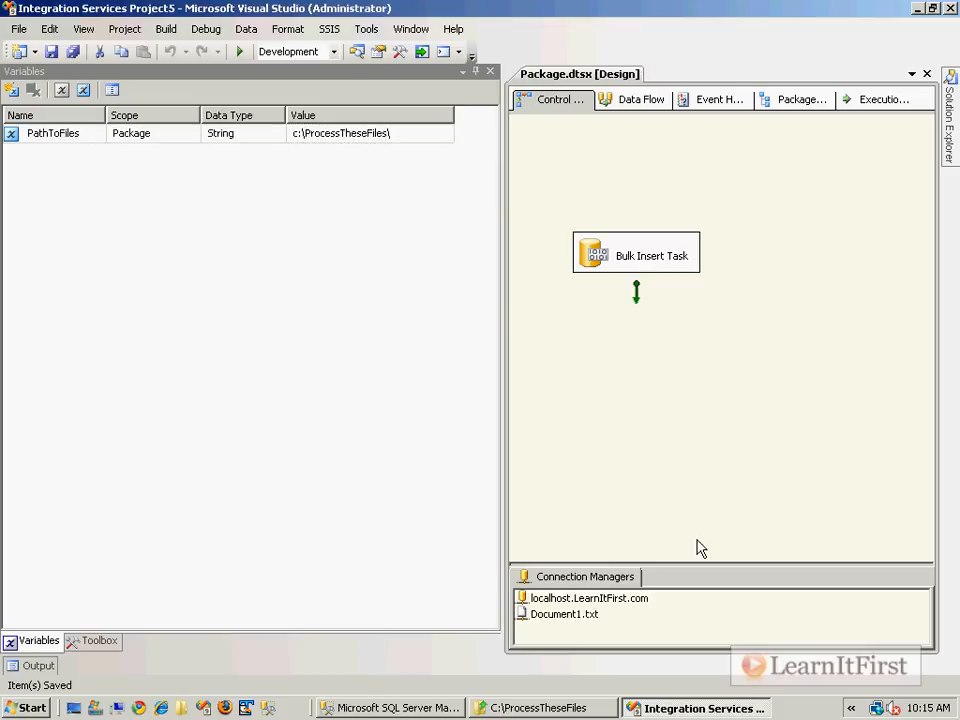
{"action": "key", "text": "F2"}
{"action": "left_click_drag", "start_coordinate": [502, 376], "coordinate": [180, 362]}
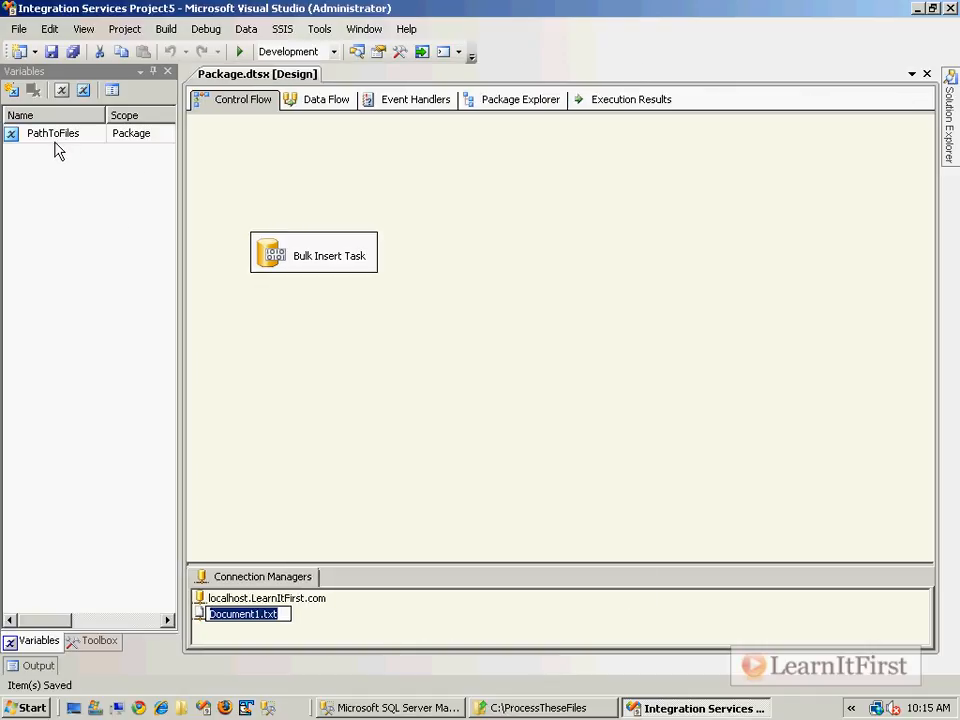
{"action": "left_click", "coordinate": [270, 616]}
{"action": "right_click", "coordinate": [268, 614]}
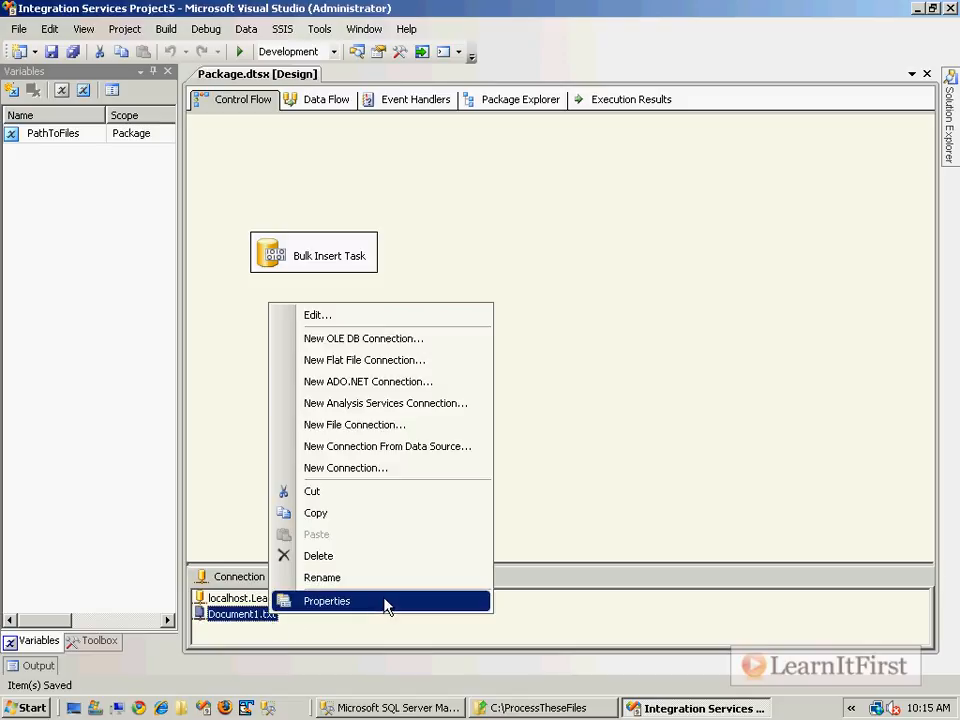
{"action": "left_click", "coordinate": [387, 604]}
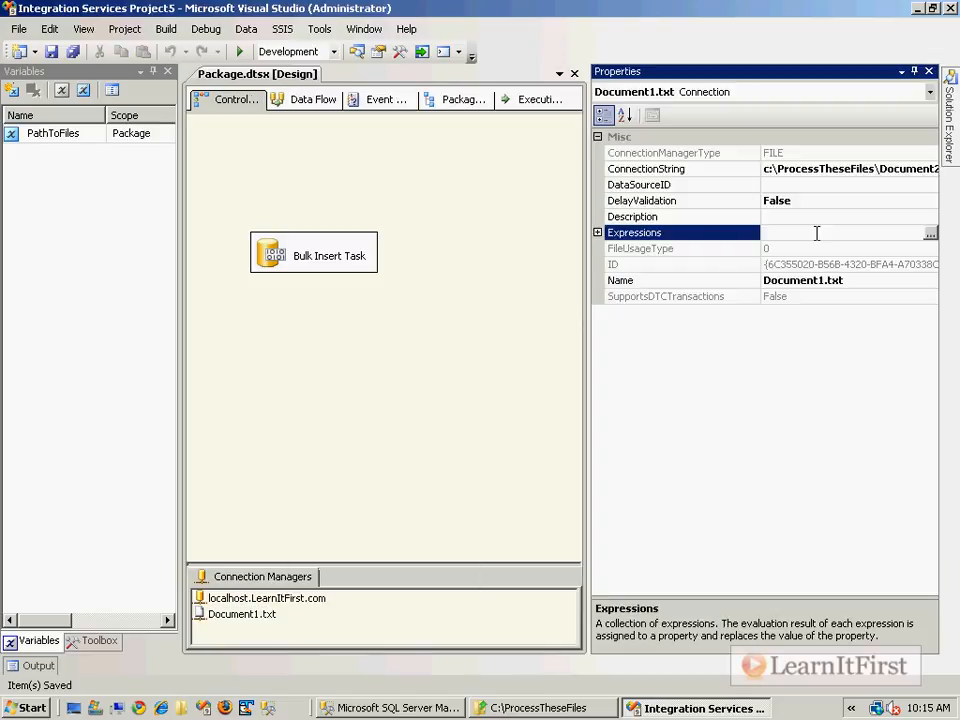
- Open the ConnectionString property expression of the Document1.txt connection in the Expression Builder
{"action": "left_click", "coordinate": [930, 240]}
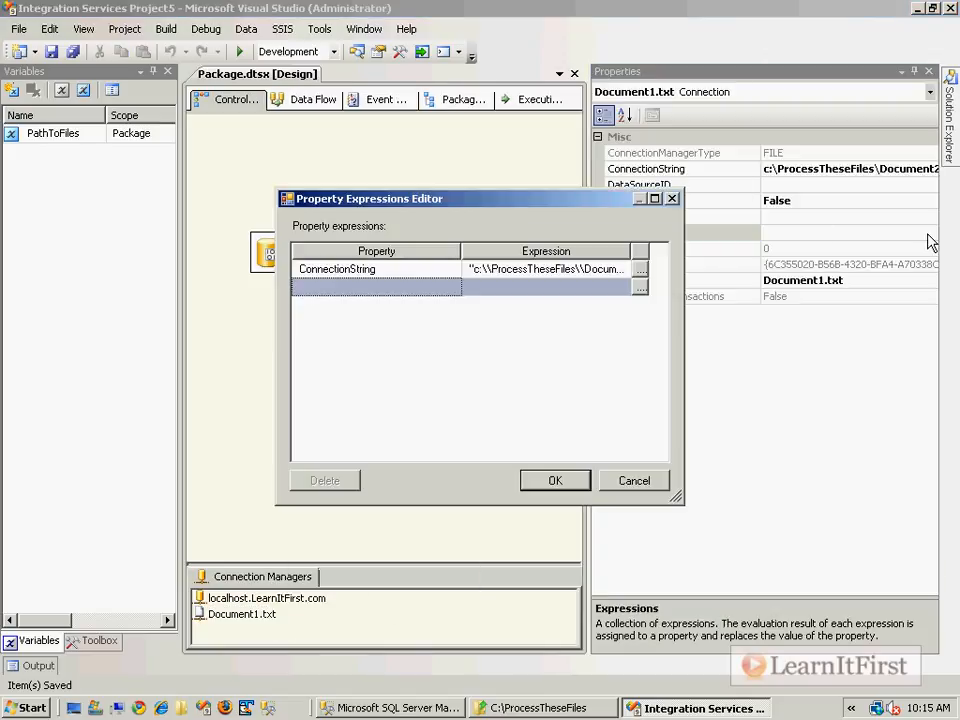
{"action": "left_click", "coordinate": [548, 268]}
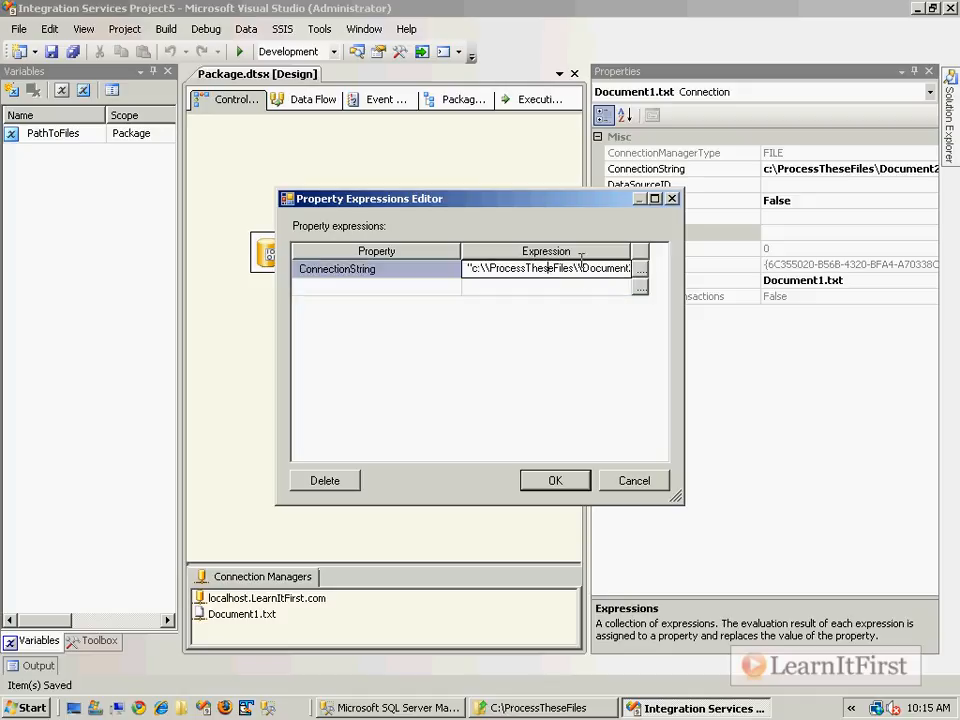
{"action": "left_click", "coordinate": [641, 269]}
{"action": "left_click_drag", "start_coordinate": [336, 386], "coordinate": [2, 374]}
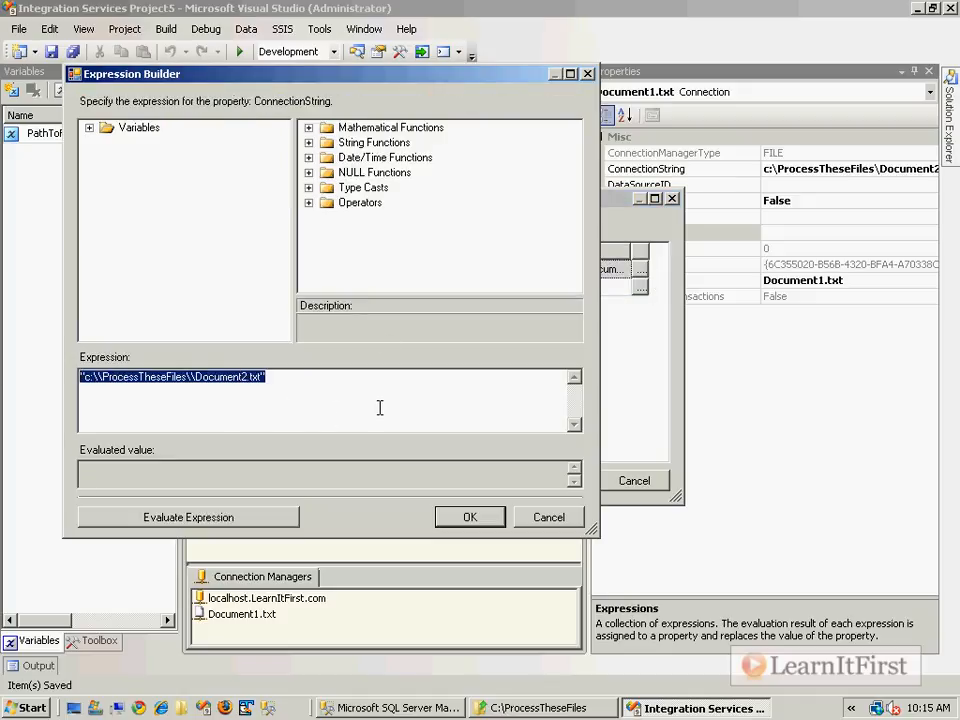
- Replace the ConnectionString expression with @[User::PathToFiles] + "Document3.txt", inserting the variable from the variables list, and evaluate it
{"action": "left_click", "coordinate": [90, 127]}
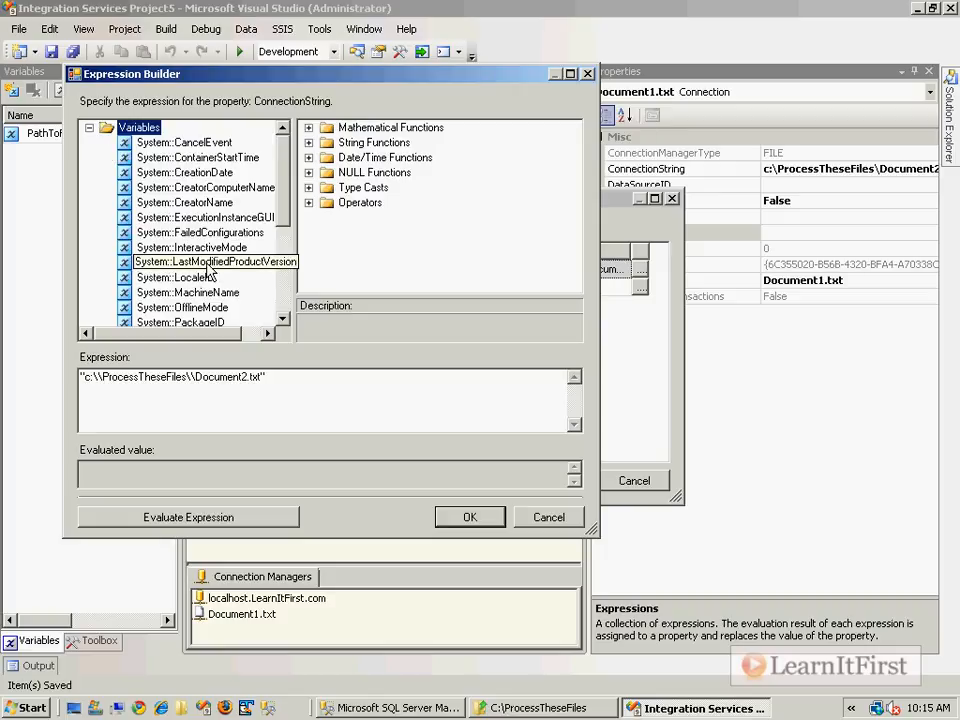
{"action": "scroll", "coordinate": [175, 255], "scroll_direction": "down", "scroll_amount": 4}
{"action": "left_click", "coordinate": [208, 188]}
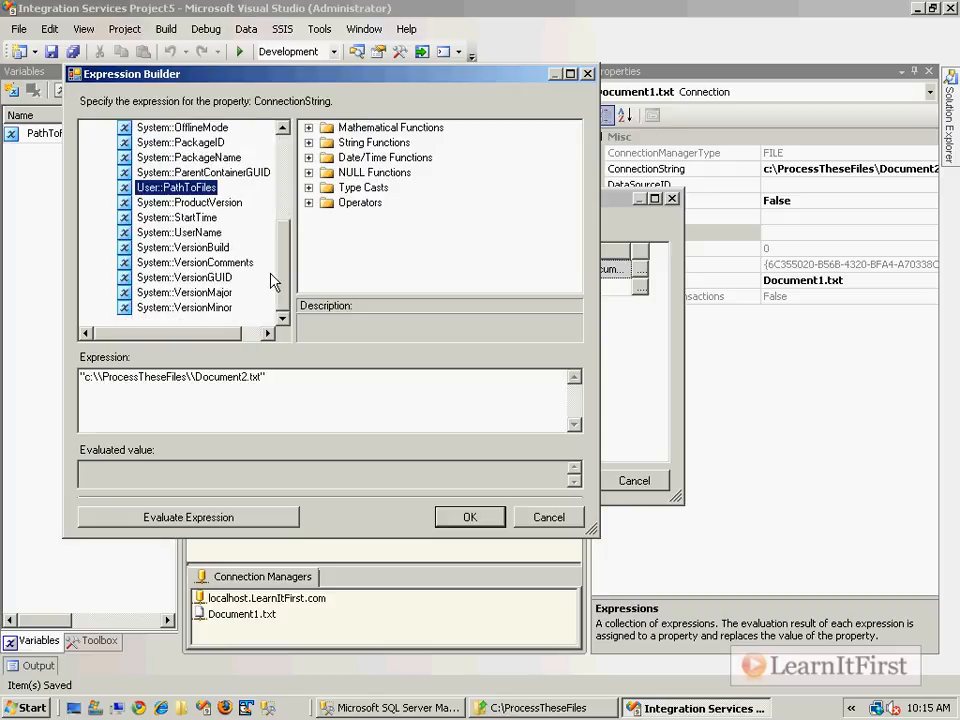
{"action": "left_click", "coordinate": [308, 376]}
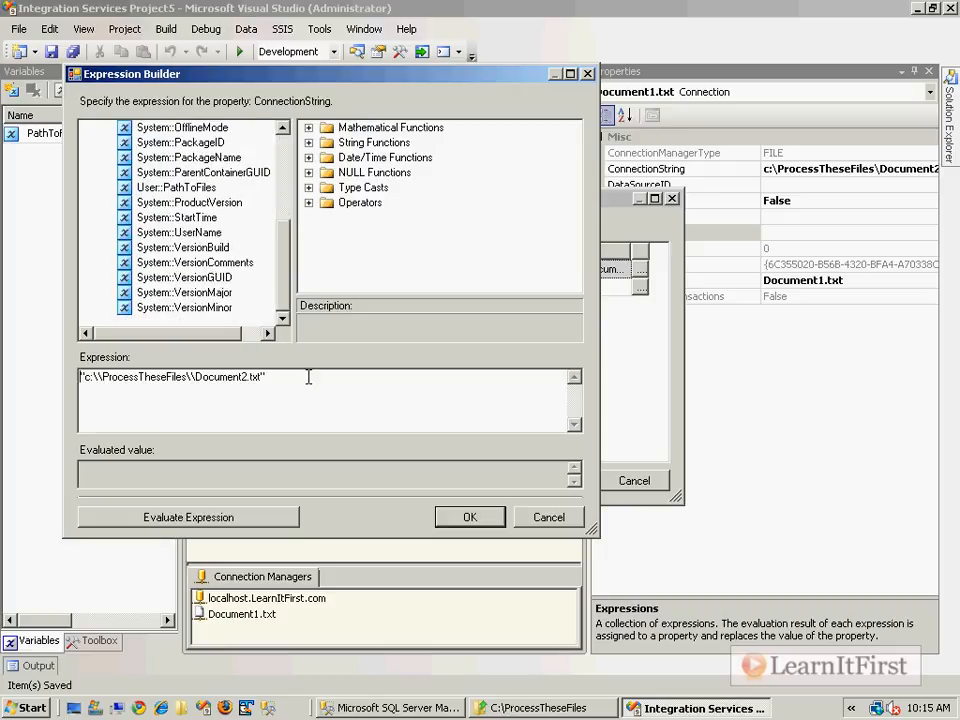
{"action": "key", "text": "ctrl+a"}
{"action": "key", "text": "Delete"}
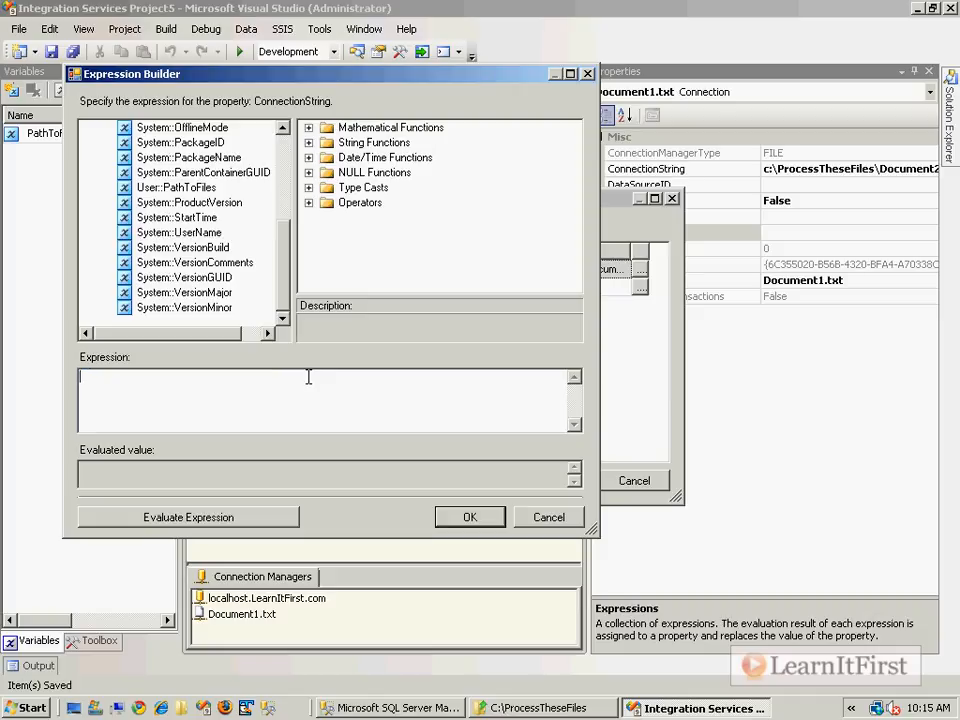
{"action": "left_click", "coordinate": [200, 188]}
{"action": "left_click_drag", "start_coordinate": [200, 188], "coordinate": [90, 400]}
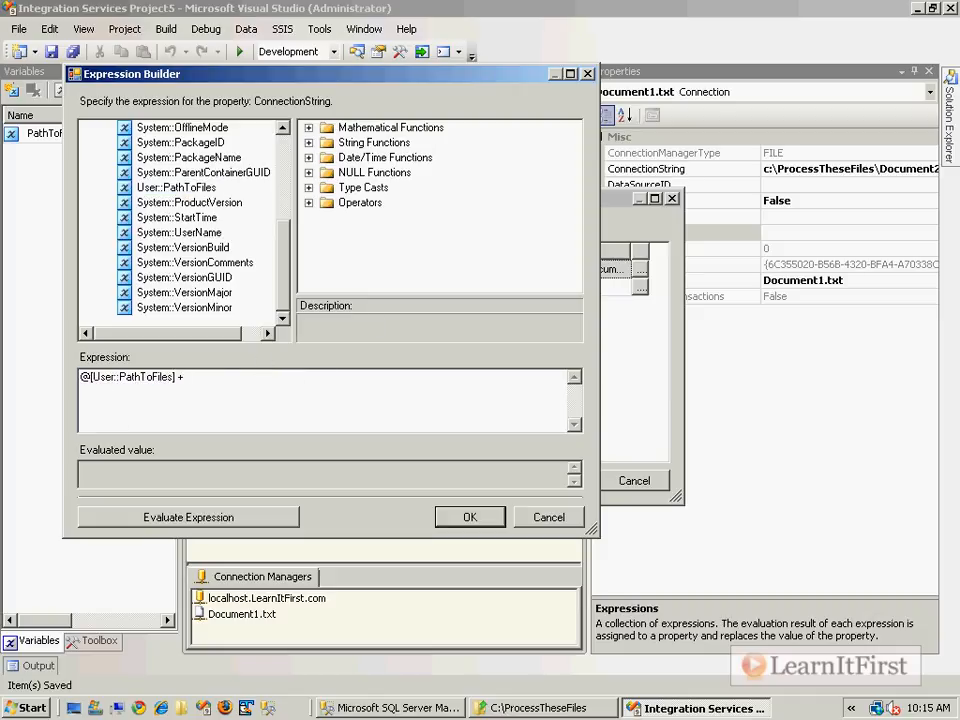
{"action": "type", "text": "+ \"Document3.txt"}
{"action": "left_click", "coordinate": [286, 520]}
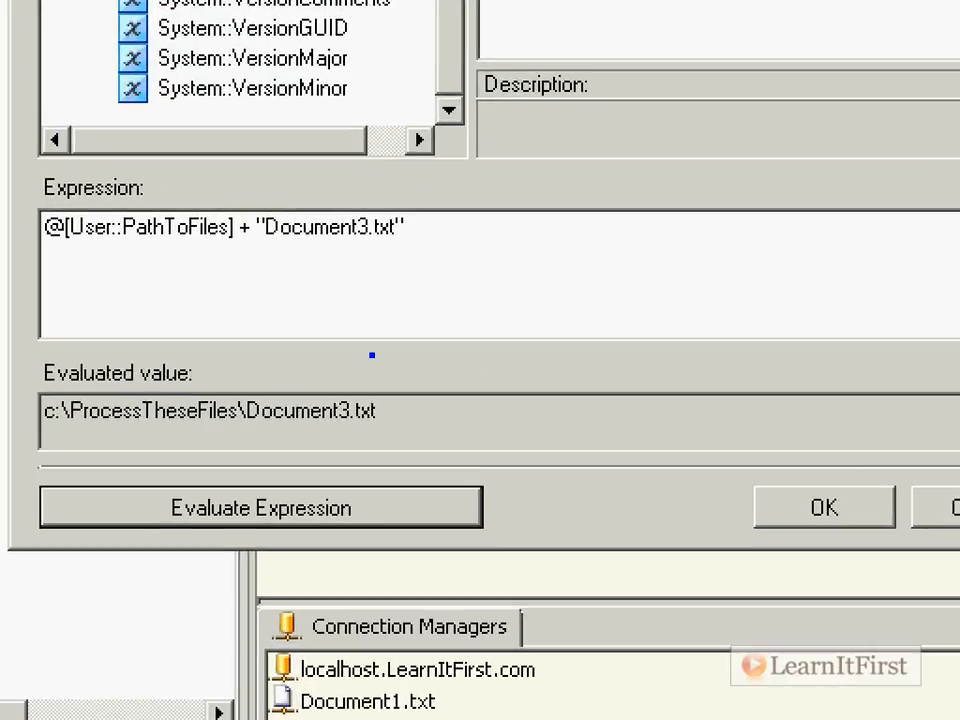
{"action": "mouse_move", "coordinate": [19, 383]}
{"action": "left_mouse_down"}
{"action": "mouse_move", "coordinate": [261, 432]}
{"action": "mouse_move", "coordinate": [249, 429]}
{"action": "left_mouse_up"}
{"action": "mouse_move", "coordinate": [167, 365]}
{"action": "left_mouse_down"}
{"action": "mouse_move", "coordinate": [222, 298]}
{"action": "mouse_move", "coordinate": [213, 217]}
{"action": "left_mouse_up"}
{"action": "key", "text": "ctrl+z"}
{"action": "mouse_move", "coordinate": [171, 377]}
{"action": "left_mouse_down"}
{"action": "mouse_move", "coordinate": [208, 316]}
{"action": "mouse_move", "coordinate": [176, 234]}
{"action": "left_mouse_up"}
{"action": "key", "text": "ctrl+z"}
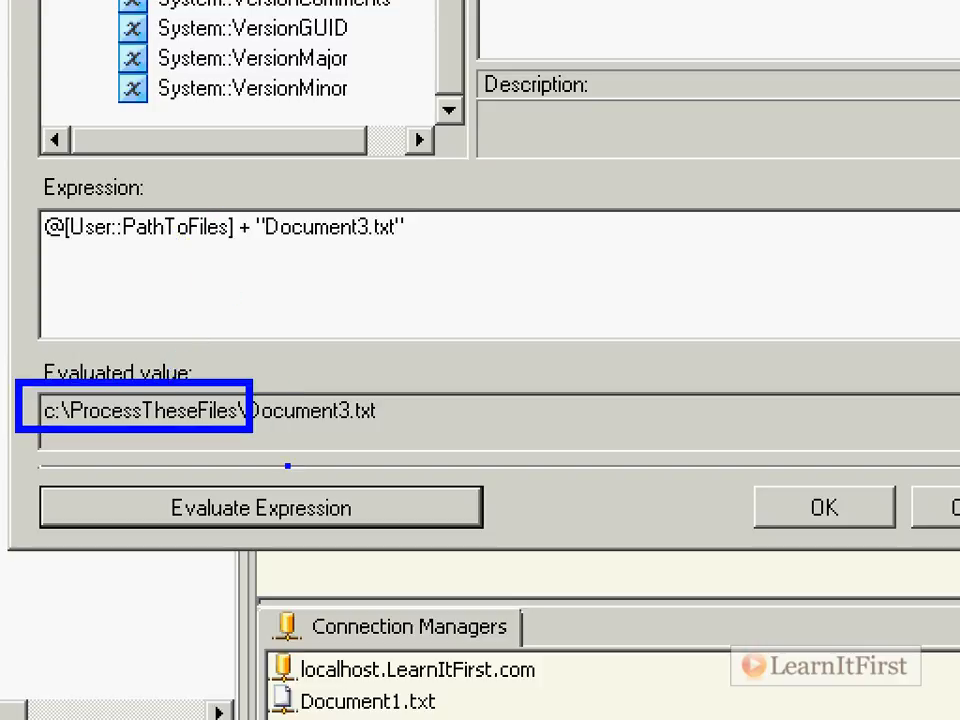
{"action": "key", "text": "ctrl+z"}
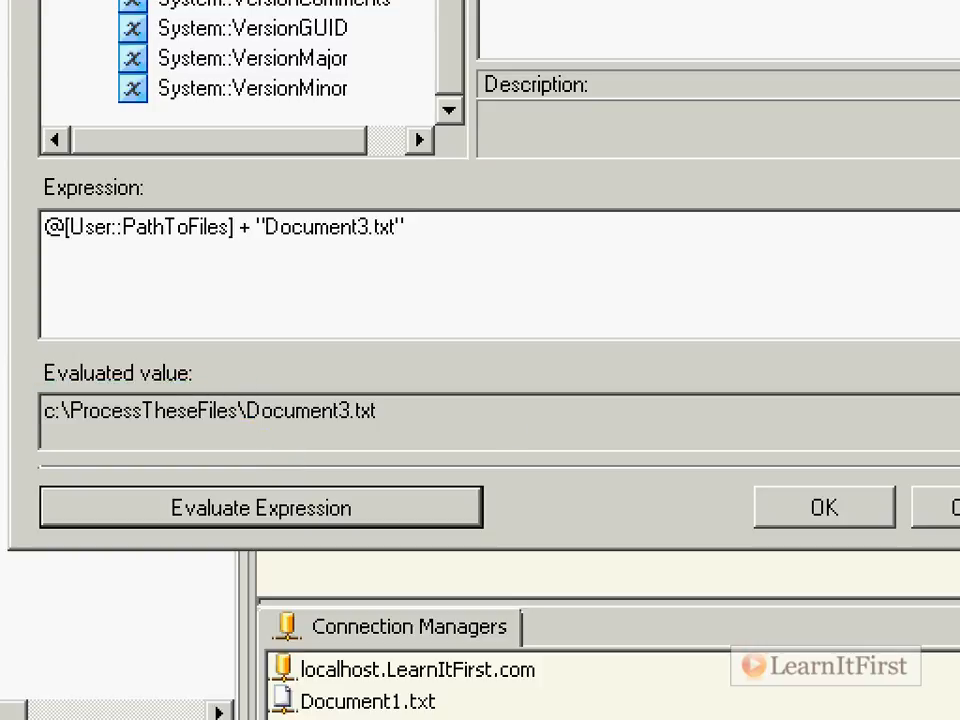
{"action": "left_click_drag", "start_coordinate": [16, 387], "coordinate": [430, 436]}
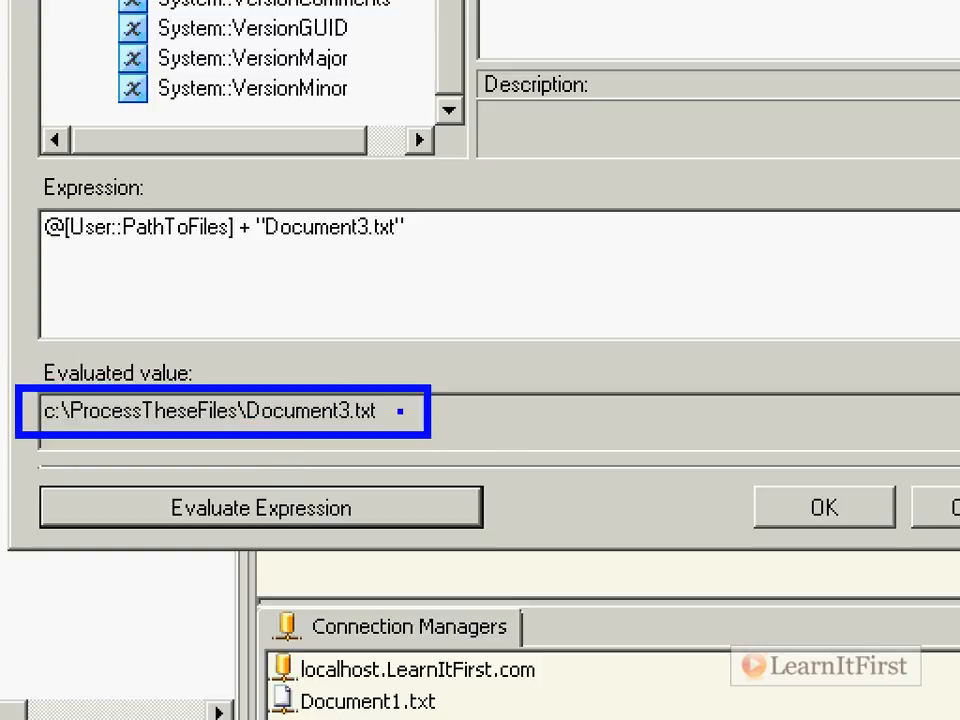
{"action": "key", "text": "Escape"}
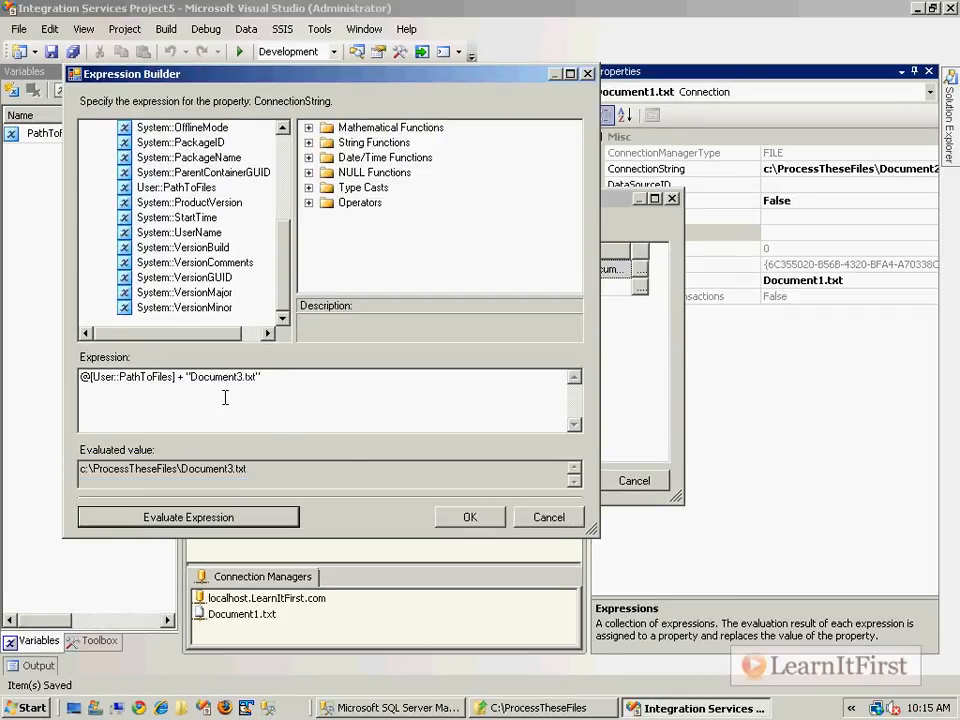
- Accept the new ConnectionString expression, close the property expressions editor and run the package in debug mode
{"action": "left_click", "coordinate": [489, 526]}
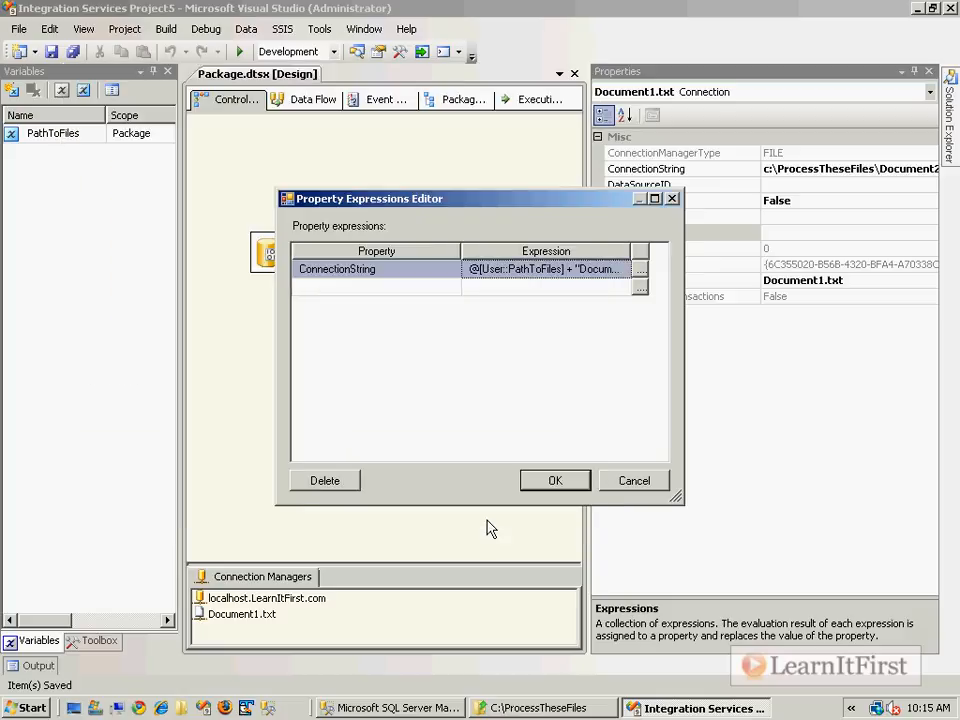
{"action": "left_click", "coordinate": [548, 485]}
{"action": "key", "text": "F5"}
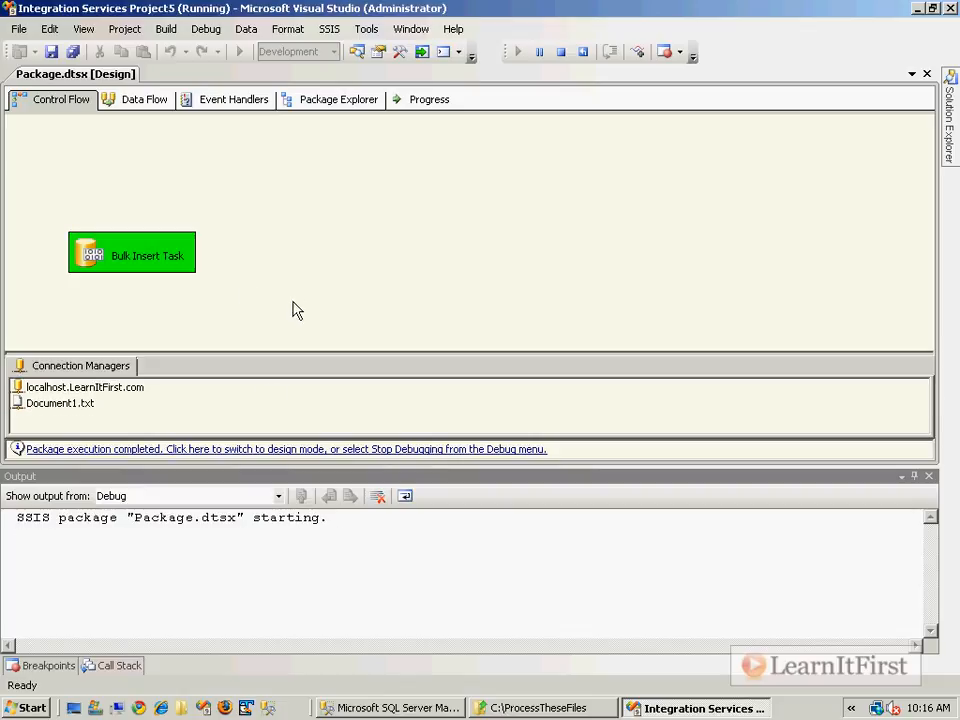
- Switch to SQL Server Management Studio and run only the SELECT * FROM ProcessedData query
{"action": "left_click", "coordinate": [423, 704]}
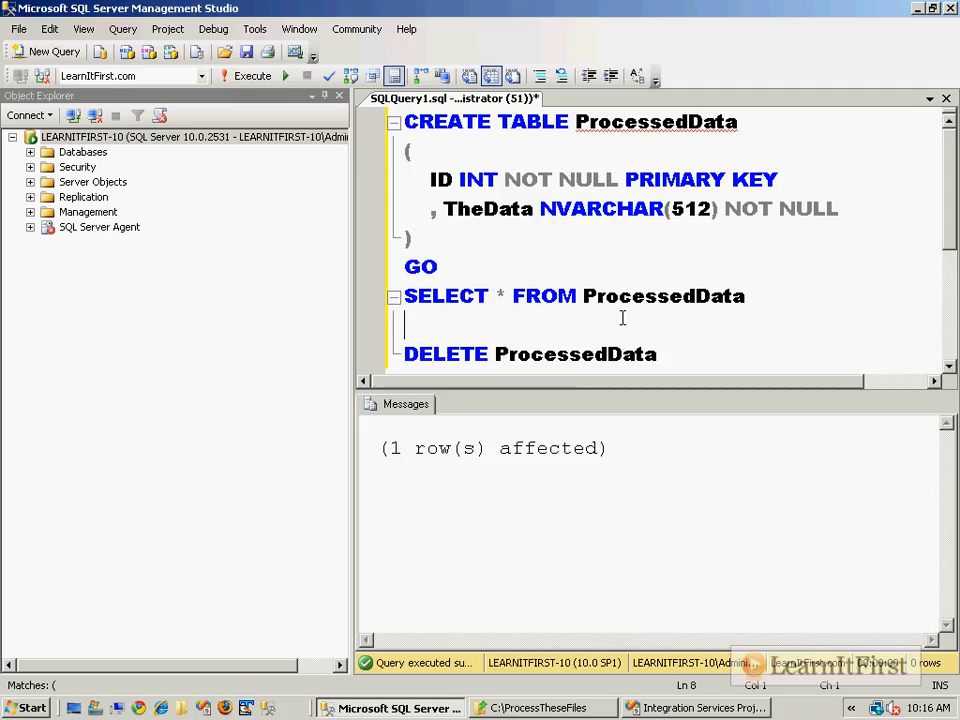
{"action": "left_click", "coordinate": [761, 298]}
{"action": "key", "text": "shift+Up"}
{"action": "key", "text": "F5"}
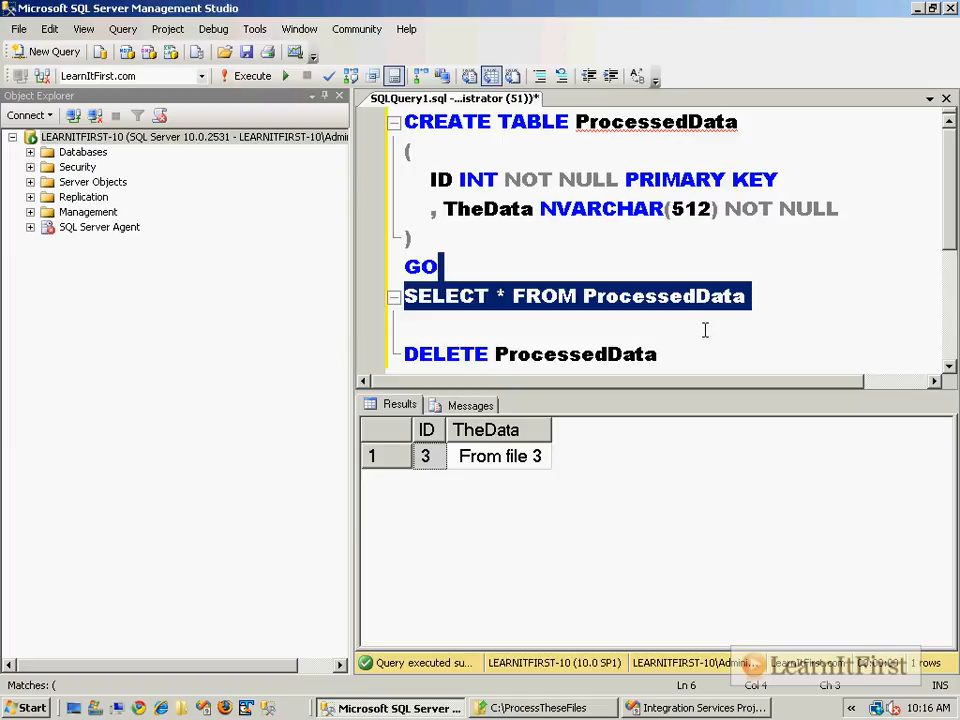
- Run only the DELETE ProcessedData statement to empty the table
{"action": "left_click_drag", "start_coordinate": [683, 347], "coordinate": [690, 326]}
{"action": "key", "text": "F5"}
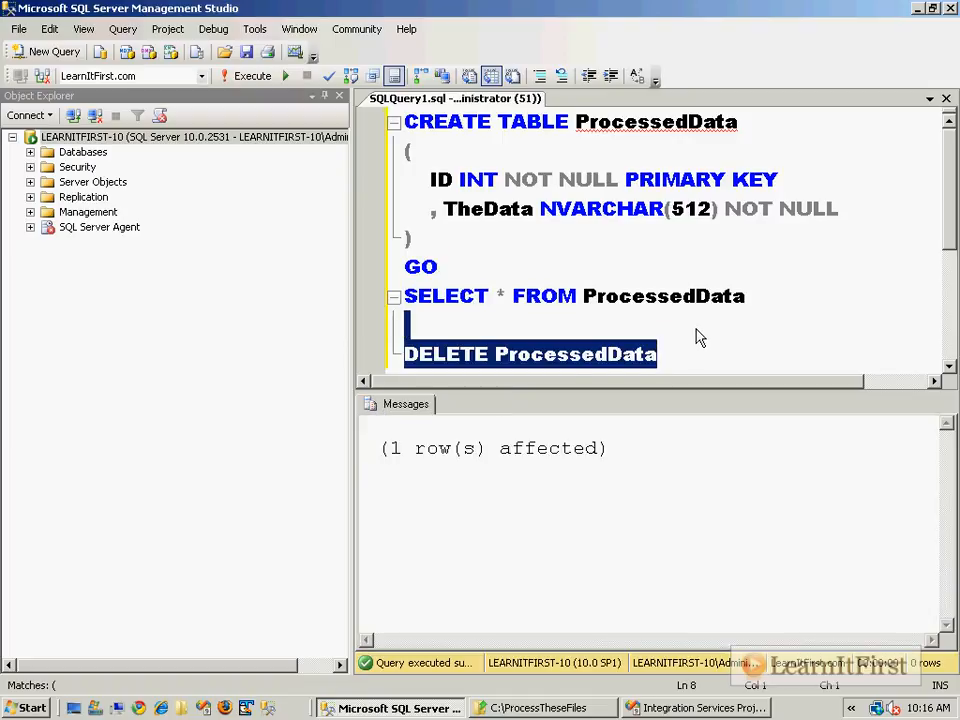
{"action": "left_click", "coordinate": [697, 336]}
- Switch to the file explorer, go up to the C: drive and rename the ProcessTheseFiles folder to NewName
{"action": "left_click", "coordinate": [576, 709]}
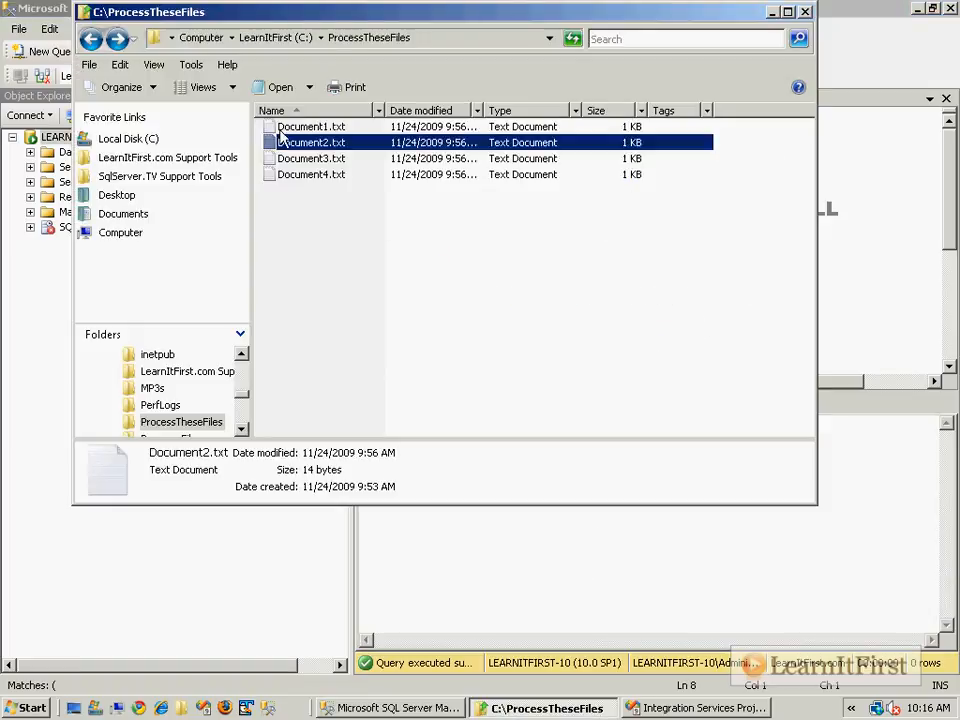
{"action": "left_click", "coordinate": [270, 38]}
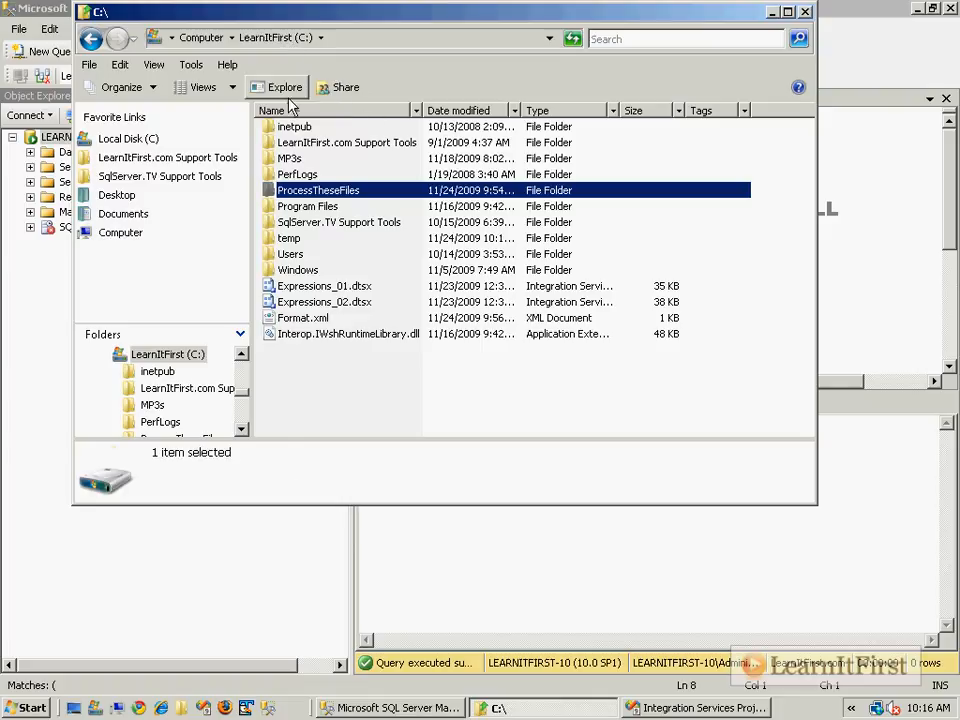
{"action": "left_click", "coordinate": [320, 191]}
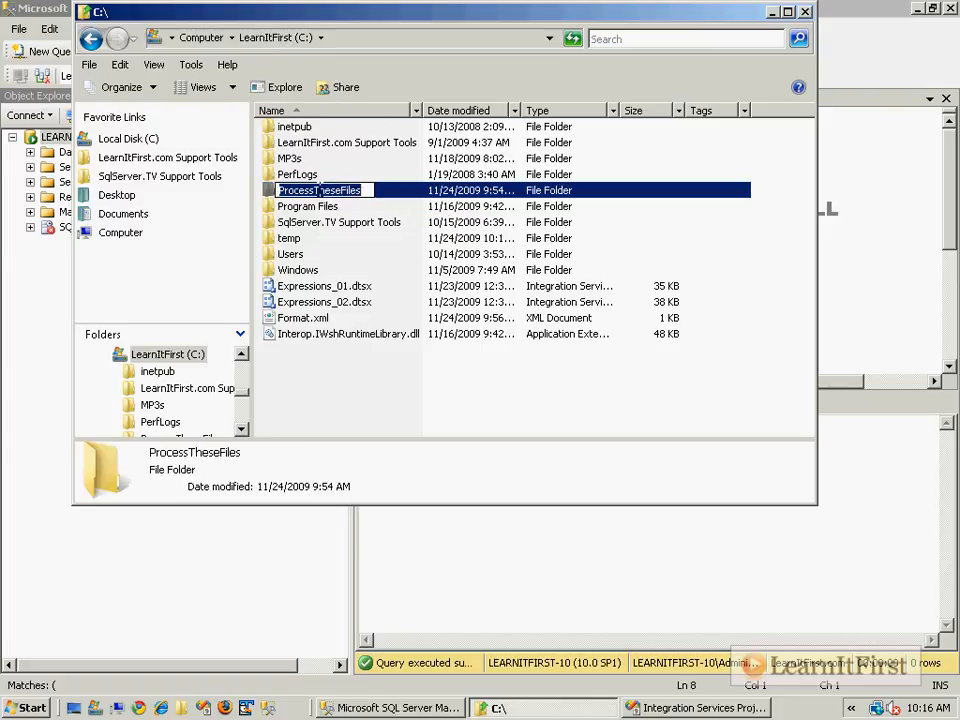
{"action": "type", "text": "NewName"}
{"action": "key", "text": "Return"}
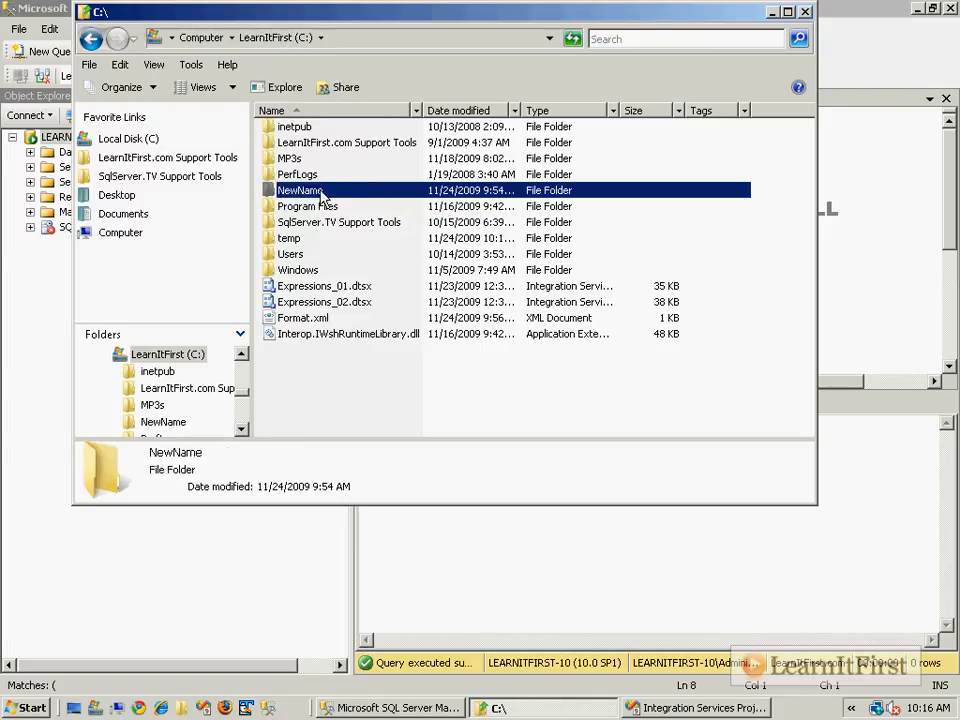
- Return to Visual Studio, run the package again and read the full output message of the Bulk Insert Task
{"action": "left_click", "coordinate": [640, 706]}
{"action": "key", "text": "F5"}
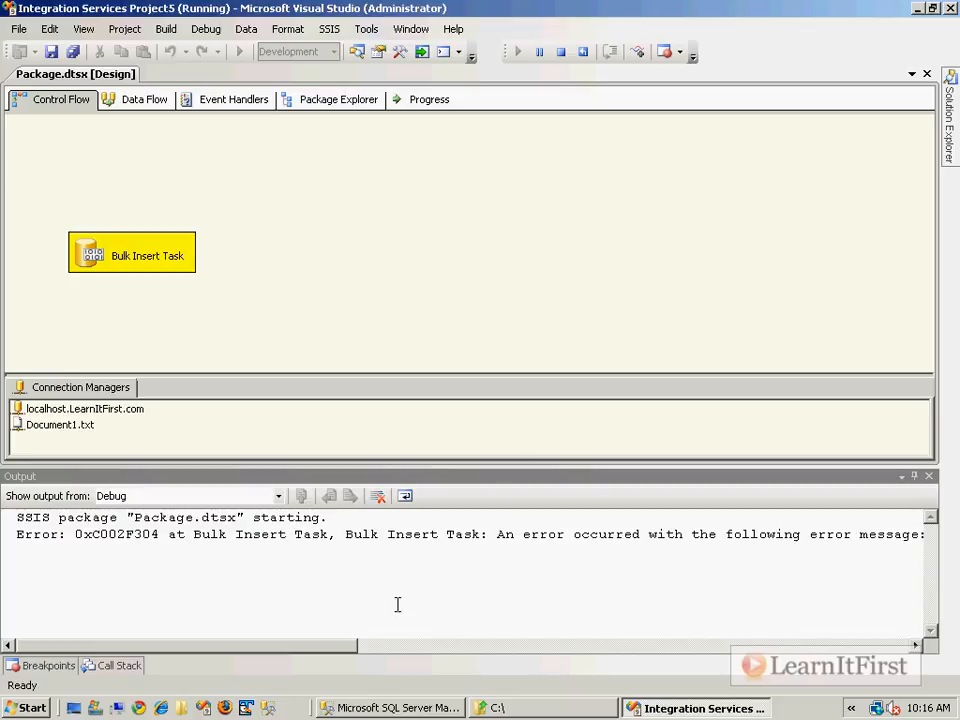
{"action": "left_click_drag", "start_coordinate": [300, 652], "coordinate": [557, 671]}
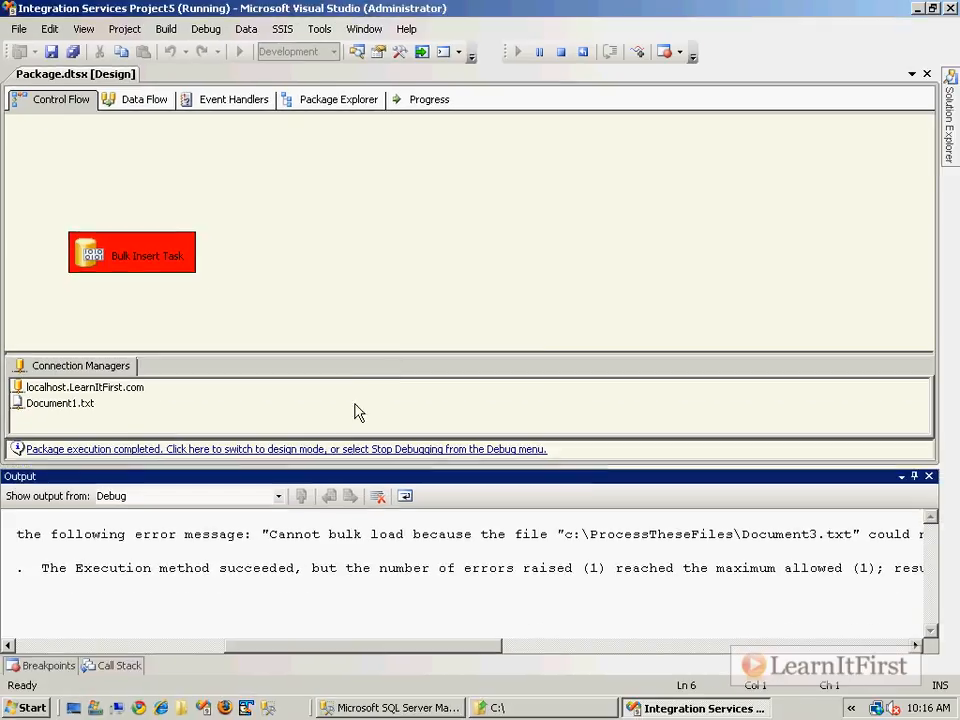
- Leave the package run, widen the variables pane and set the value of the PathToFiles variable to c:\NewName\
{"action": "left_click", "coordinate": [33, 178]}
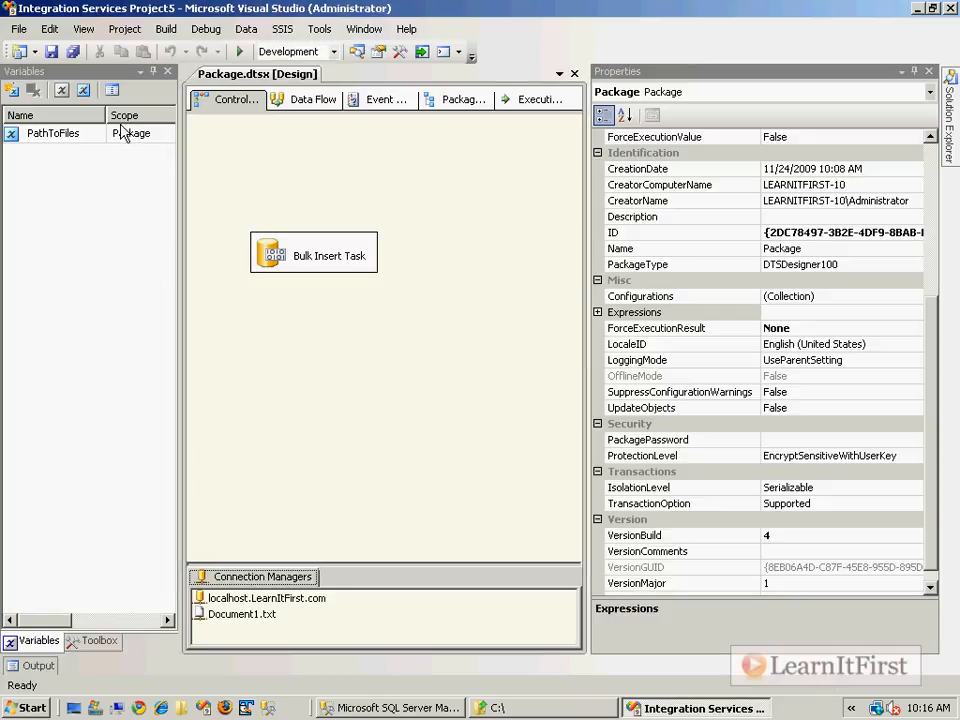
{"action": "left_click", "coordinate": [86, 133]}
{"action": "left_click_drag", "start_coordinate": [181, 165], "coordinate": [445, 161]}
{"action": "left_click", "coordinate": [310, 134]}
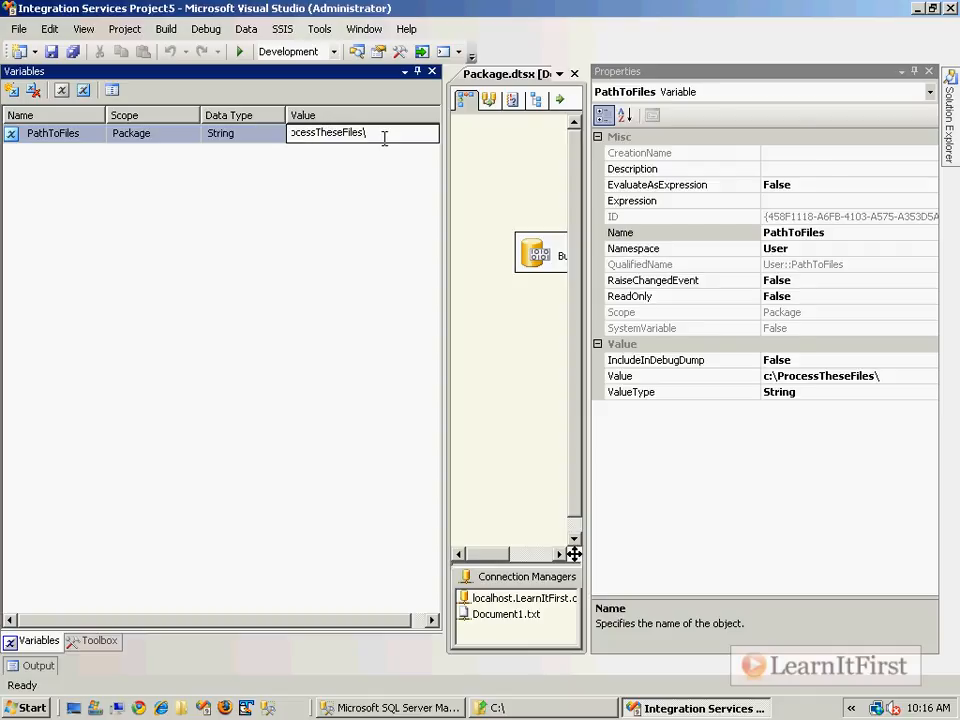
{"action": "left_click_drag", "start_coordinate": [384, 138], "coordinate": [208, 138]}
{"action": "type", "text": "c:\\NewName\\"}
{"action": "left_click", "coordinate": [516, 174]}
- Close the Variables and Properties windows and run the package with the changed folder path
{"action": "left_click", "coordinate": [432, 72]}
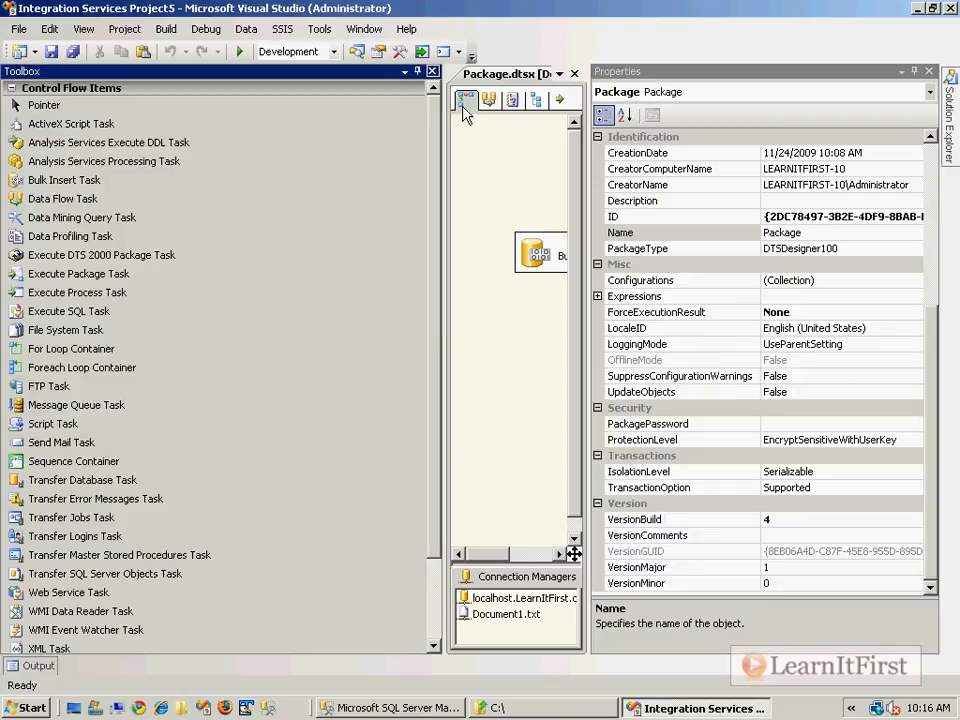
{"action": "left_click", "coordinate": [477, 302]}
{"action": "left_click", "coordinate": [930, 71]}
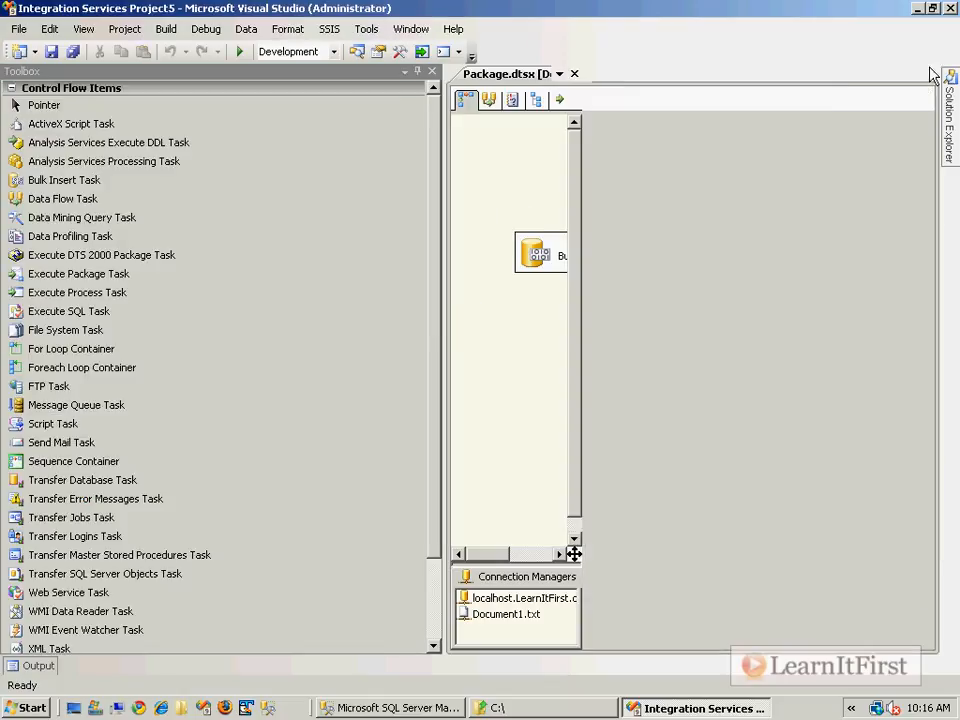
{"action": "key", "text": "F5"}
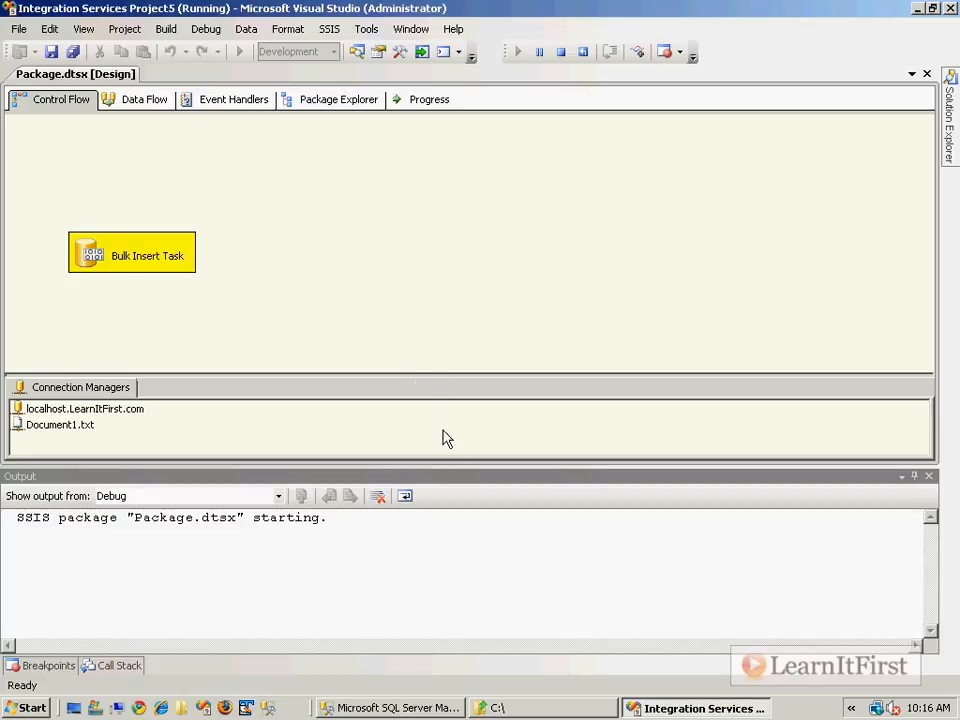
- Leave the package run, switch to SQL Server Management Studio and run SELECT * FROM ProcessedData to check the loaded rows
{"action": "left_click", "coordinate": [377, 449]}
{"action": "left_click", "coordinate": [413, 709]}
{"action": "left_click", "coordinate": [808, 283]}
{"action": "key", "text": "shift+Up"}
{"action": "key", "text": "F5"}
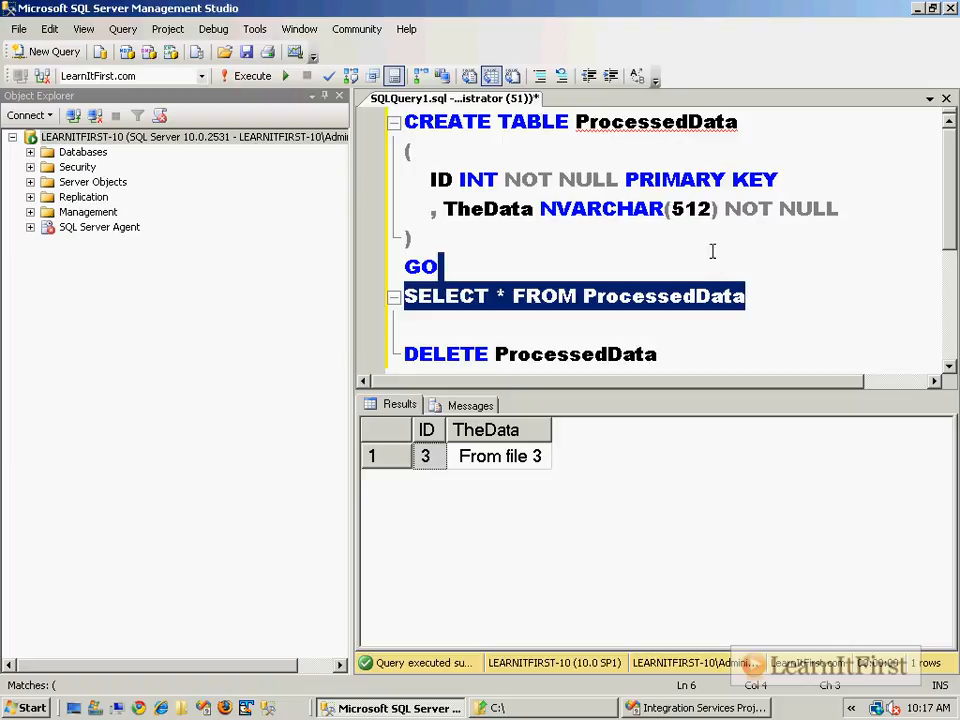
{"action": "left_click", "coordinate": [722, 280]}
- Return to Visual Studio and narrow the Toolbox to give the control flow canvas more room
{"action": "left_click", "coordinate": [697, 708]}
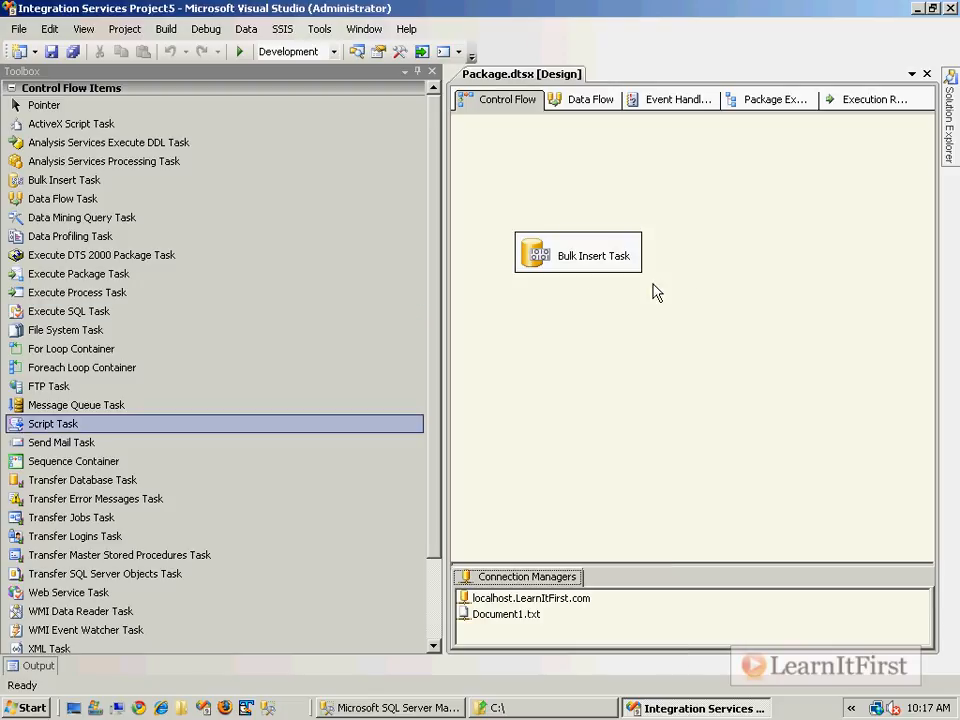
{"action": "left_click", "coordinate": [590, 256]}
{"action": "left_click", "coordinate": [624, 471]}
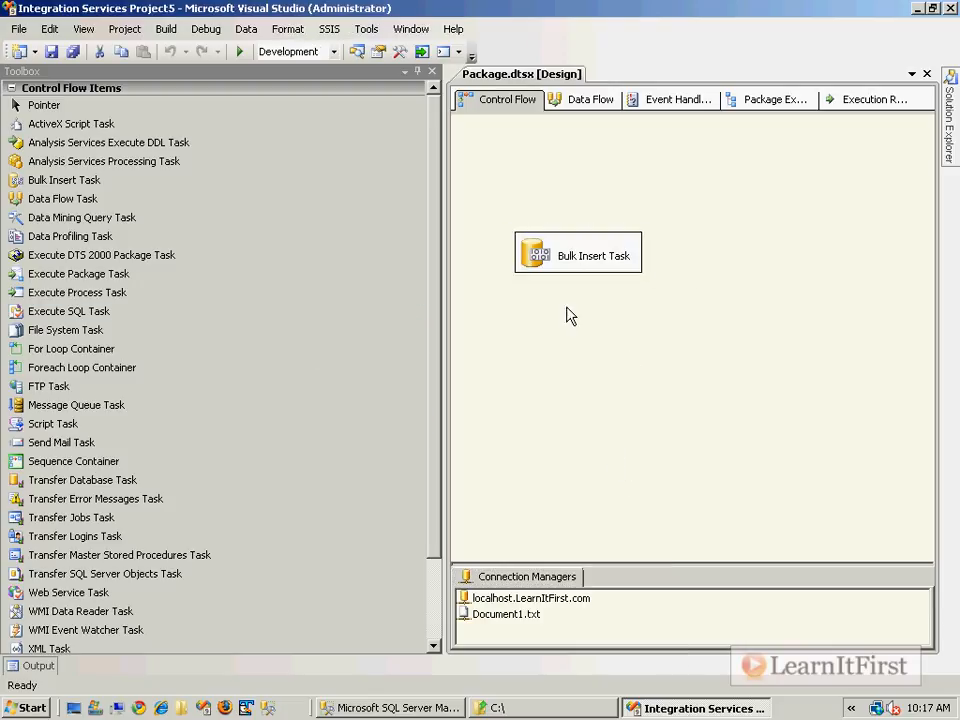
{"action": "left_click", "coordinate": [525, 625]}
{"action": "left_click", "coordinate": [540, 628]}
{"action": "left_click", "coordinate": [574, 628]}
{"action": "left_click", "coordinate": [533, 616]}
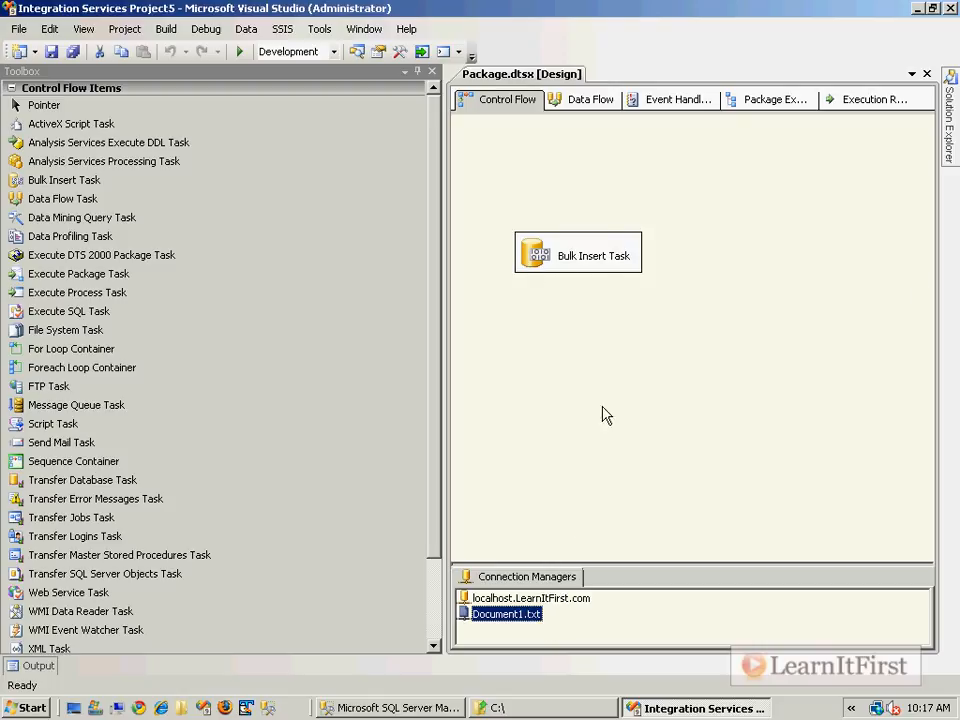
{"action": "left_click", "coordinate": [634, 514]}
{"action": "left_click_drag", "start_coordinate": [445, 99], "coordinate": [250, 99]}
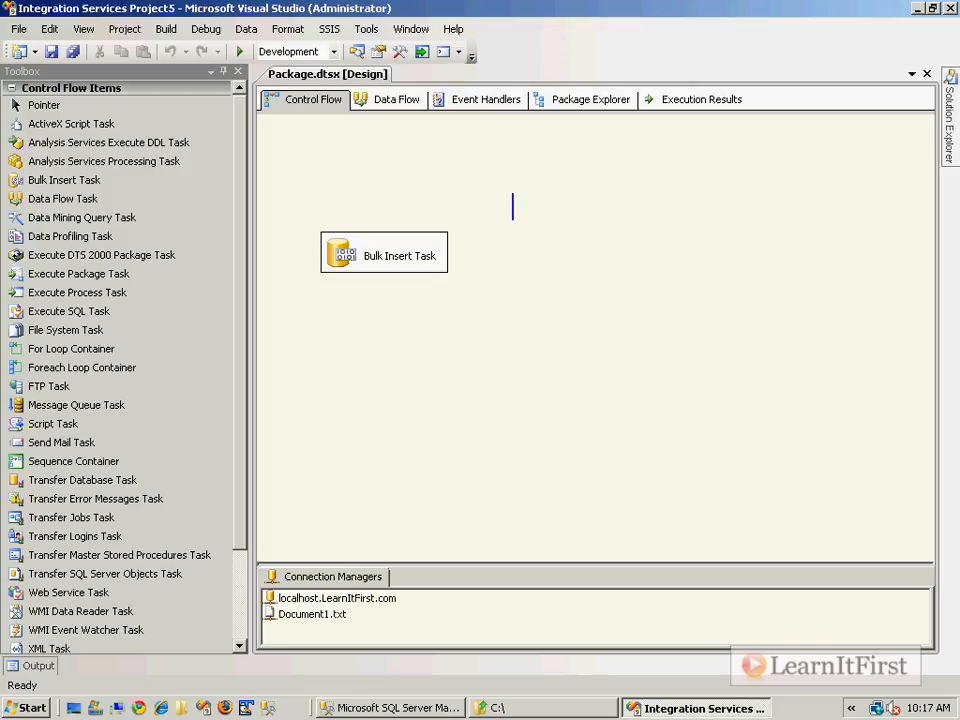
{"action": "type", "text": "To change des"}
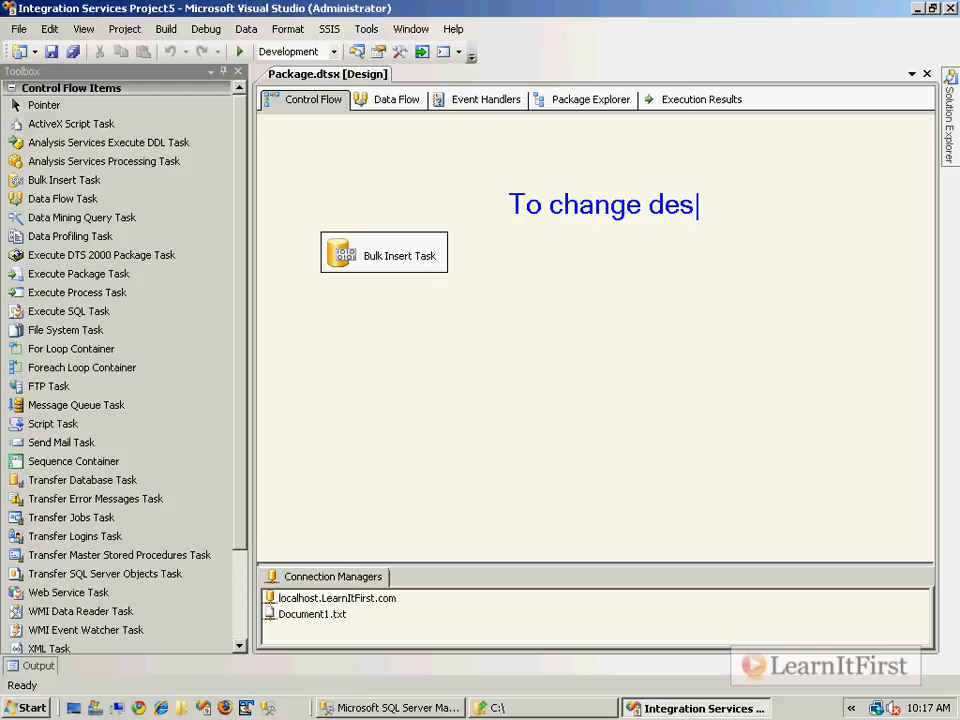
{"action": "type", "text": "tination table in a"}
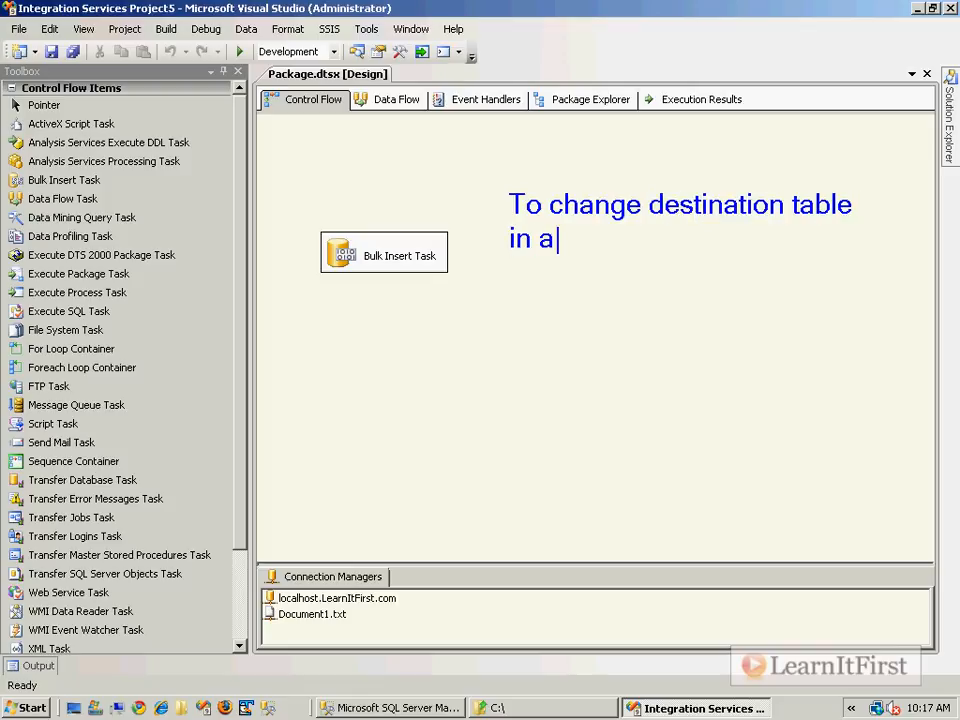
{"action": "type", "text": "n expression"}
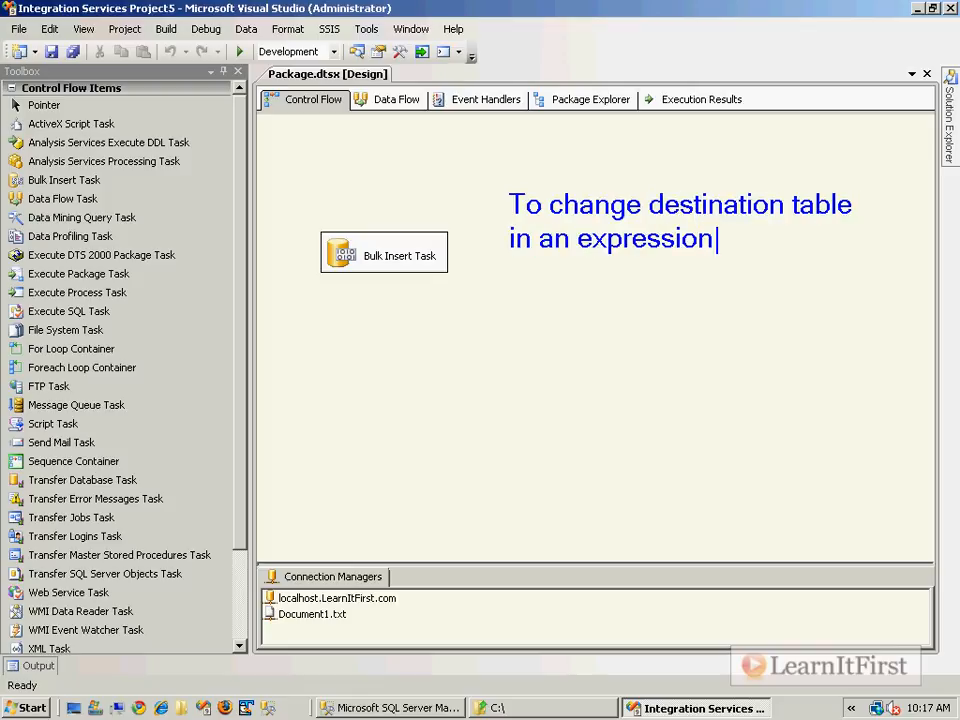
{"action": "type", "text": ", do you change"}
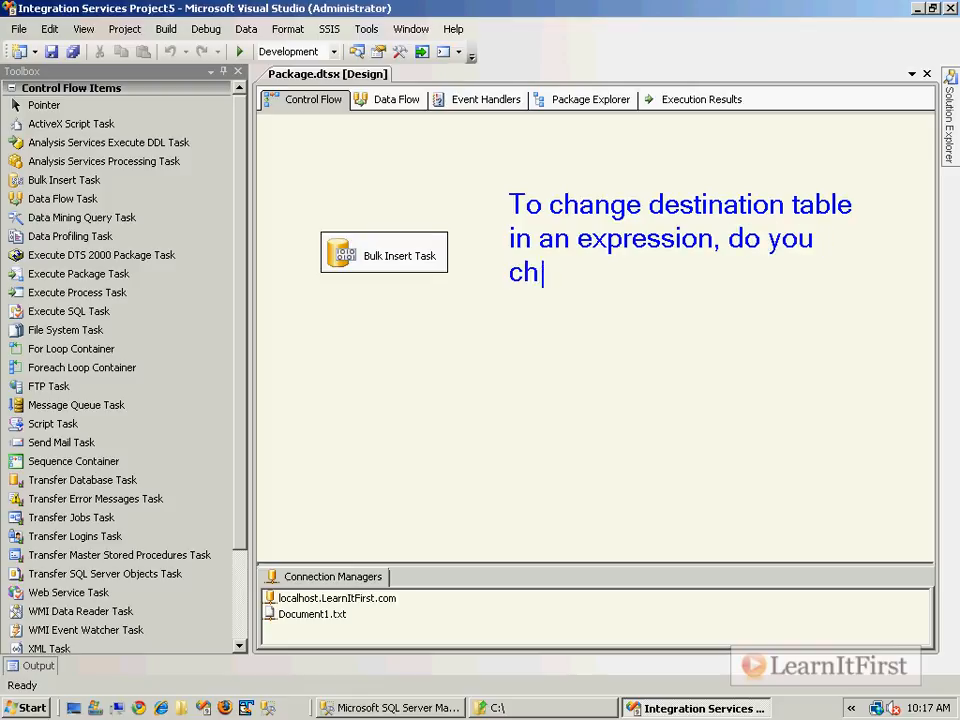
{"action": "type", "text": " the task or"}
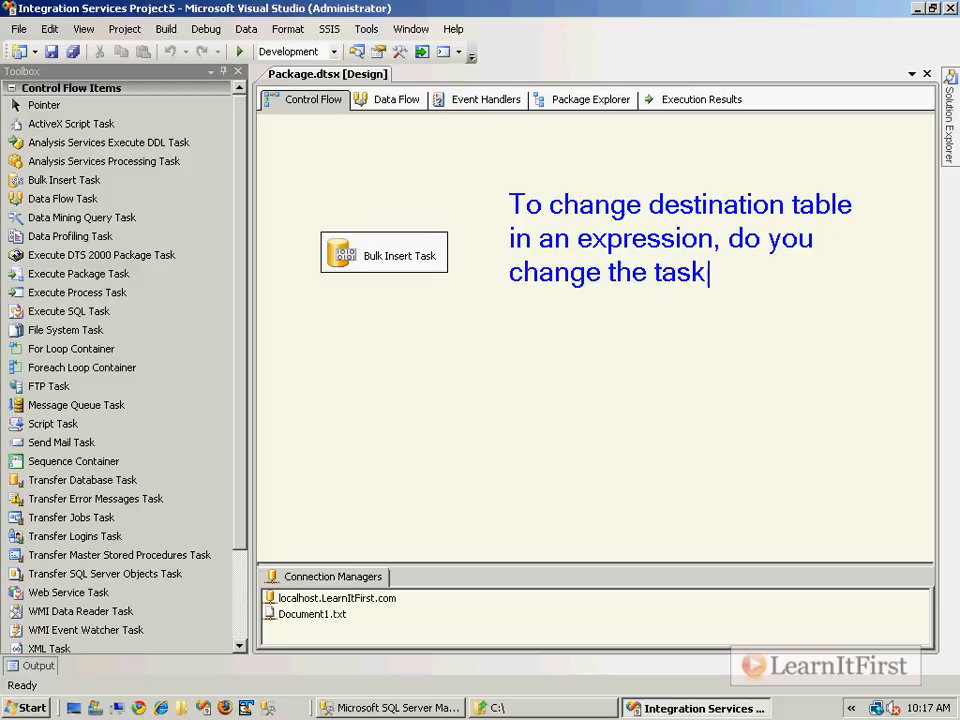
{"action": "key", "text": "Return"}
{"action": "type", "text": "the co"}
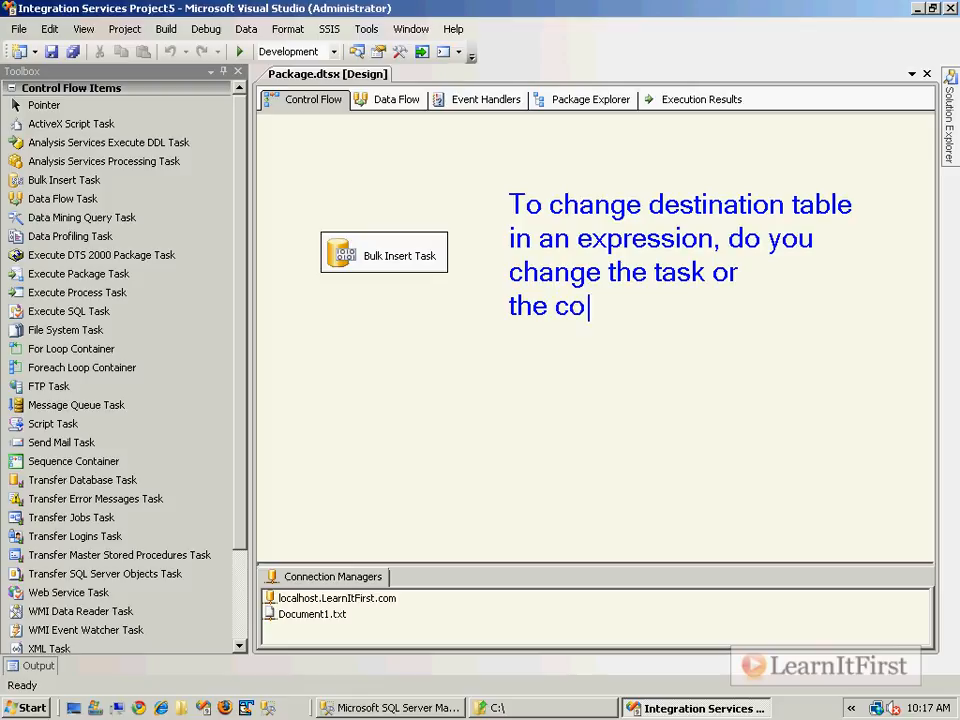
{"action": "type", "text": "nnection manager>?"}
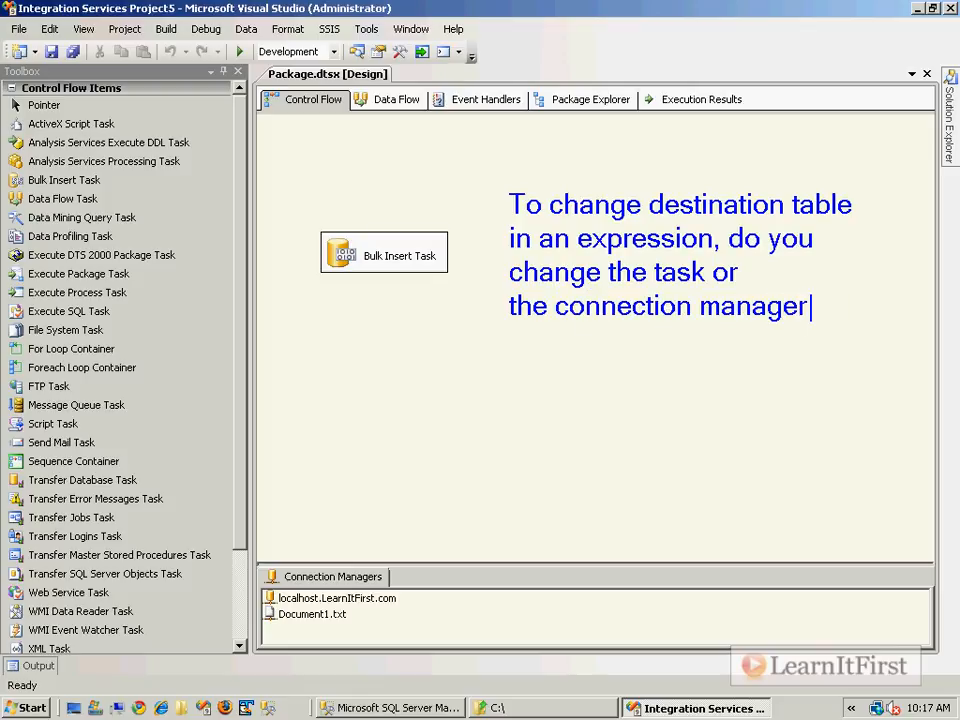
{"action": "key", "text": "BackSpace"}
{"action": "key", "text": "BackSpace"}
{"action": "type", "text": "?"}
{"action": "type", "text": "r"}
{"action": "type", "text": "t"}
{"action": "type", "text": "The task!"}
{"action": "key", "text": "Escape"}
{"action": "mouse_move", "coordinate": [503, 355]}
{"action": "left_mouse_down"}
{"action": "mouse_move", "coordinate": [450, 326]}
{"action": "mouse_move", "coordinate": [432, 301]}
{"action": "left_mouse_up"}
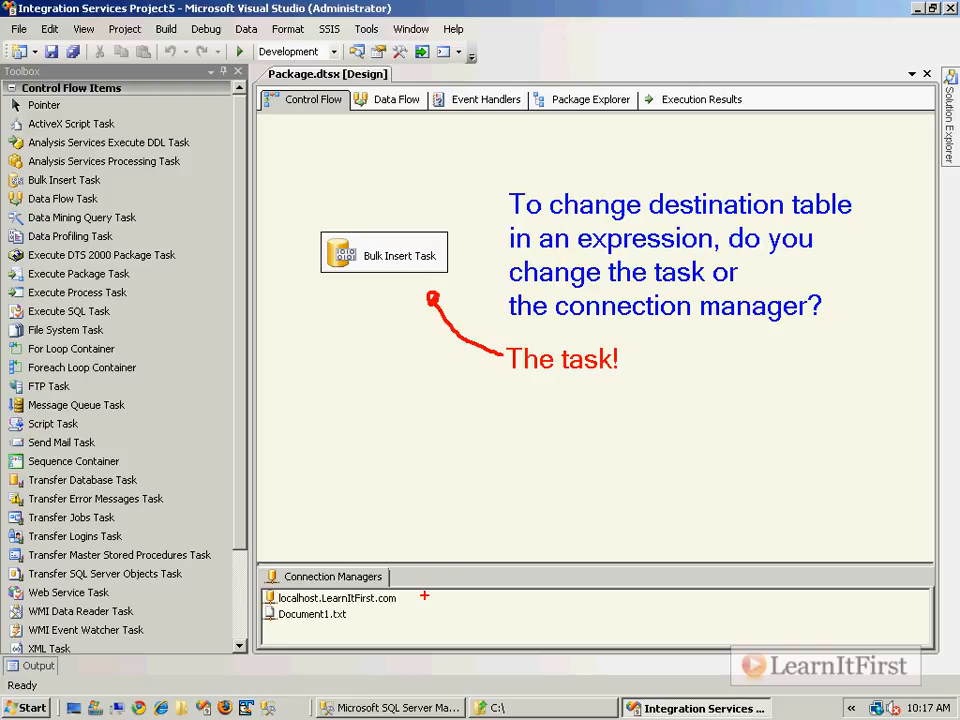
{"action": "key", "text": "t"}
{"action": "type", "text": "Connection mana"}
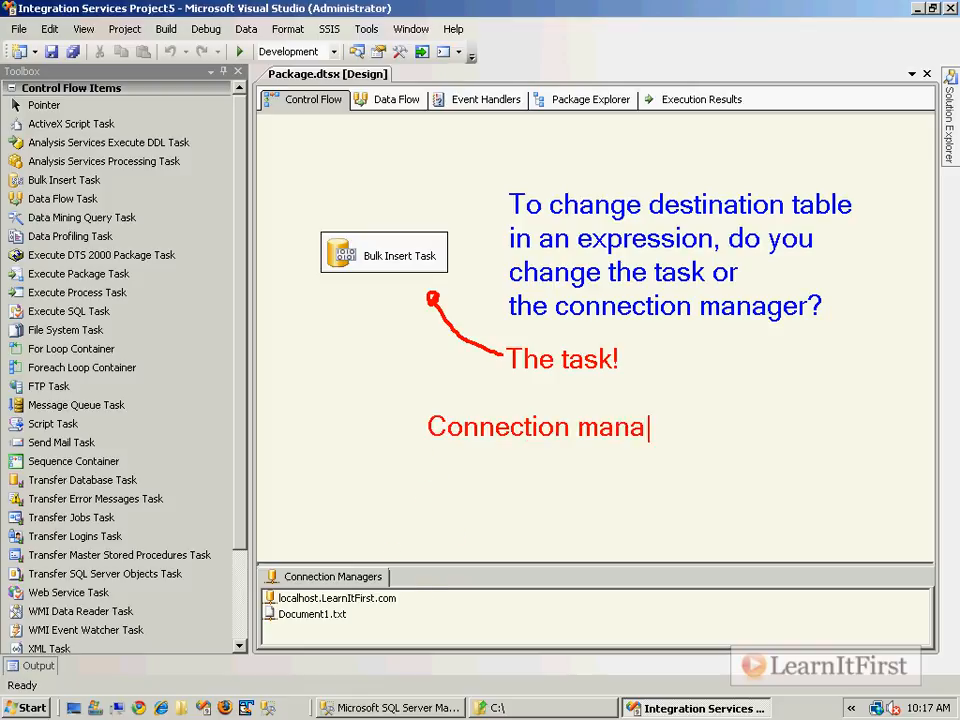
{"action": "type", "text": "ger specifi"}
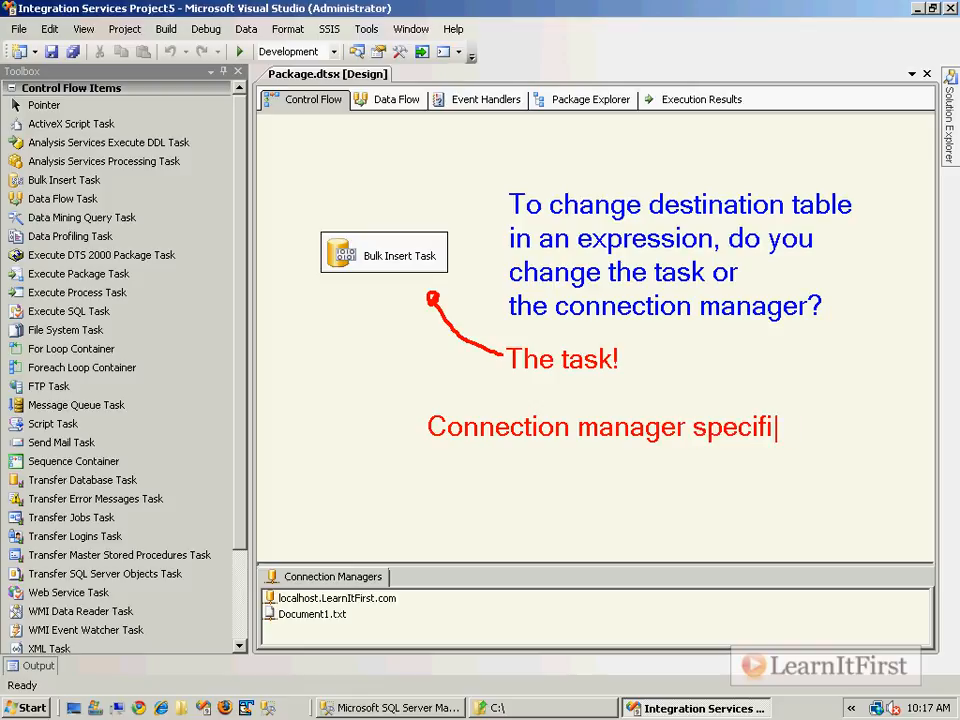
{"action": "type", "text": "es:"}
{"action": "key", "text": "Return"}
{"action": "type", "text": "- Sev"}
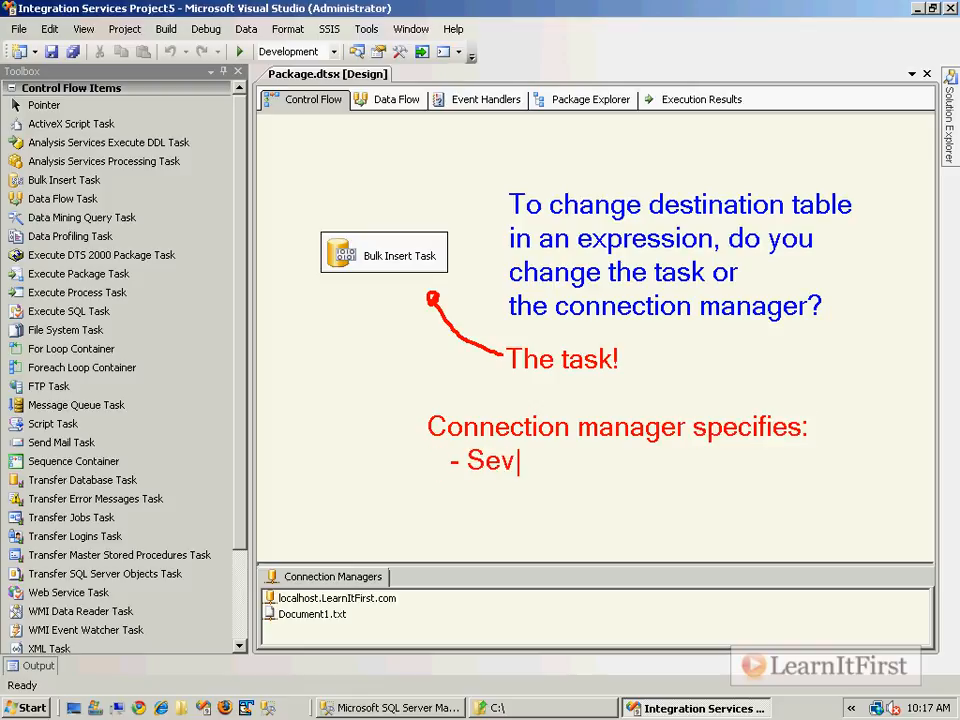
{"action": "key", "text": "BackSpace"}
{"action": "type", "text": "rver"}
{"action": "key", "text": "Return"}
{"action": "type", "text": "-"}
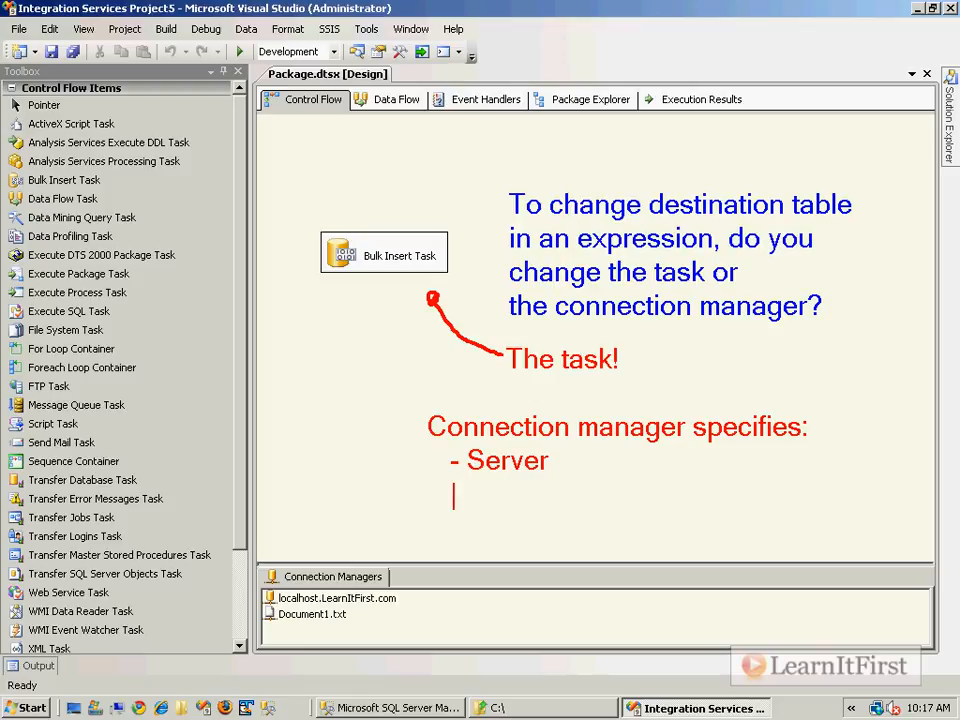
{"action": "key", "text": "BackSpace"}
{"action": "type", "text": "- Data"}
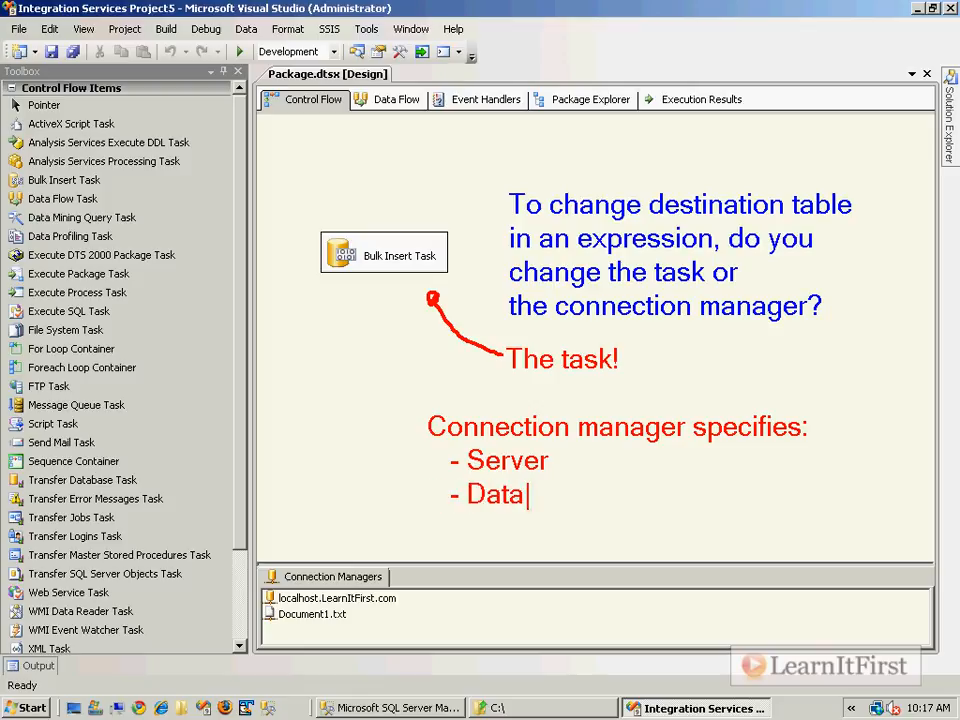
{"action": "type", "text": "base"}
{"action": "key", "text": "Return"}
{"action": "type", "text": "-"}
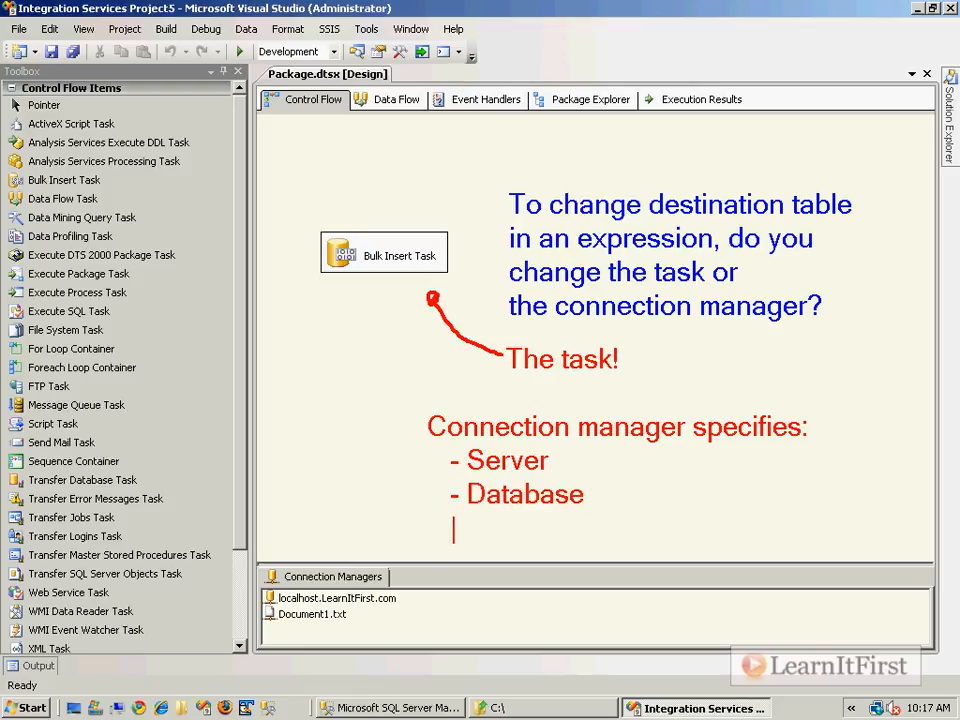
{"action": "type", "text": " Aut"}
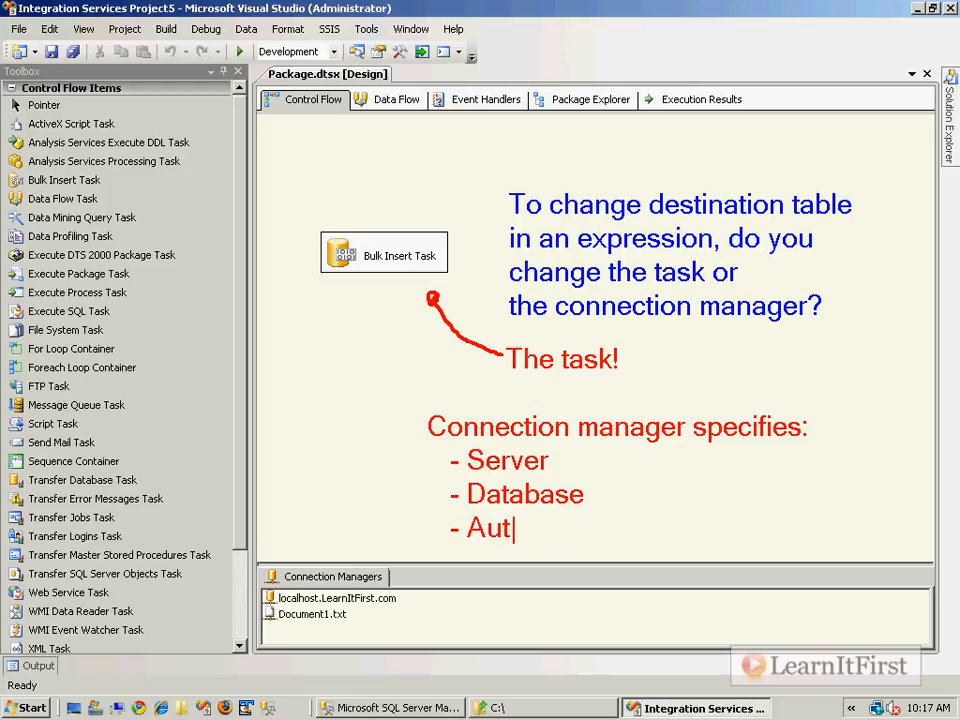
{"action": "type", "text": "hentication"}
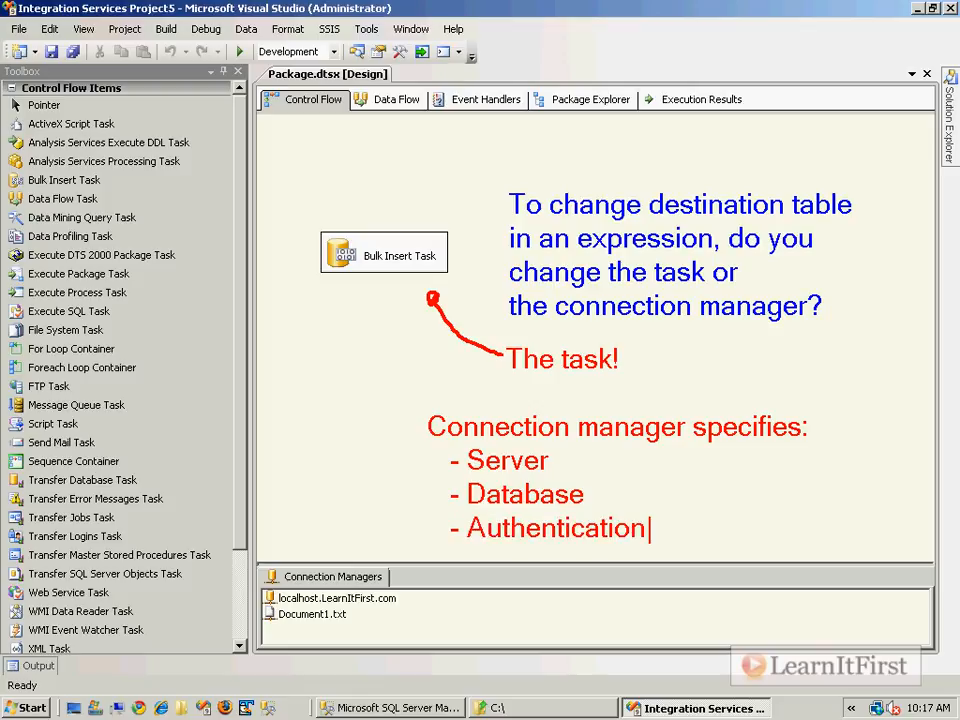
{"action": "key", "text": "Escape"}
{"action": "key", "text": "Escape"}
- Review the Bulk Insert Task's destination table and Expressions entries in a widened Properties window, and close it
{"action": "left_click", "coordinate": [420, 258]}
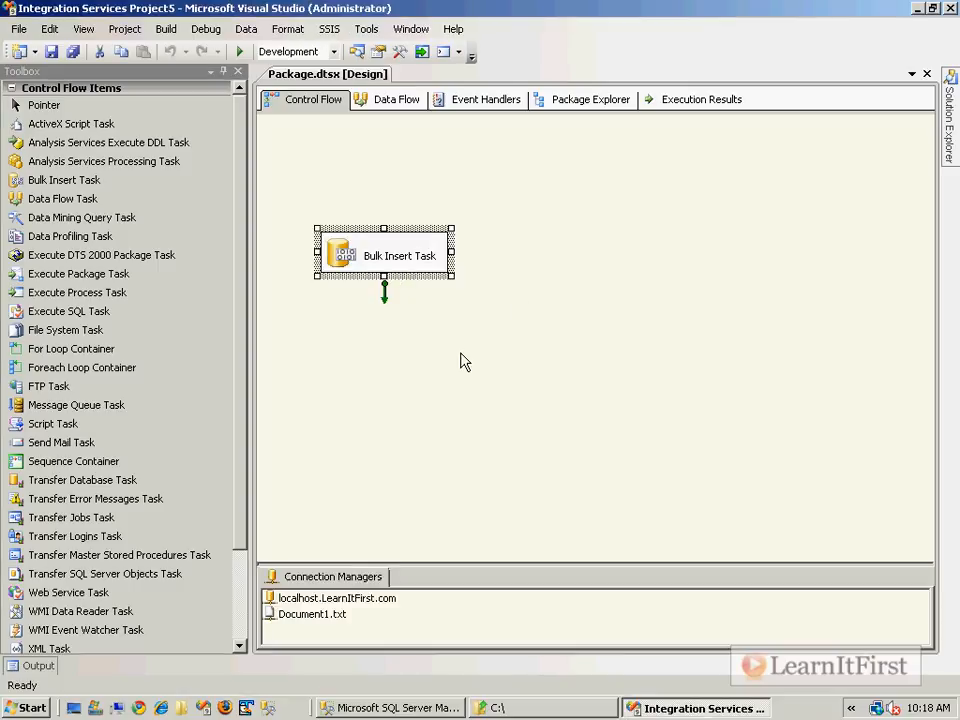
{"action": "key", "text": "F4"}
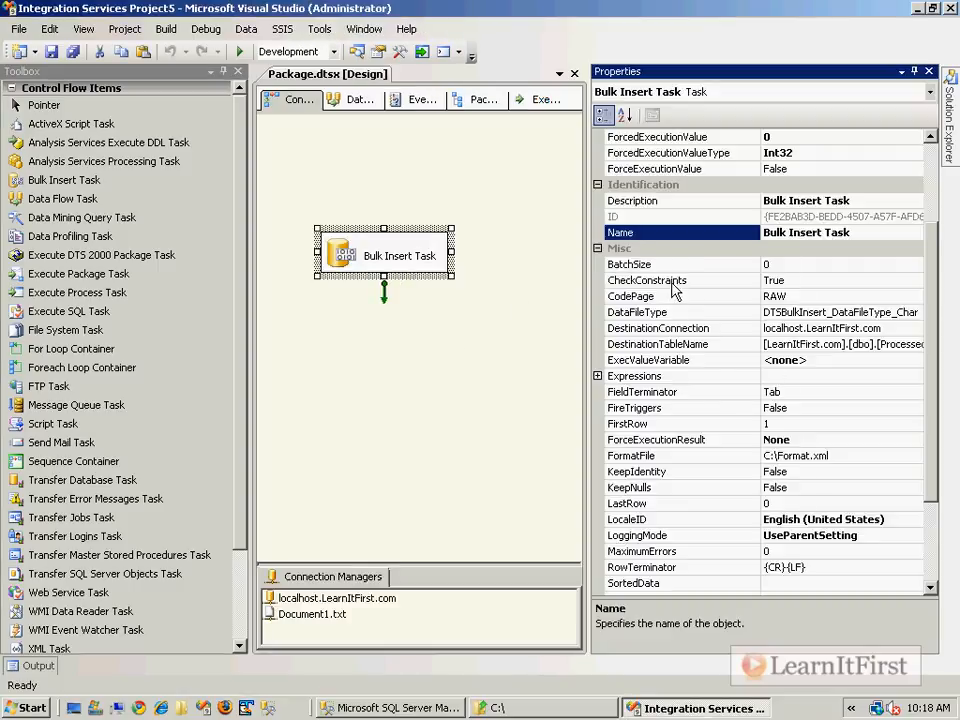
{"action": "left_click", "coordinate": [778, 375]}
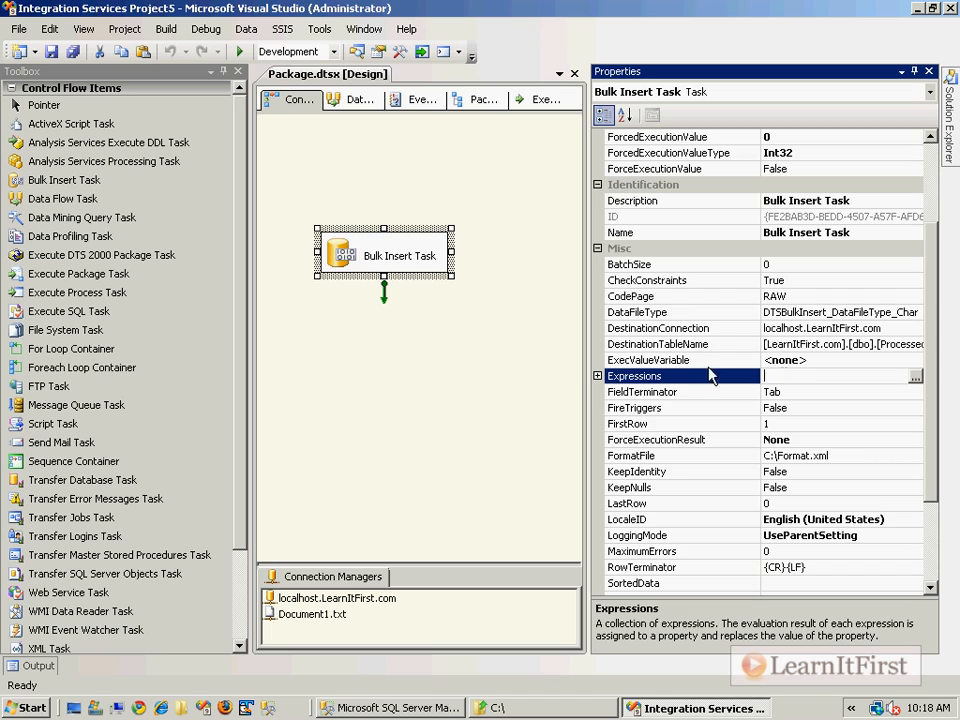
{"action": "left_click_drag", "start_coordinate": [589, 390], "coordinate": [477, 400]}
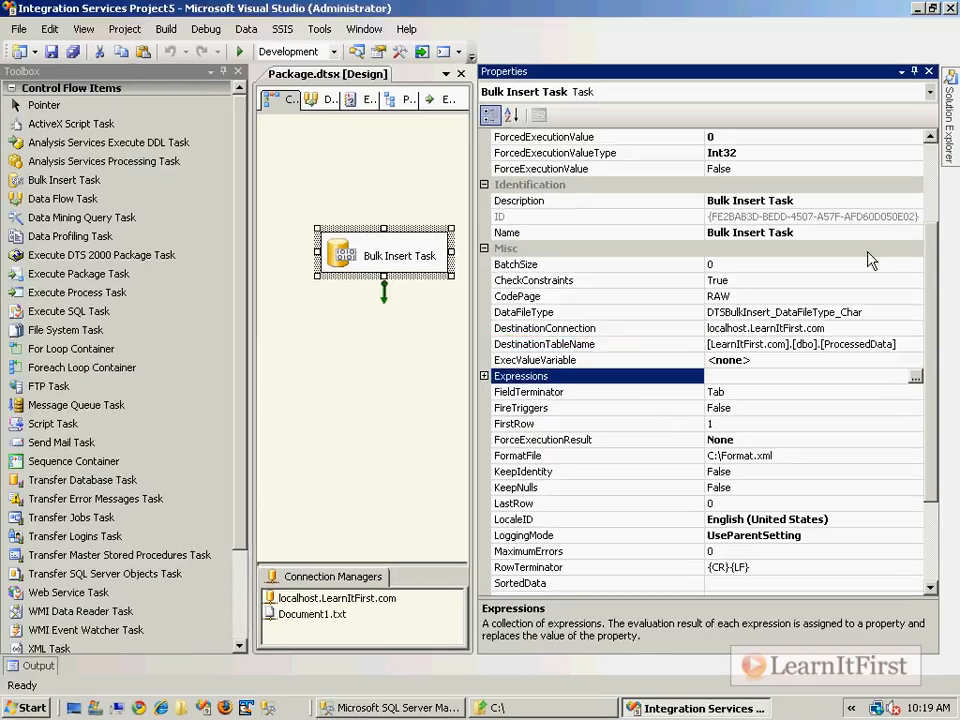
{"action": "left_click", "coordinate": [928, 72]}
- Save the package and add a Foreach Loop Container to the control flow beside the Bulk Insert Task
{"action": "left_click", "coordinate": [686, 291]}
{"action": "key", "text": "ctrl+s"}
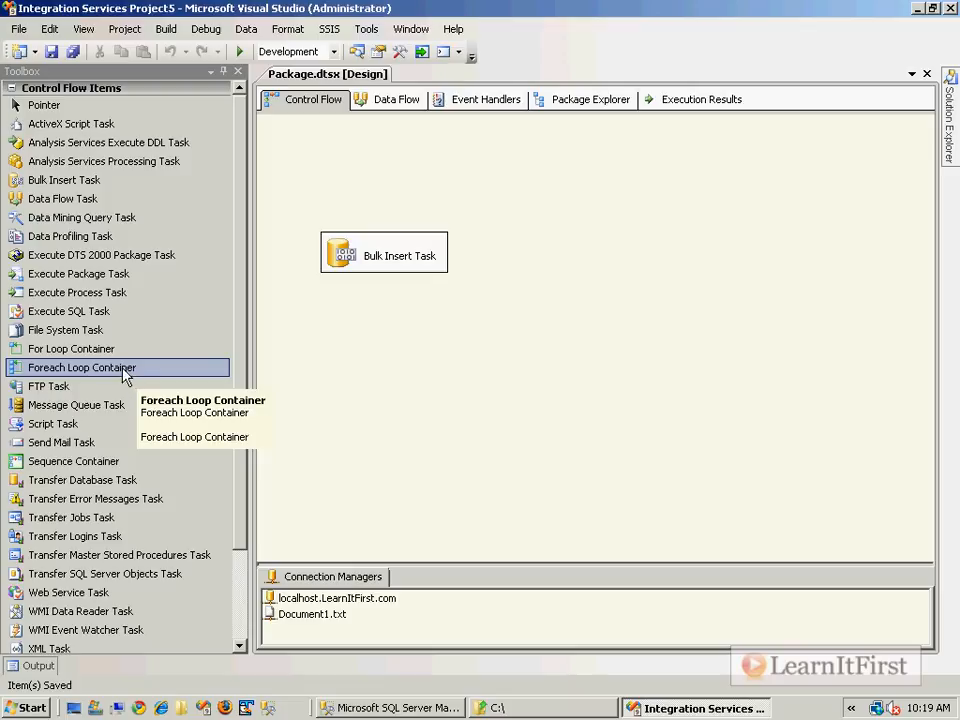
{"action": "left_click_drag", "start_coordinate": [124, 375], "coordinate": [518, 202]}
- In the Foreach Loop Container's collection settings, keep the Foreach File Enumerator and choose C:\NewName as the folder
{"action": "double_click", "coordinate": [538, 197]}
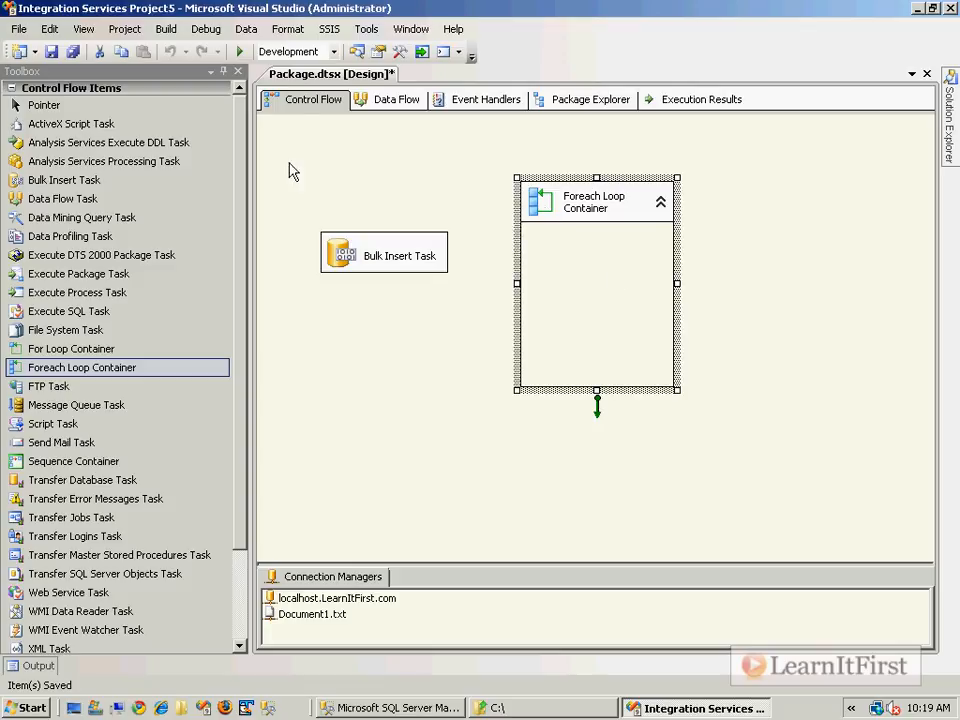
{"action": "left_click", "coordinate": [266, 208]}
{"action": "left_click", "coordinate": [728, 212]}
{"action": "left_click", "coordinate": [696, 254]}
{"action": "left_click", "coordinate": [728, 210]}
{"action": "left_click", "coordinate": [652, 227]}
{"action": "left_click", "coordinate": [674, 357]}
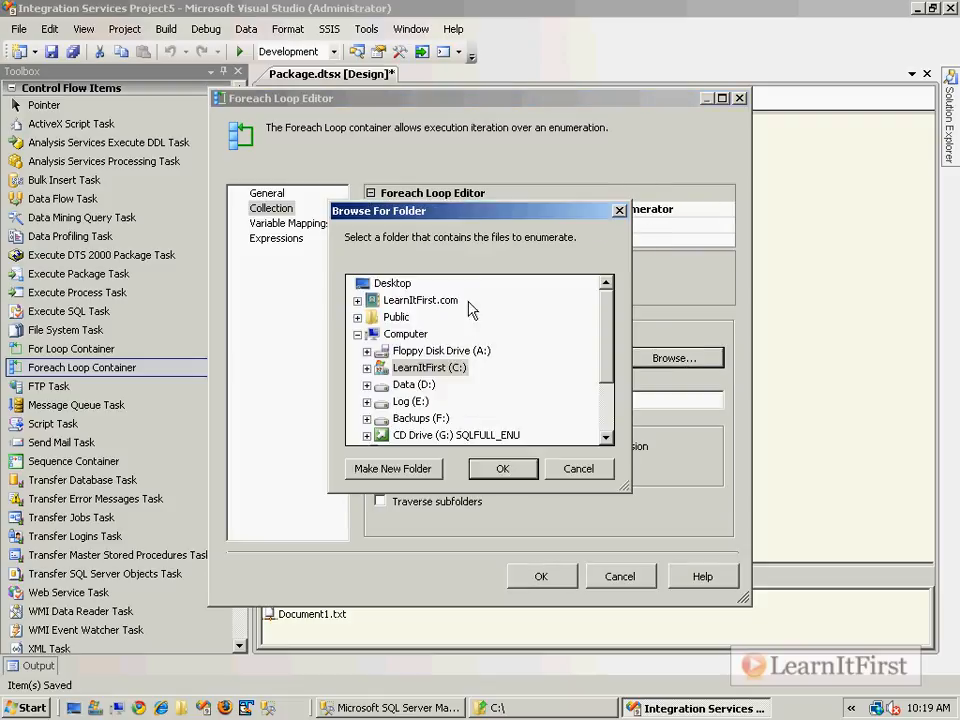
{"action": "double_click", "coordinate": [436, 371]}
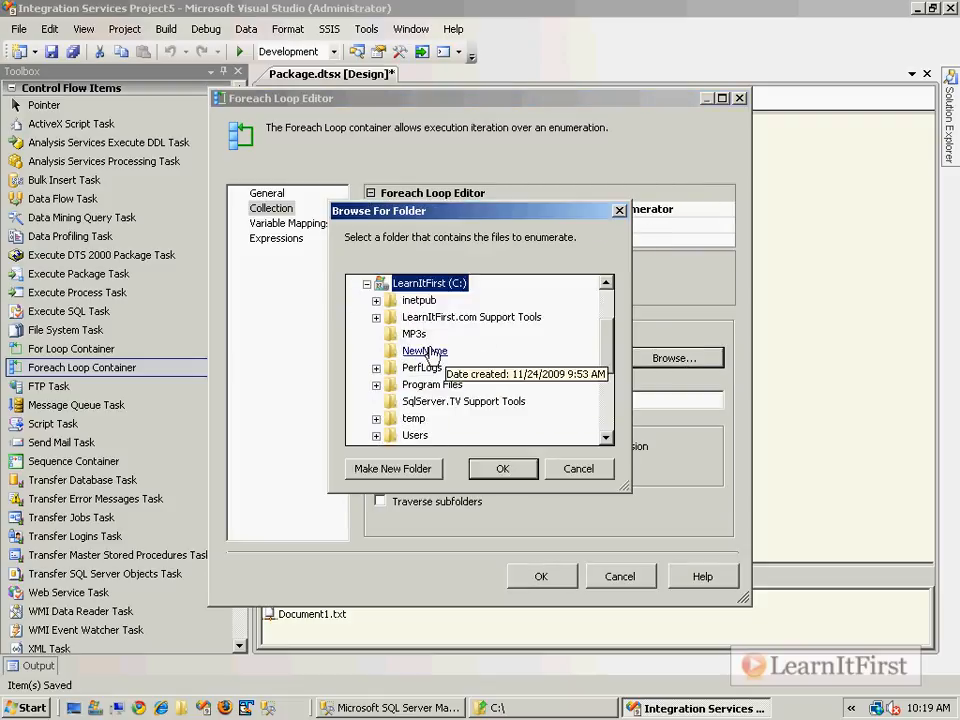
{"action": "left_click", "coordinate": [425, 350]}
{"action": "left_click", "coordinate": [515, 472]}
- Keep the *.* file filter, set the loop to retrieve file names as Name and extension, and apply the settings
{"action": "left_click", "coordinate": [428, 403]}
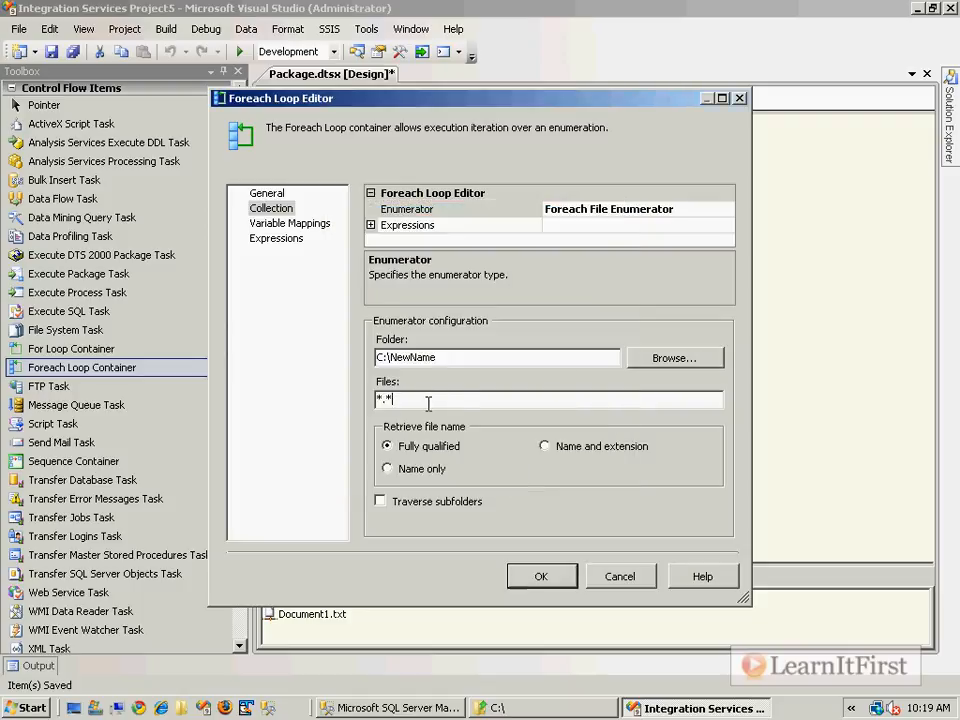
{"action": "left_click", "coordinate": [425, 469]}
{"action": "left_click", "coordinate": [605, 446]}
{"action": "left_click", "coordinate": [541, 576]}
- Move the Bulk Insert Task inside the Foreach Loop Container
{"action": "left_click_drag", "start_coordinate": [378, 255], "coordinate": [577, 297]}
{"action": "left_click", "coordinate": [707, 321]}
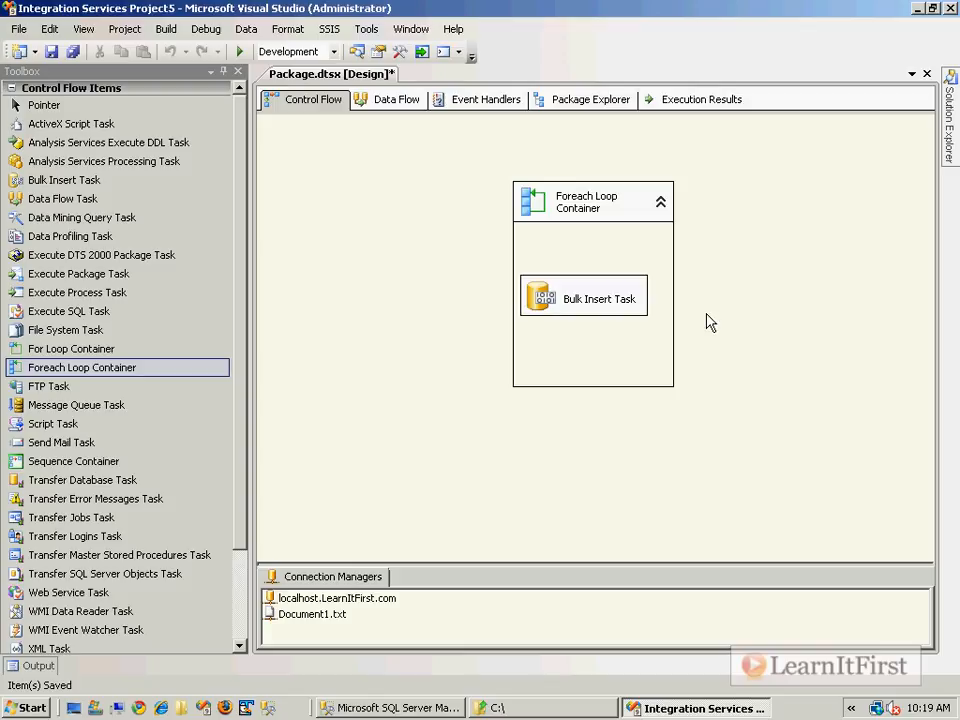
{"action": "left_click", "coordinate": [561, 206]}
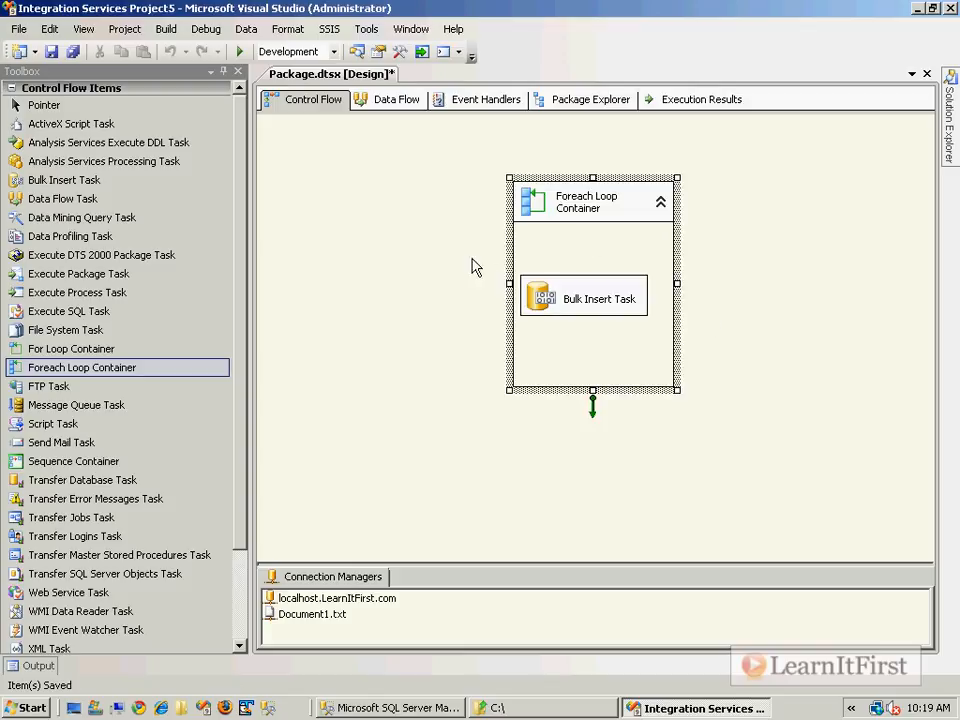
- Show the package variables and look at the PathToFiles variable
{"action": "left_click", "coordinate": [435, 279]}
{"action": "right_click", "coordinate": [400, 286]}
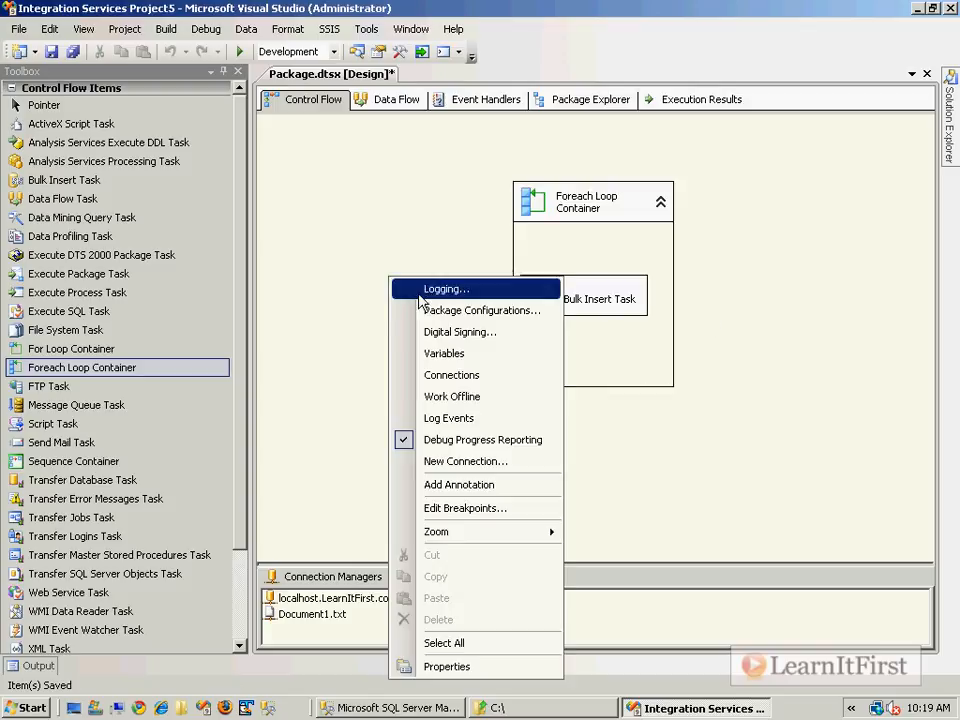
{"action": "left_click", "coordinate": [444, 354]}
{"action": "double_click", "coordinate": [86, 136]}
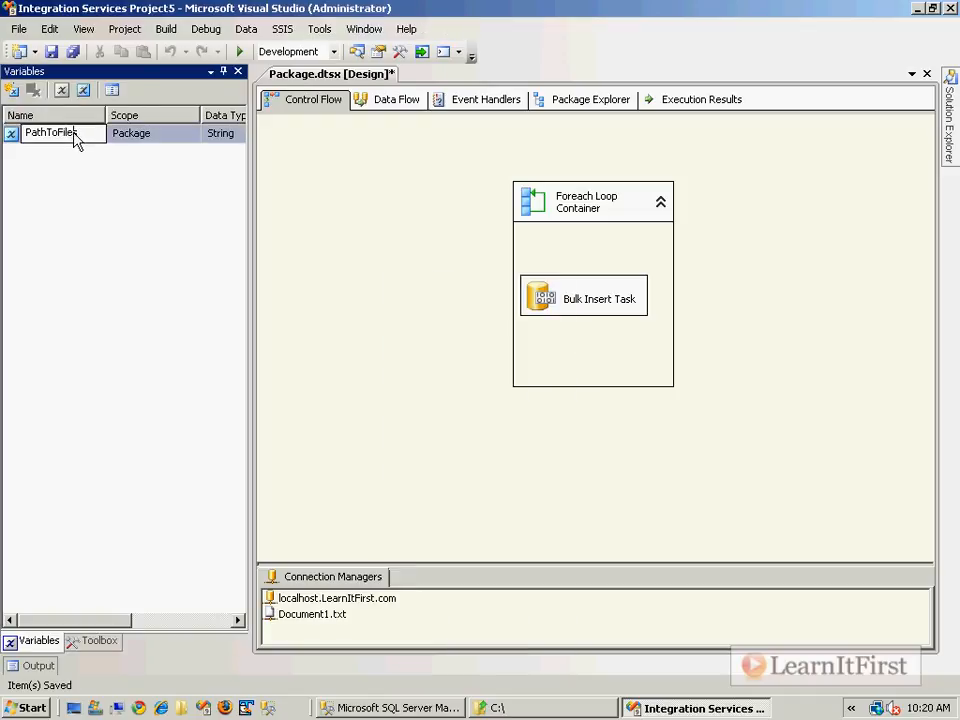
{"action": "left_click", "coordinate": [544, 207]}
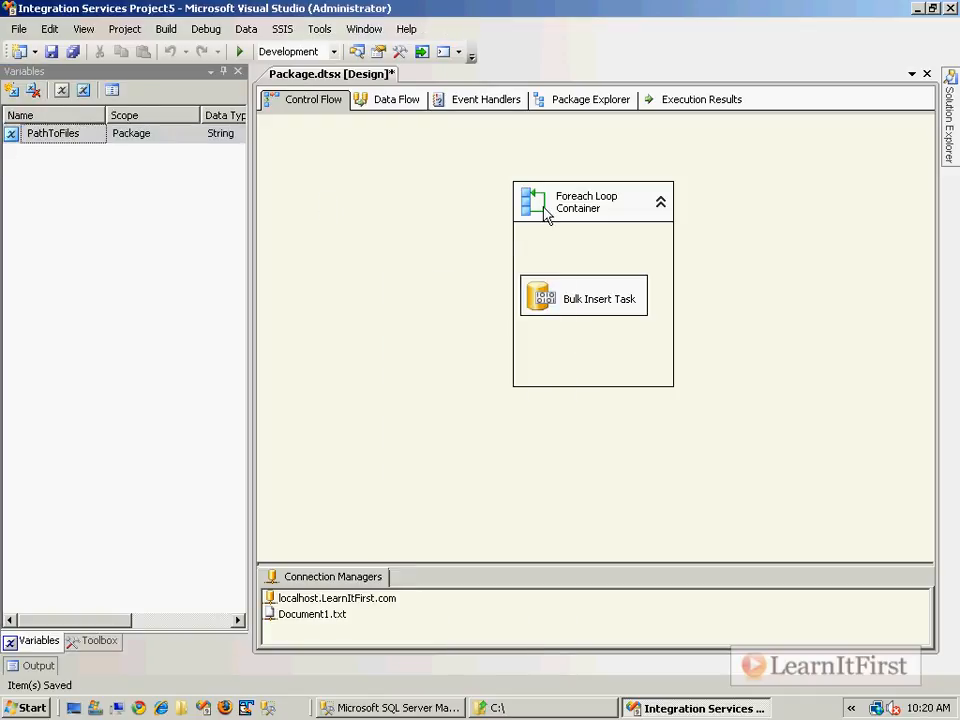
- Reopen the Foreach Loop Container's collection settings, examine the hard-coded folder path and close the editor
{"action": "double_click", "coordinate": [547, 217]}
{"action": "left_click", "coordinate": [292, 209]}
{"action": "left_click_drag", "start_coordinate": [478, 359], "coordinate": [197, 377]}
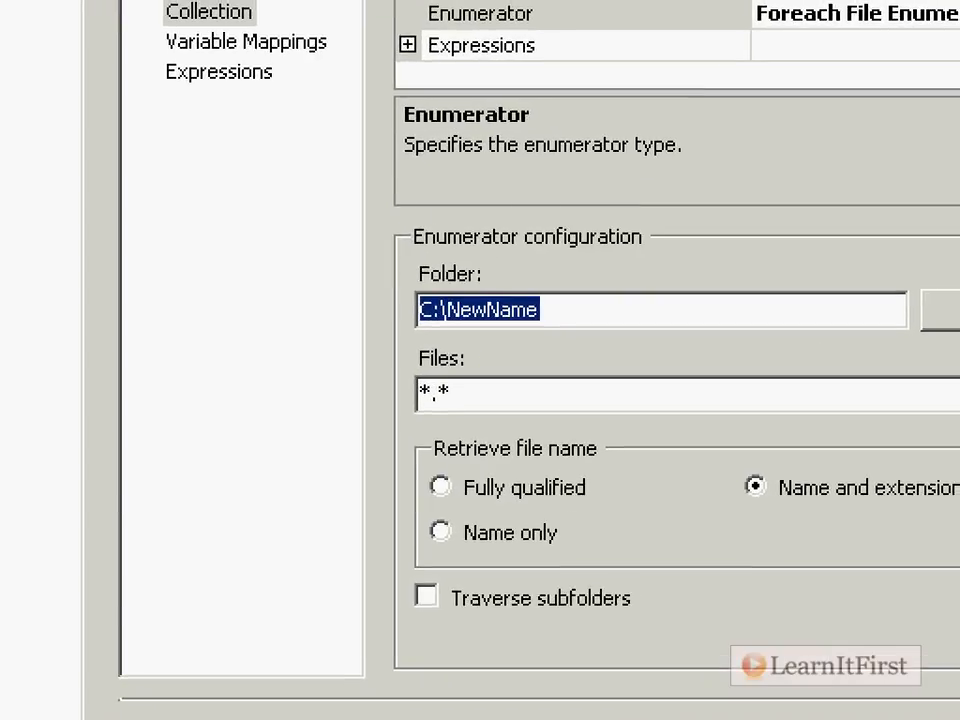
{"action": "left_click", "coordinate": [576, 325]}
{"action": "left_click_drag", "start_coordinate": [556, 298], "coordinate": [652, 235]}
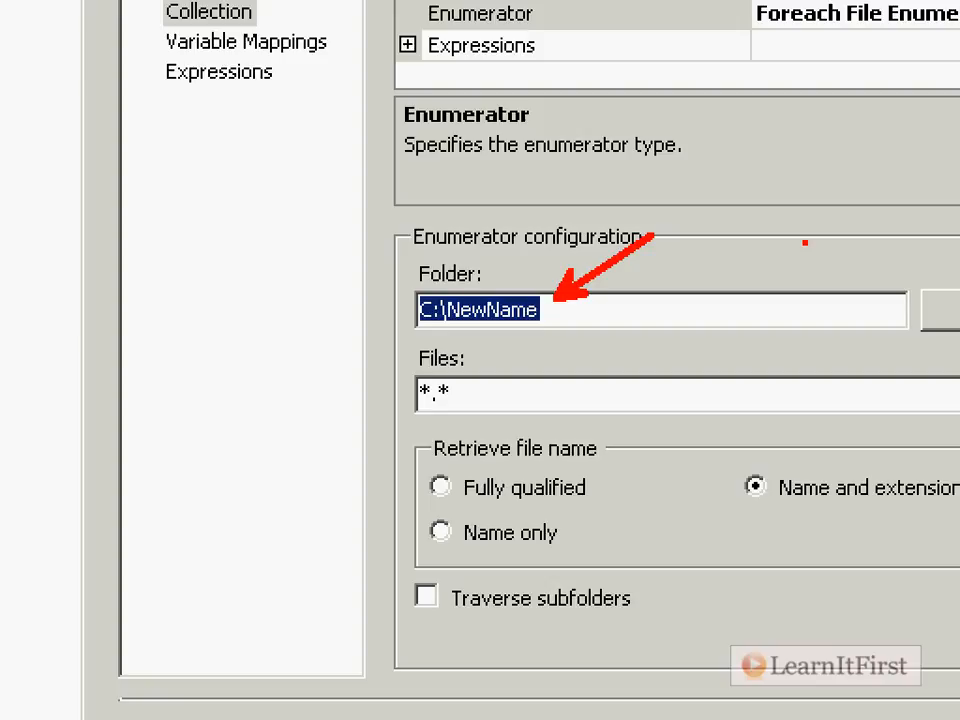
{"action": "key", "text": "Escape"}
{"action": "left_click", "coordinate": [552, 574]}
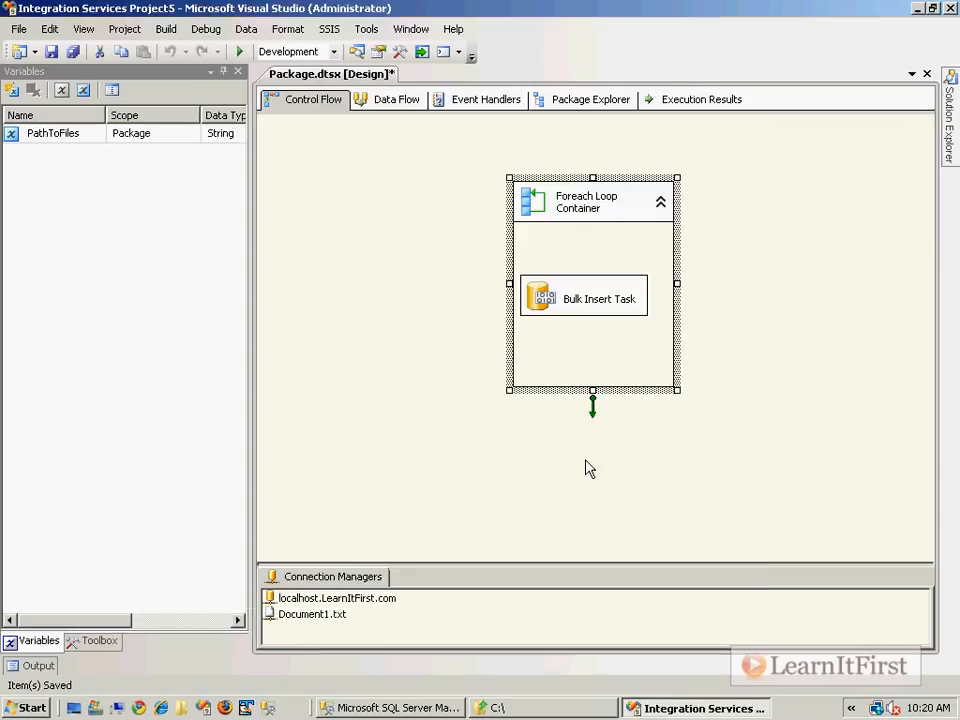
- Select the Bulk Insert Task inside the Foreach Loop Container
{"action": "left_click", "coordinate": [582, 292]}
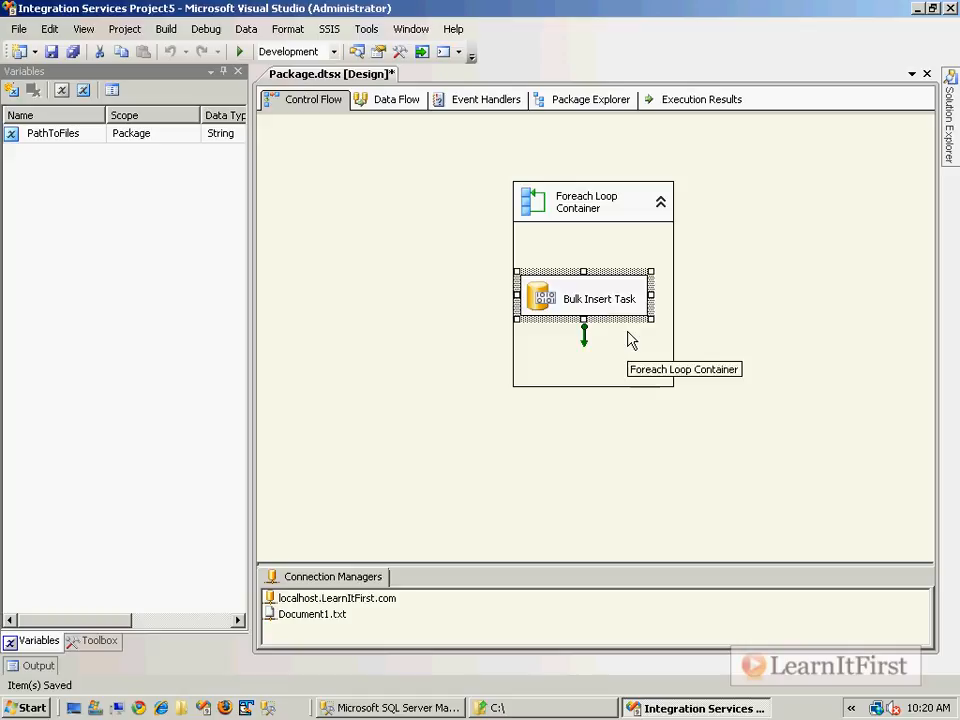